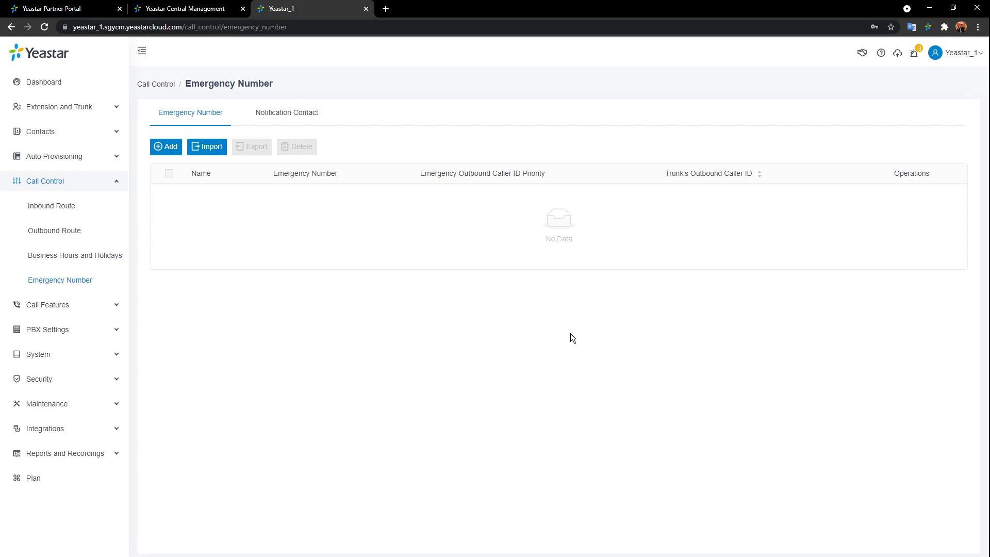
- Add a new emergency number entry and name it Pub_Security
{"action": "left_click", "coordinate": [165, 146]}
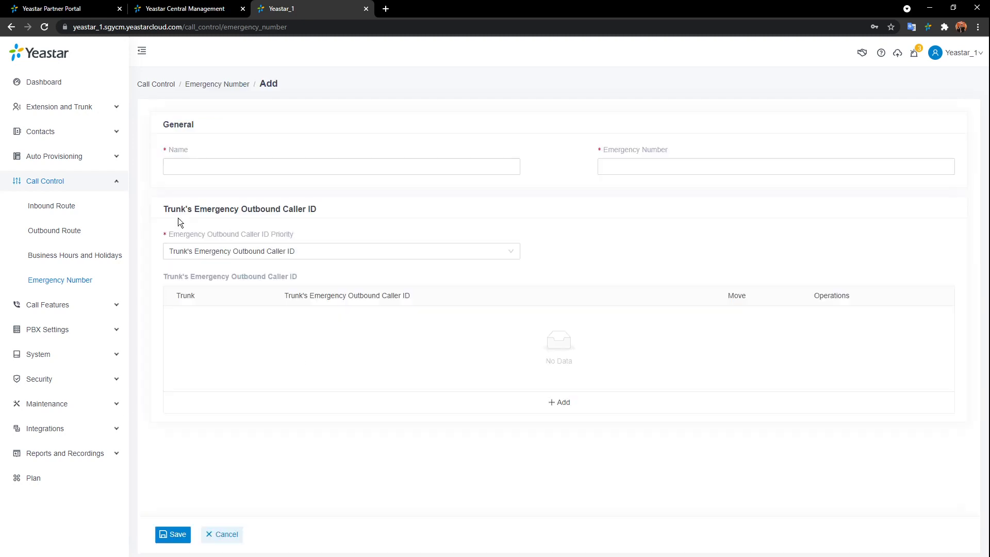
{"action": "left_click", "coordinate": [269, 168]}
{"action": "type", "text": "Pub_Security"}
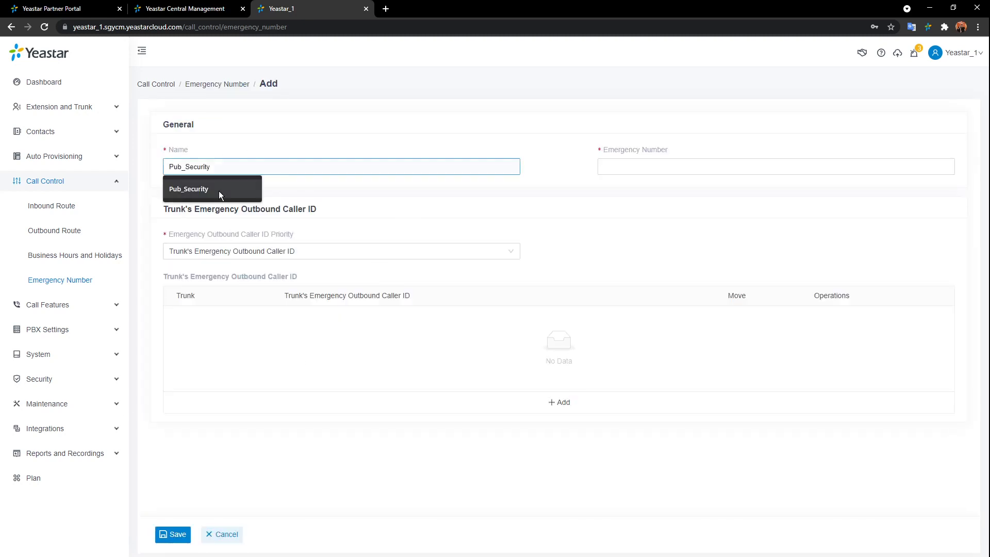
{"action": "left_click", "coordinate": [219, 189]}
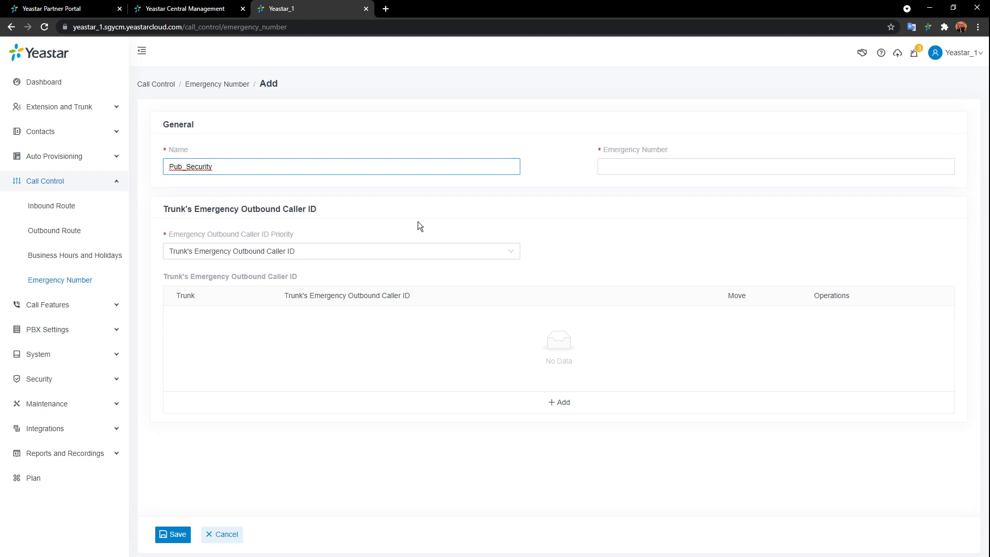
{"action": "left_click", "coordinate": [617, 172]}
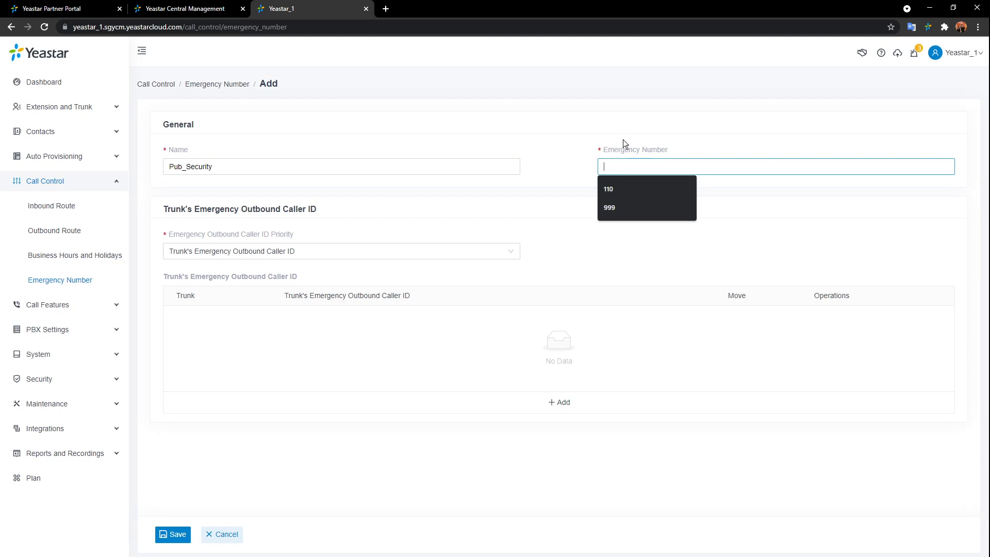
- Enter 999 as the emergency number
{"action": "left_click", "coordinate": [621, 206]}
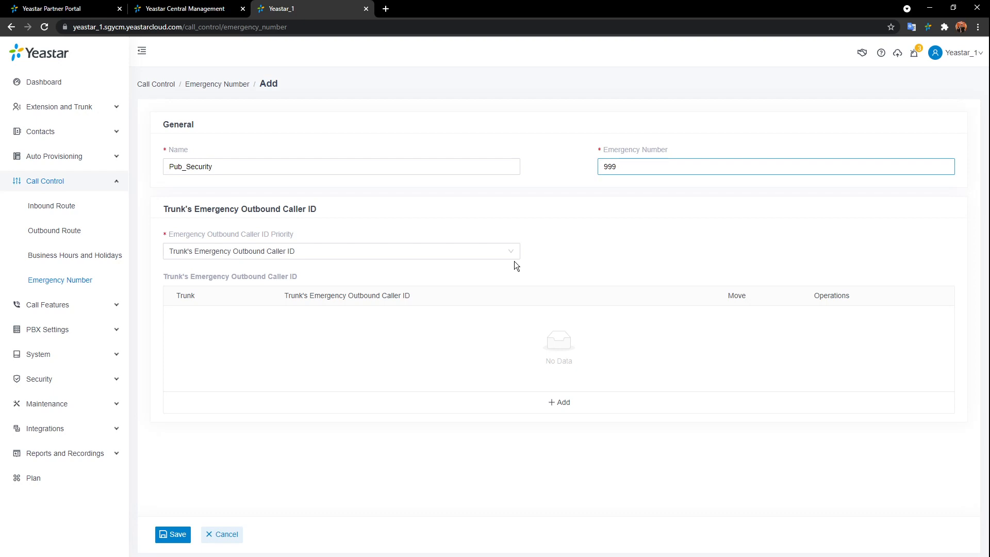
{"action": "left_click", "coordinate": [484, 255]}
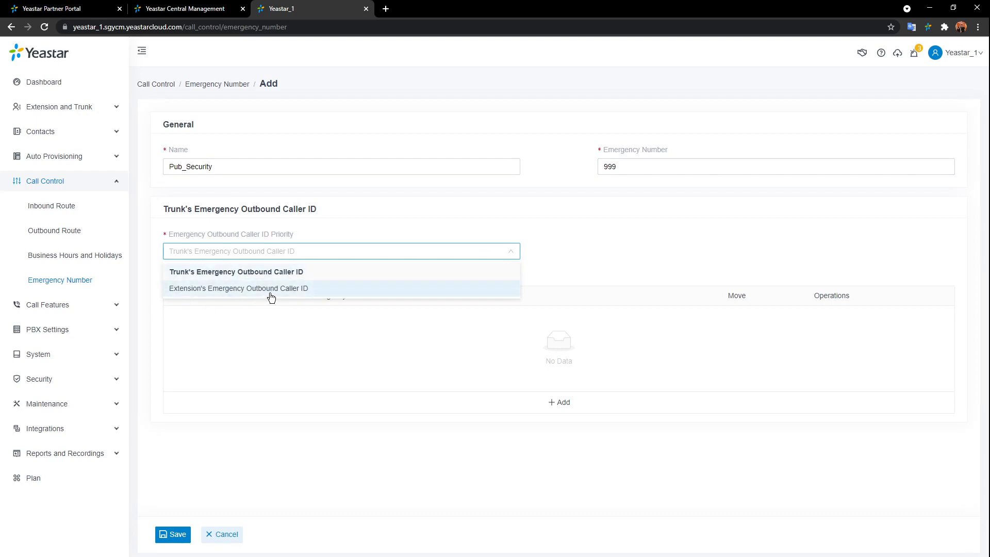
- Prioritise the extension's emergency outbound caller ID over the trunk's, and add a trunk caller ID row
{"action": "left_click", "coordinate": [356, 271]}
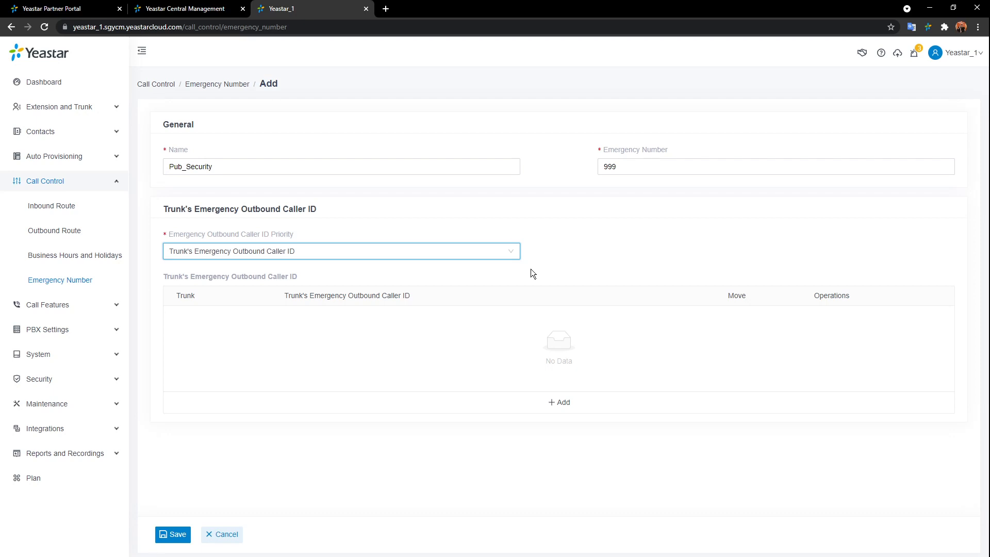
{"action": "left_click", "coordinate": [513, 259]}
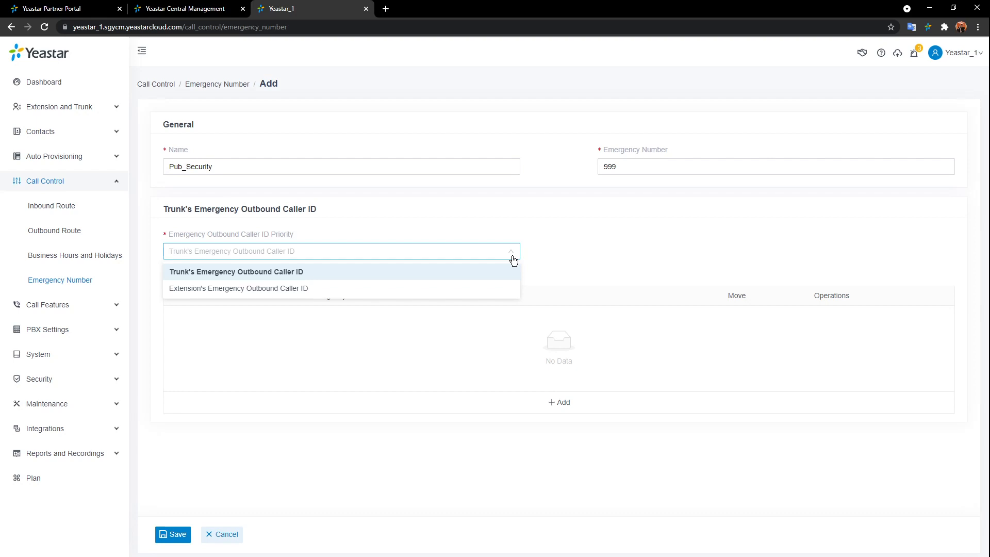
{"action": "left_click", "coordinate": [350, 293]}
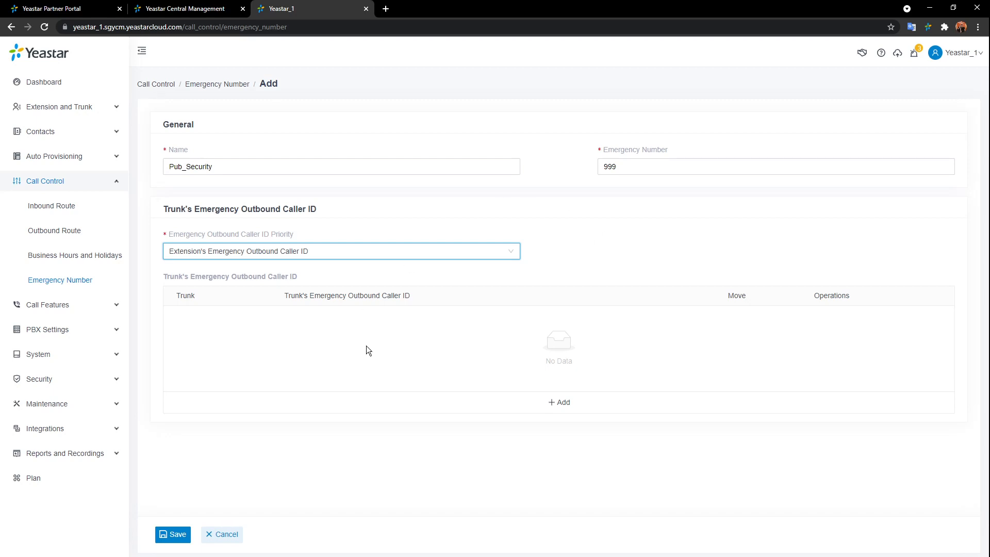
{"action": "left_click", "coordinate": [573, 410]}
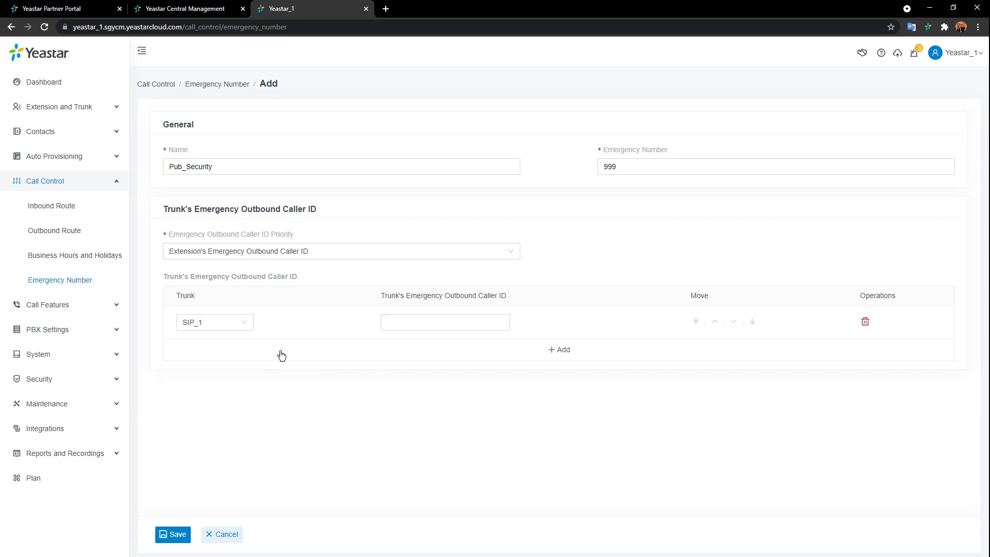
- Keep SIP_1 as the row's trunk, then cancel the unsaved emergency number entry
{"action": "left_click", "coordinate": [247, 323]}
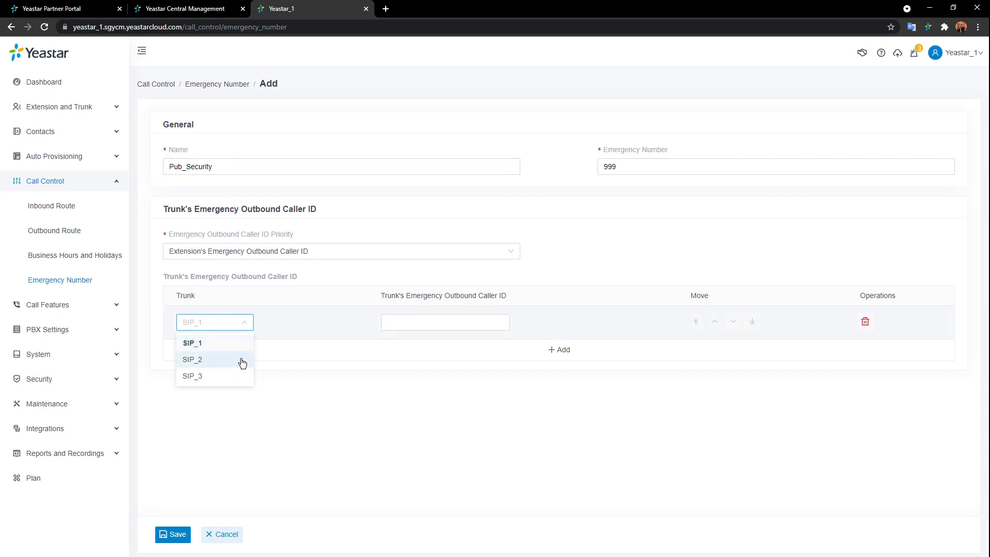
{"action": "left_click", "coordinate": [228, 341]}
{"action": "left_click", "coordinate": [441, 322]}
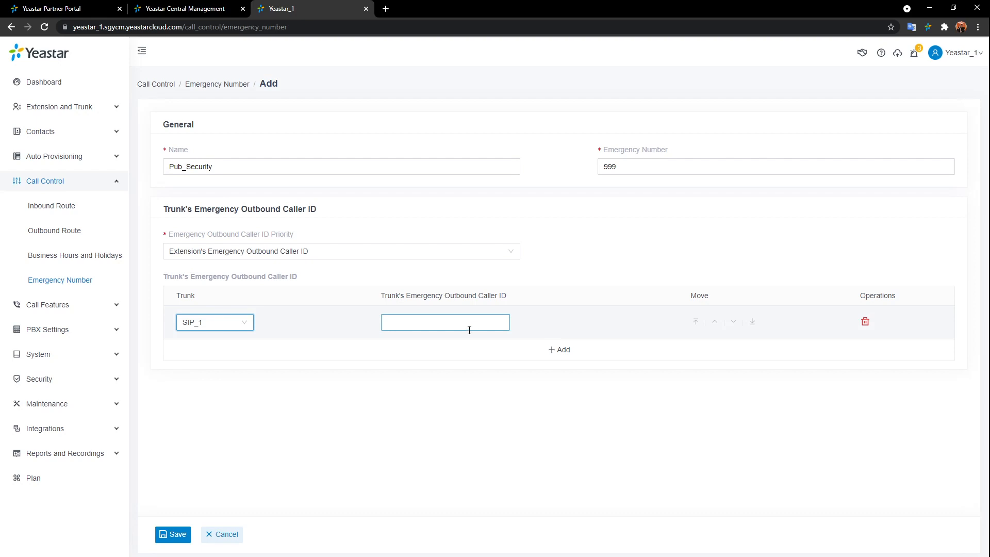
{"action": "left_click", "coordinate": [223, 537]}
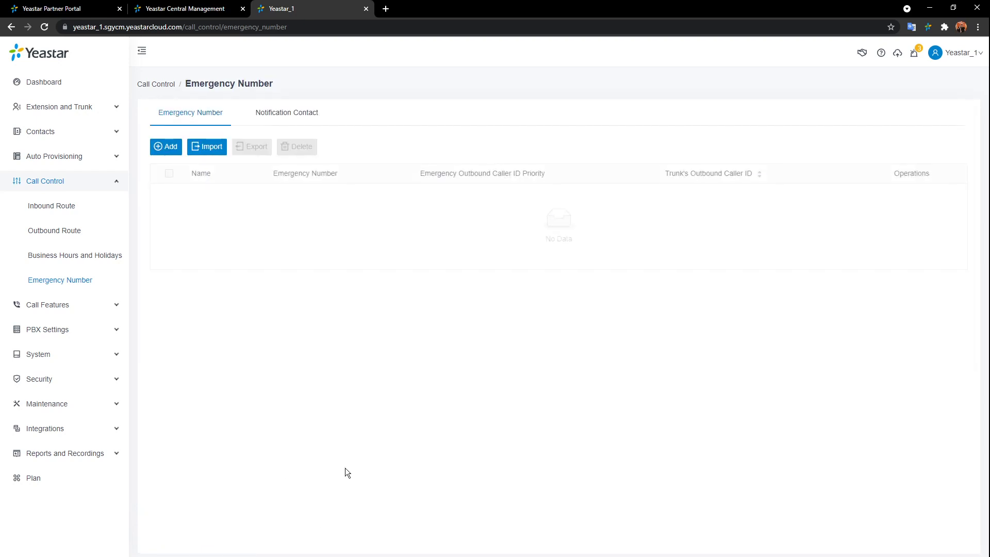
- On the Notification Contact tab, draft a Specific Extension contact for extension 1001
{"action": "left_click", "coordinate": [298, 123]}
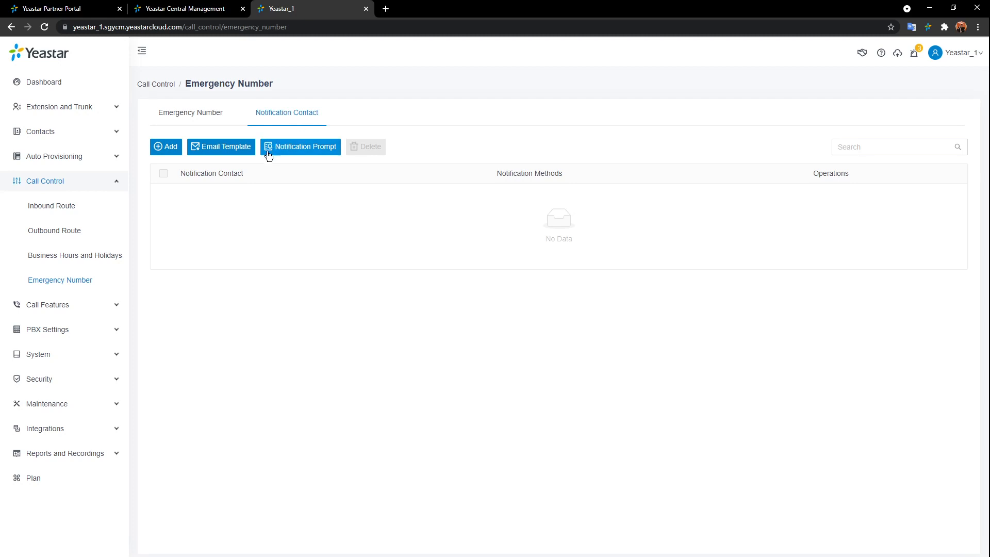
{"action": "left_click", "coordinate": [172, 147]}
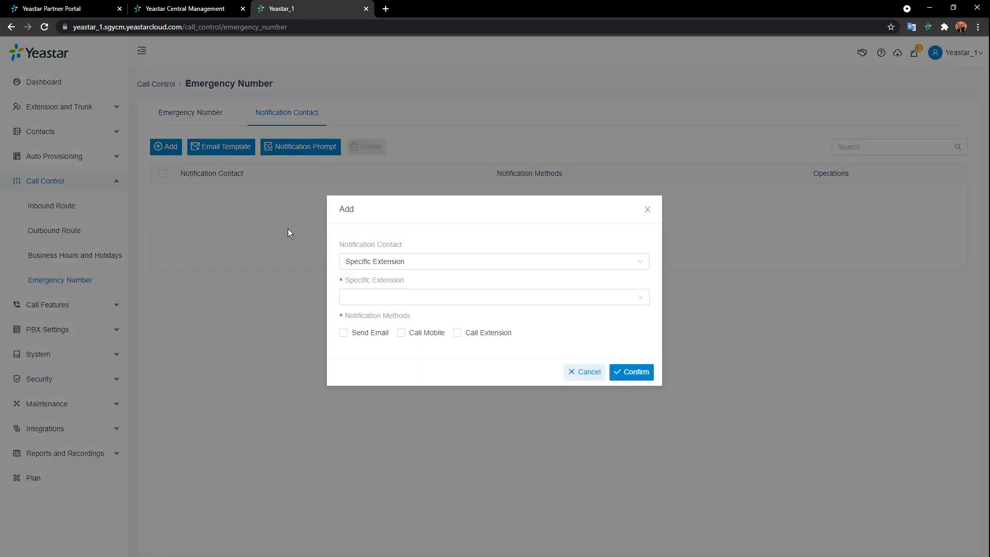
{"action": "left_click", "coordinate": [478, 268]}
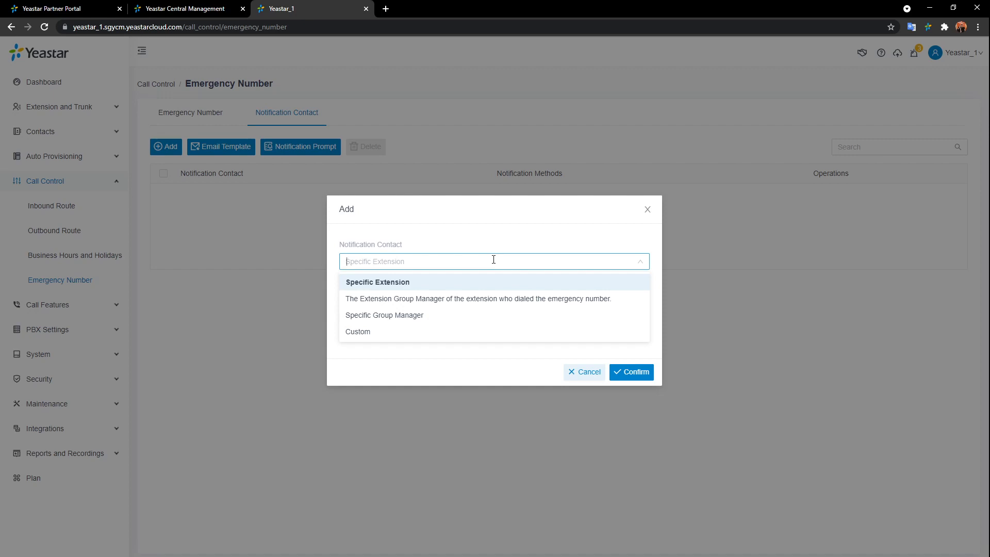
{"action": "left_click", "coordinate": [475, 282]}
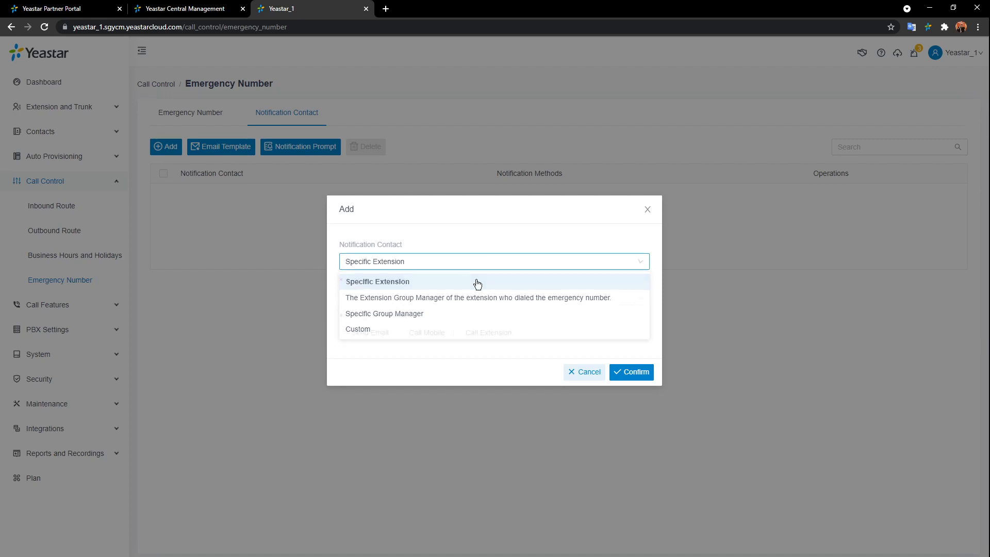
{"action": "left_click", "coordinate": [524, 305]}
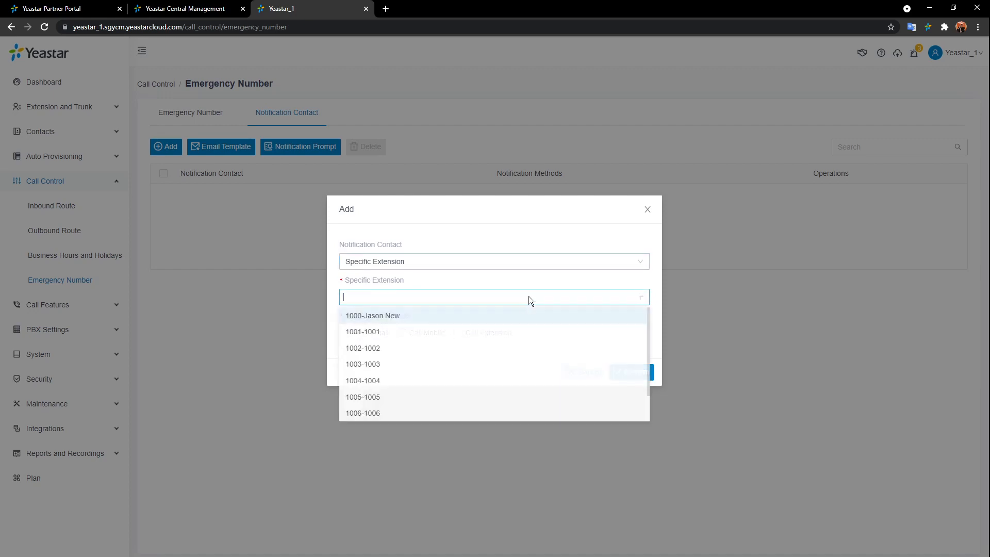
{"action": "left_click", "coordinate": [401, 334]}
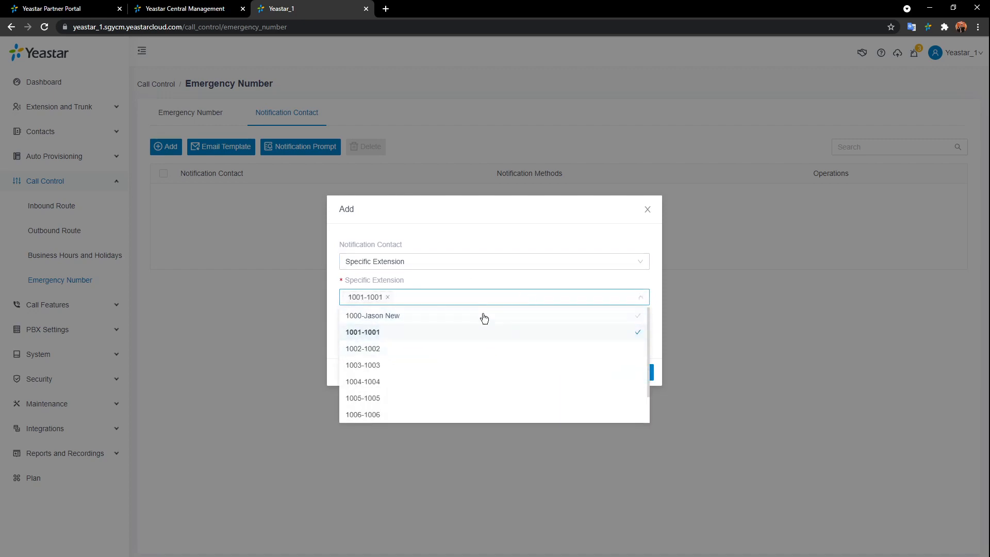
{"action": "left_click", "coordinate": [498, 283]}
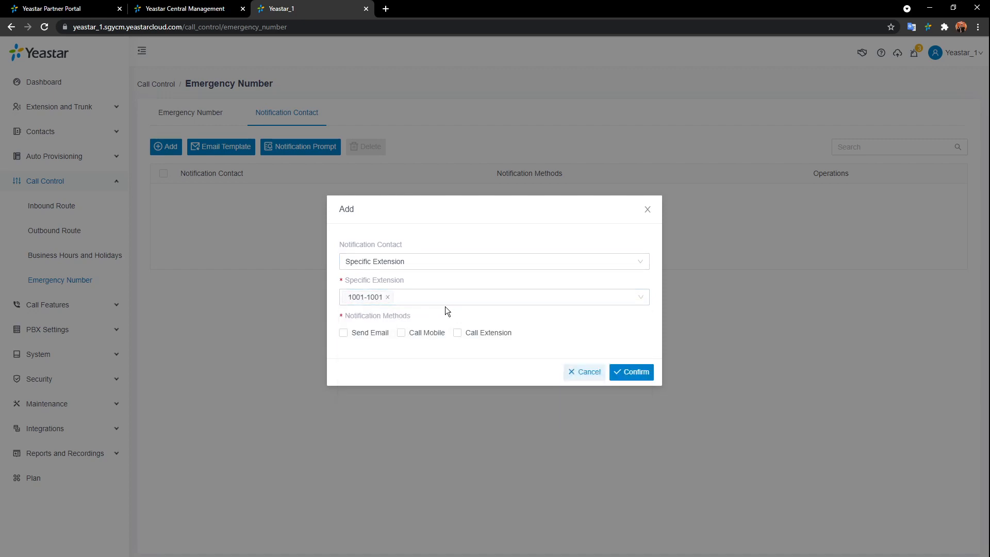
- Tick email, mobile and extension call notifications, then discard the drafted contact
{"action": "left_click", "coordinate": [343, 334]}
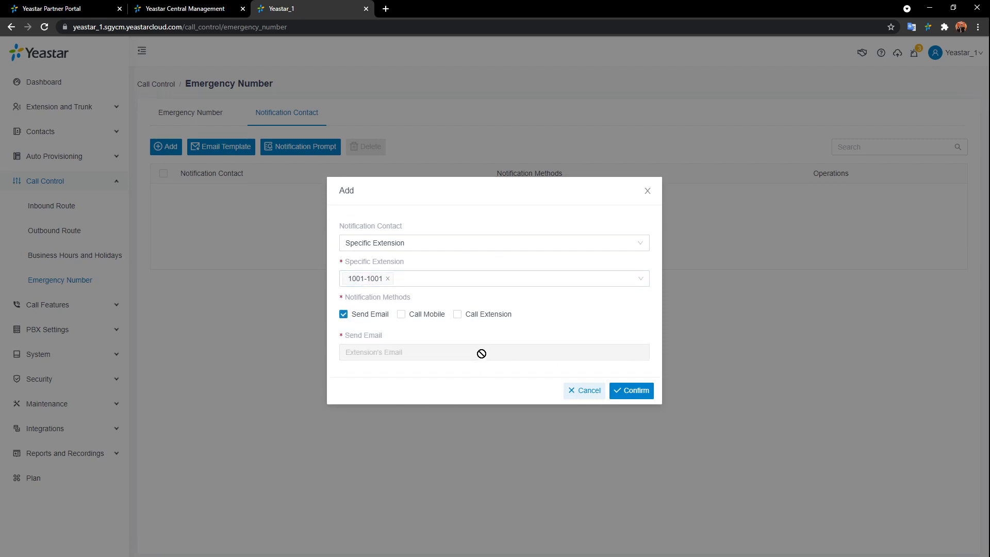
{"action": "left_click", "coordinate": [413, 319]}
{"action": "left_click", "coordinate": [458, 299]}
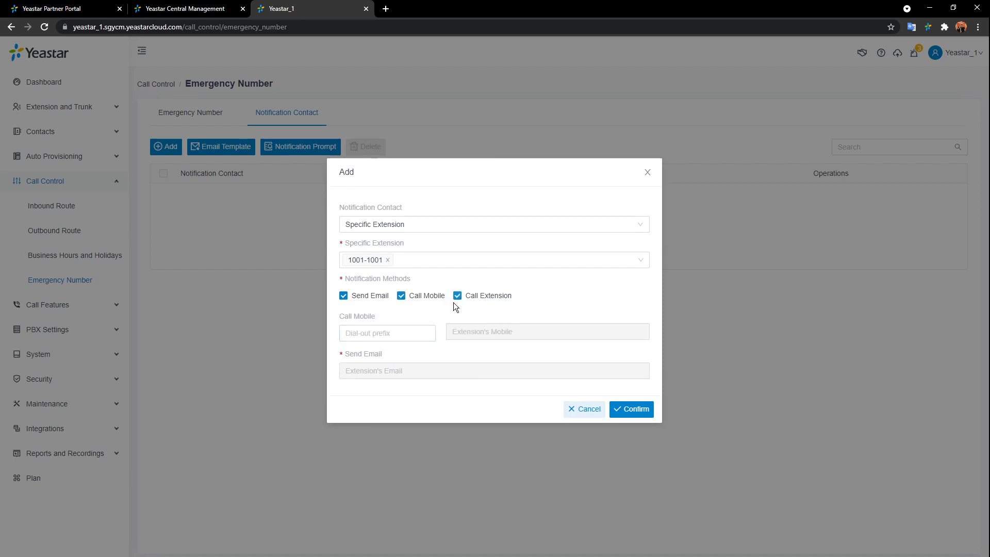
{"action": "left_click", "coordinate": [587, 413]}
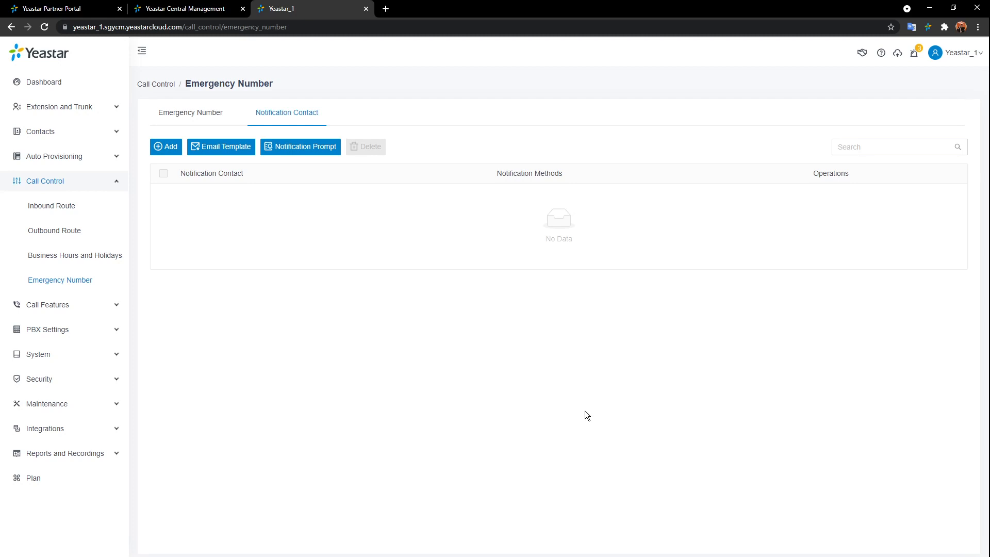
- Collapse Call Control and go to Call Features > Voicemail in the sidebar
{"action": "left_click", "coordinate": [96, 182]}
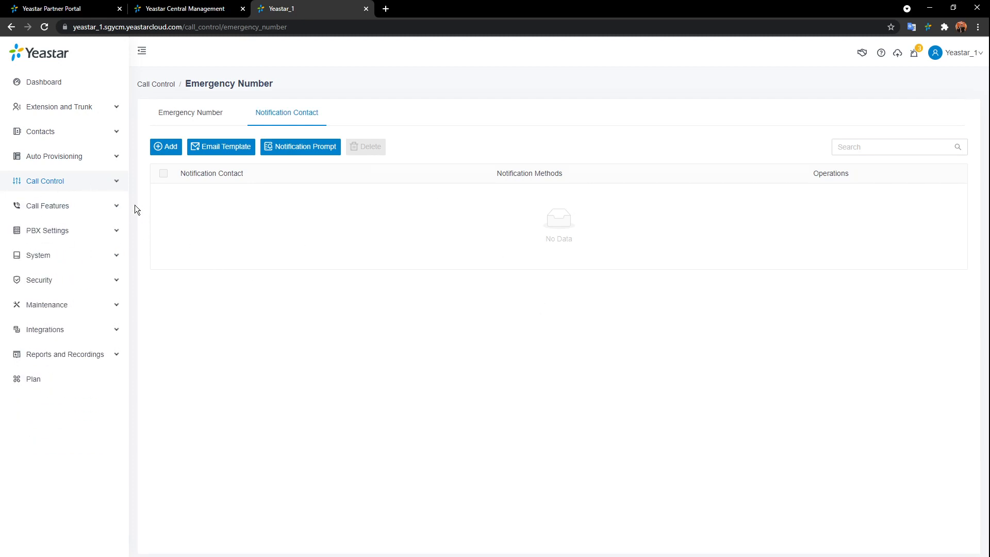
{"action": "left_click", "coordinate": [96, 208]}
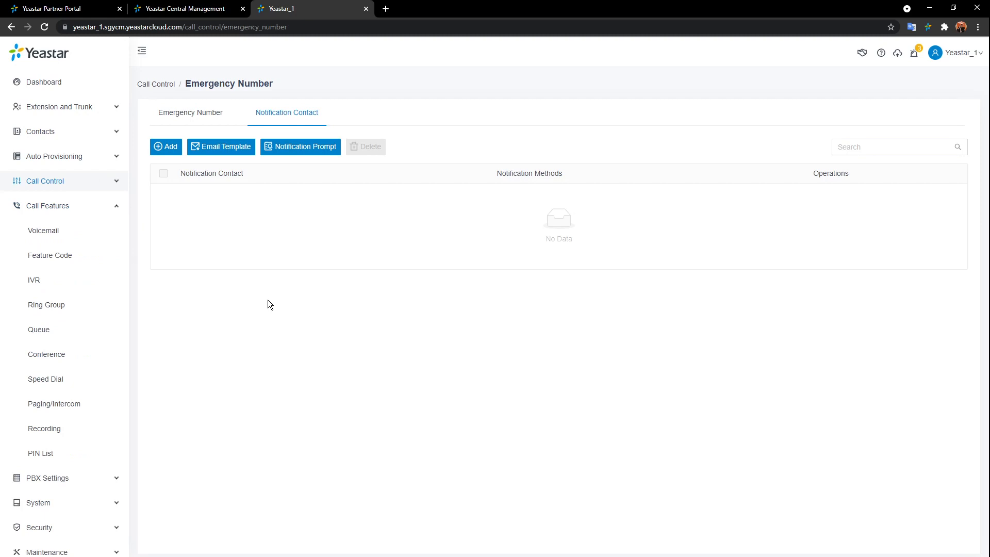
{"action": "left_click", "coordinate": [34, 230]}
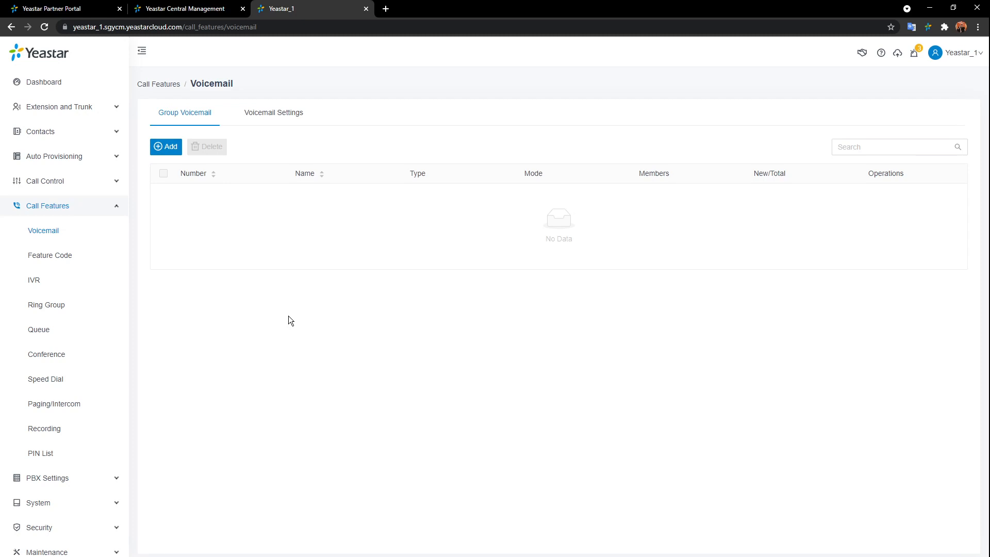
- Add a Custom group voicemail 6100, replacing its default name with Sales
{"action": "left_click", "coordinate": [178, 152]}
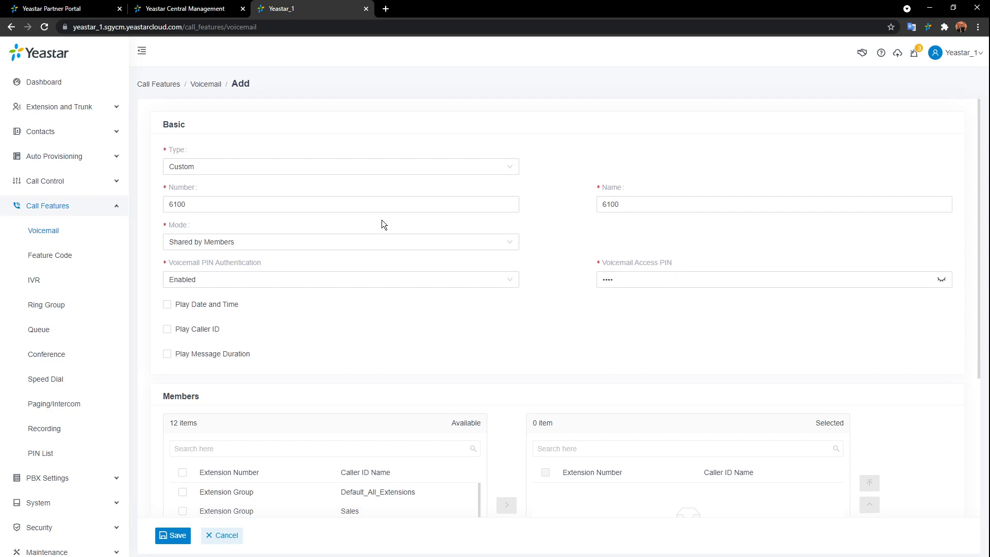
{"action": "left_click", "coordinate": [499, 166]}
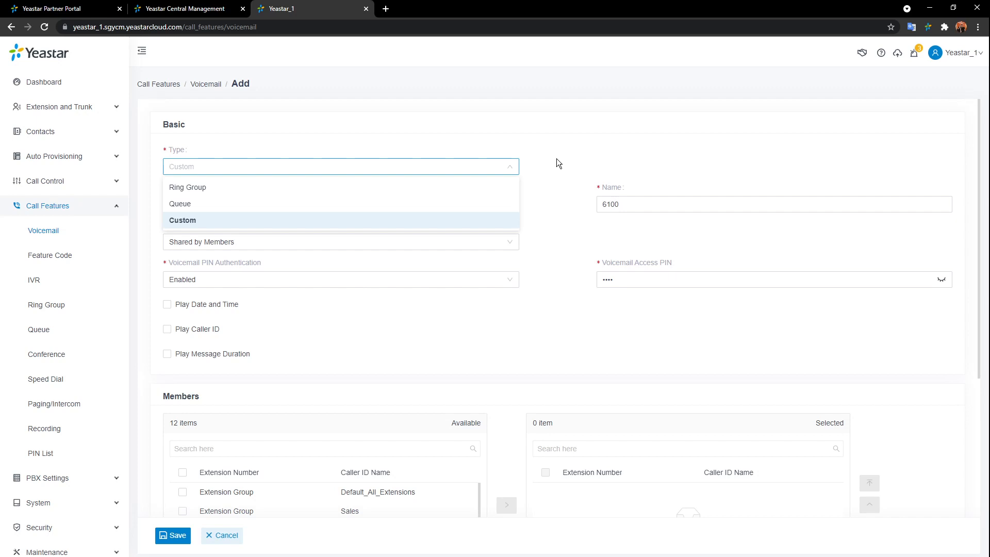
{"action": "left_click", "coordinate": [219, 226]}
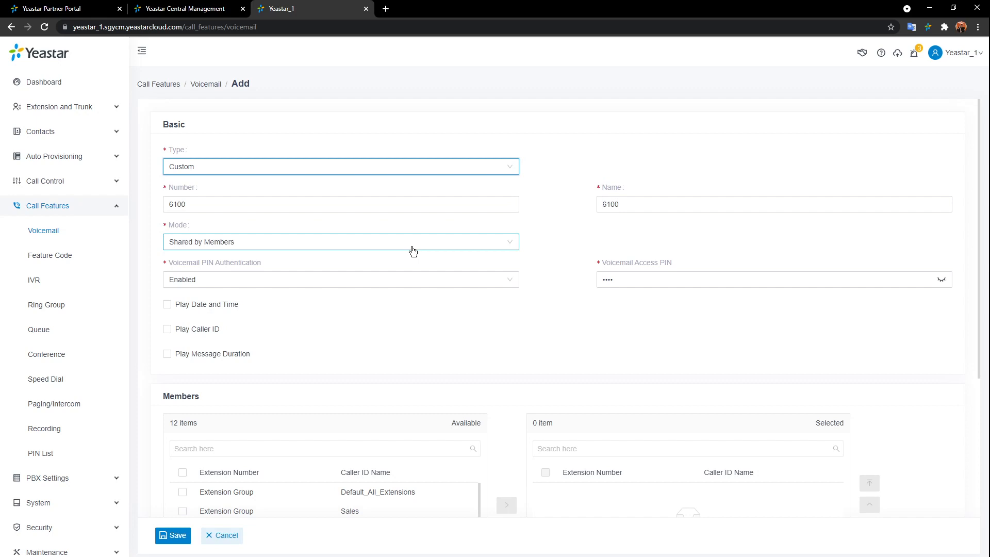
{"action": "left_click", "coordinate": [647, 203]}
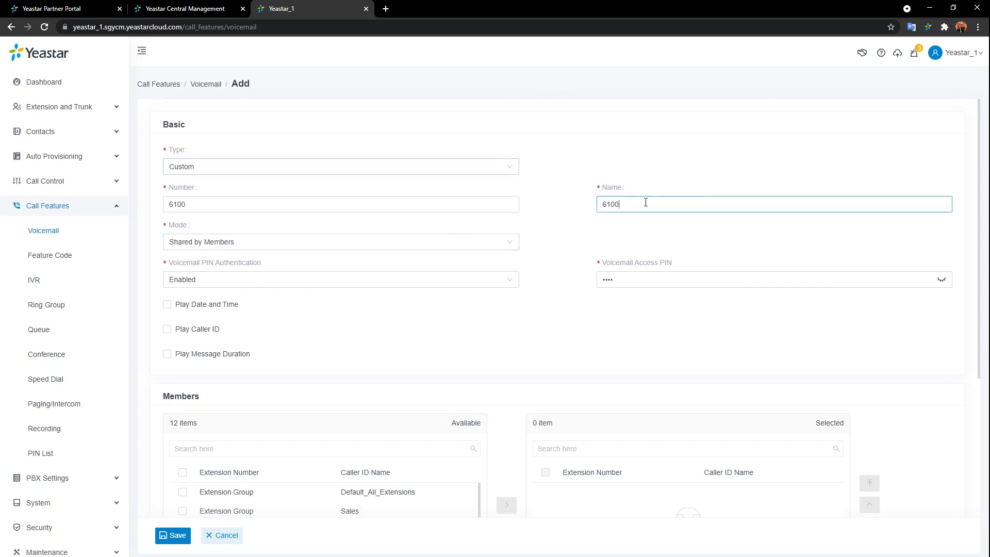
{"action": "left_click_drag", "start_coordinate": [650, 205], "coordinate": [537, 211]}
{"action": "type", "text": "Sales"}
{"action": "scroll", "coordinate": [534, 257], "scroll_direction": "down", "scroll_amount": 1}
{"action": "left_click", "coordinate": [365, 190]}
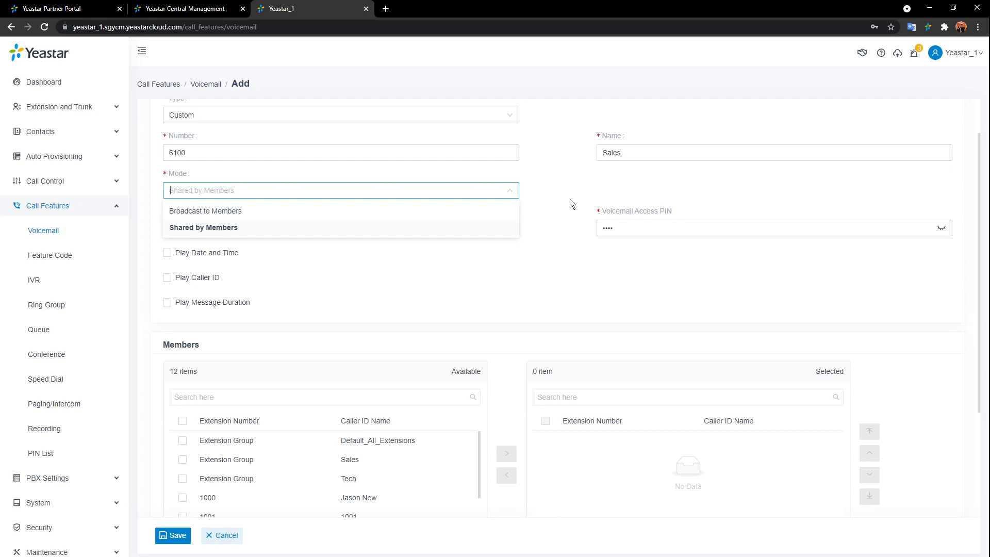
{"action": "left_click", "coordinate": [315, 216]}
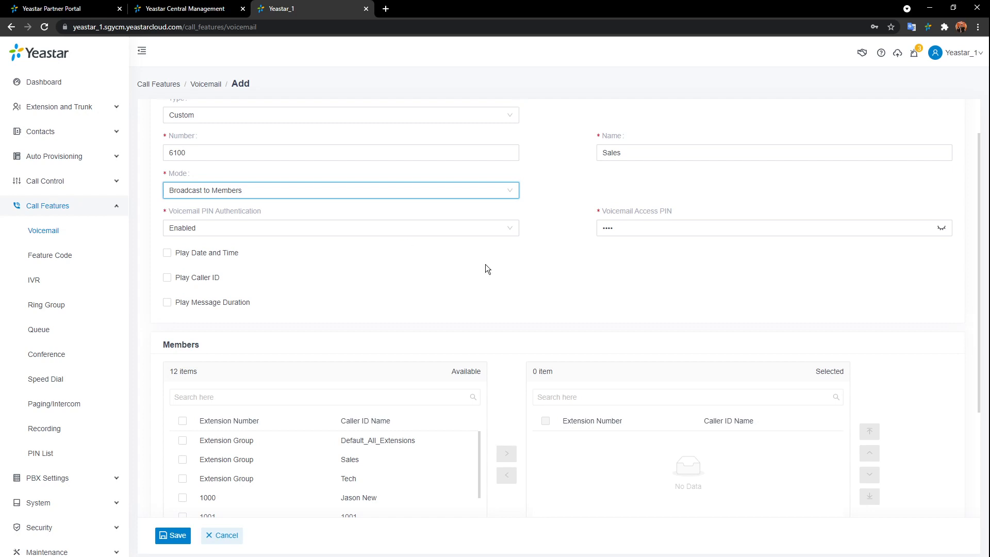
{"action": "left_click", "coordinate": [507, 199]}
{"action": "left_click", "coordinate": [258, 227]}
- Reveal the voicemail access PIN and add extensions 1001, 1002 and 1003 as members
{"action": "scroll", "coordinate": [497, 250], "scroll_direction": "down", "scroll_amount": 1}
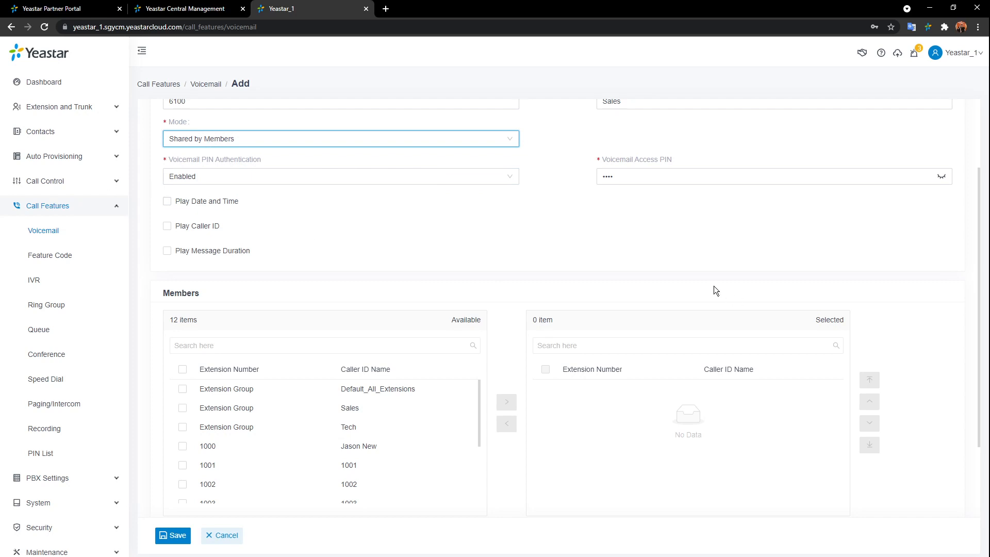
{"action": "left_click", "coordinate": [941, 177]}
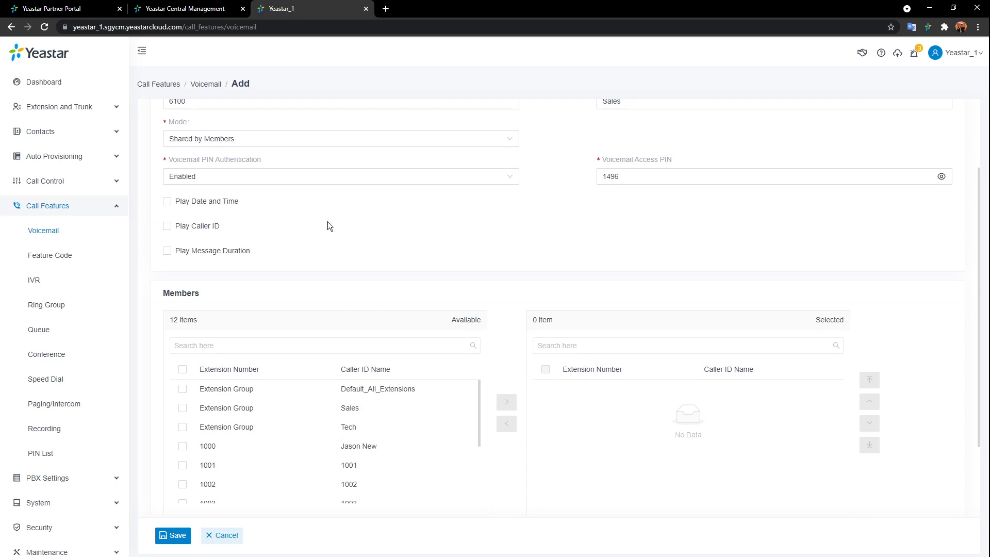
{"action": "scroll", "coordinate": [327, 221], "scroll_direction": "down", "scroll_amount": 2}
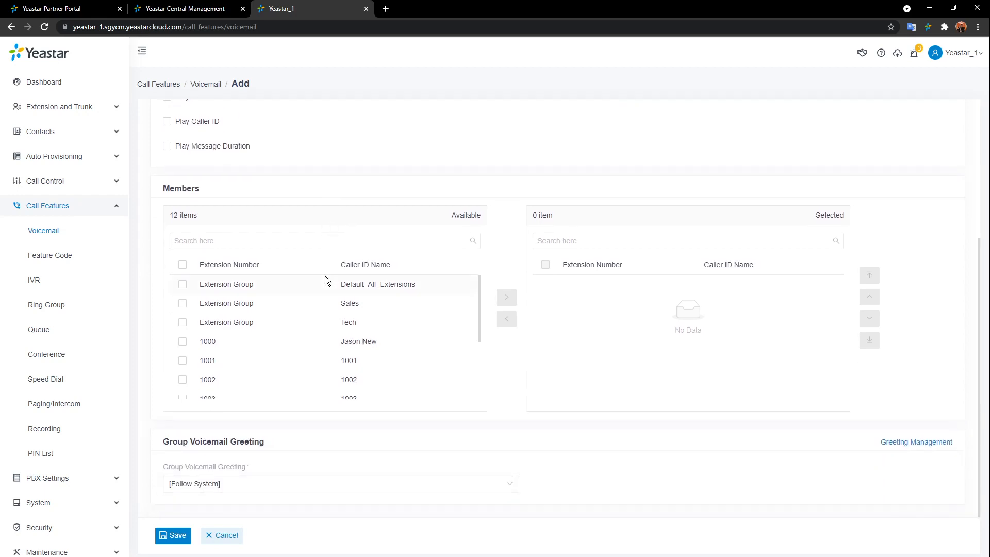
{"action": "scroll", "coordinate": [310, 309], "scroll_direction": "down", "scroll_amount": 2}
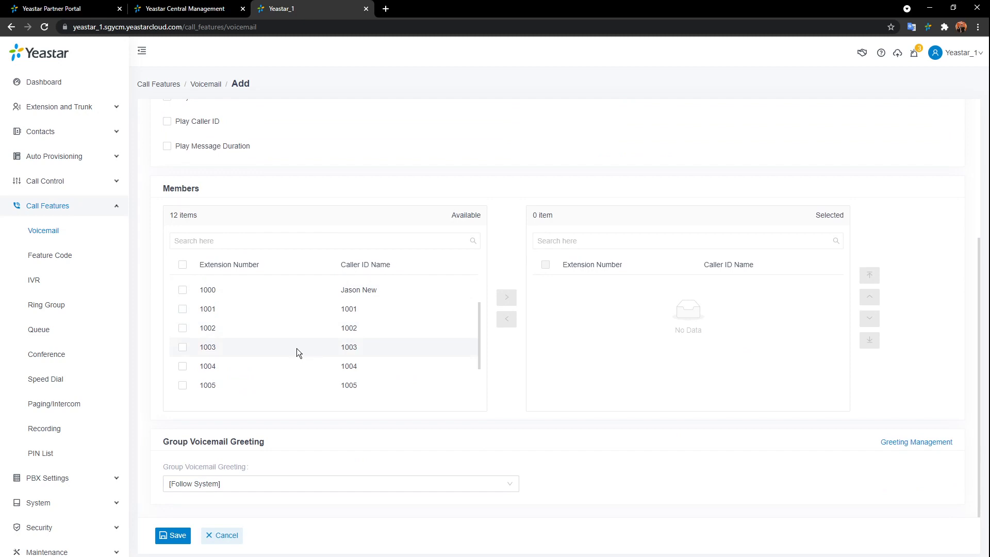
{"action": "left_click", "coordinate": [315, 311]}
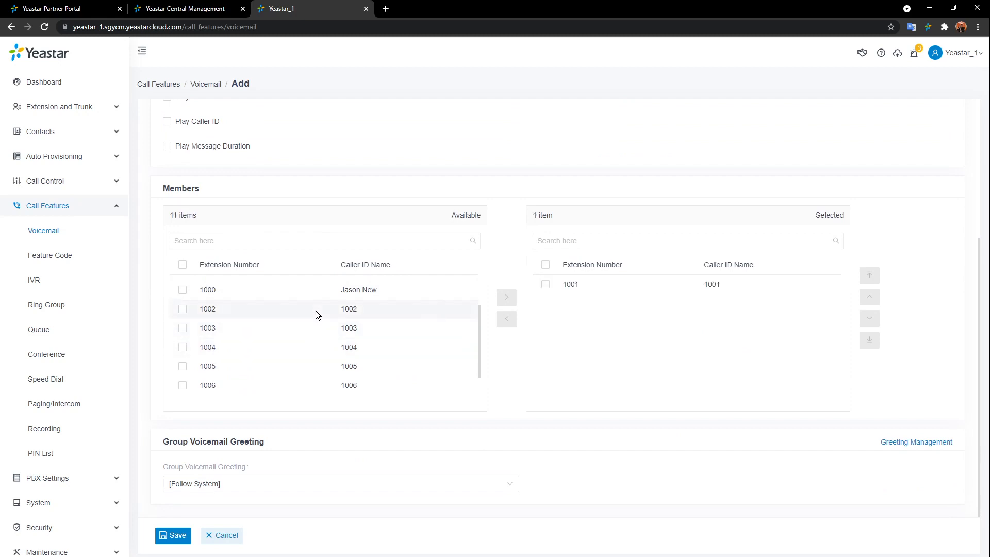
{"action": "left_click", "coordinate": [316, 310]}
{"action": "left_click", "coordinate": [316, 311]}
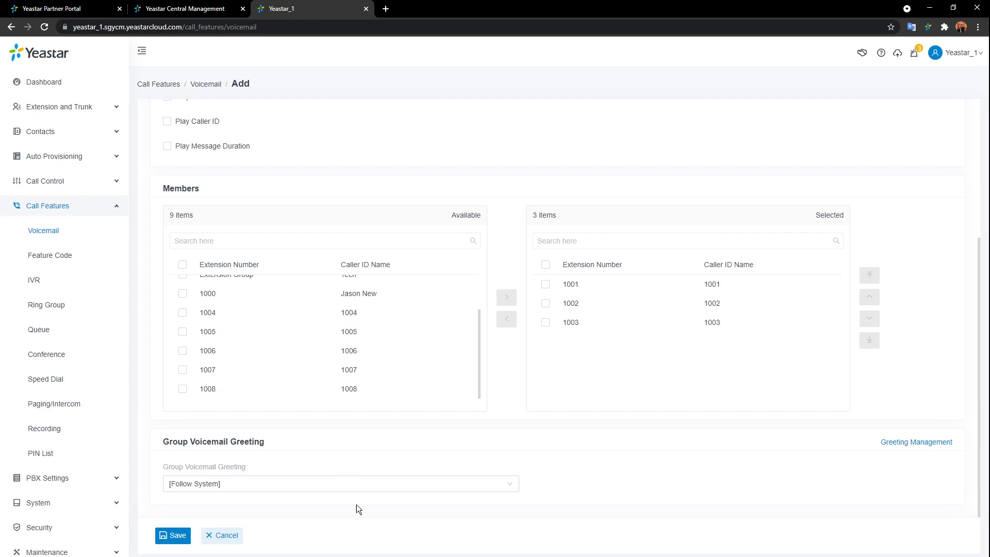
{"action": "left_click", "coordinate": [358, 486]}
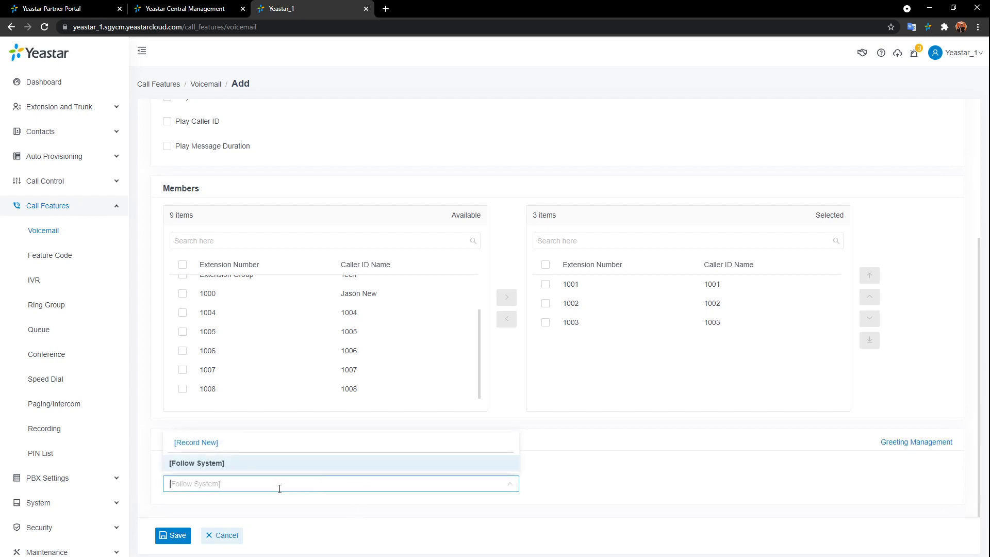
{"action": "left_click", "coordinate": [188, 446]}
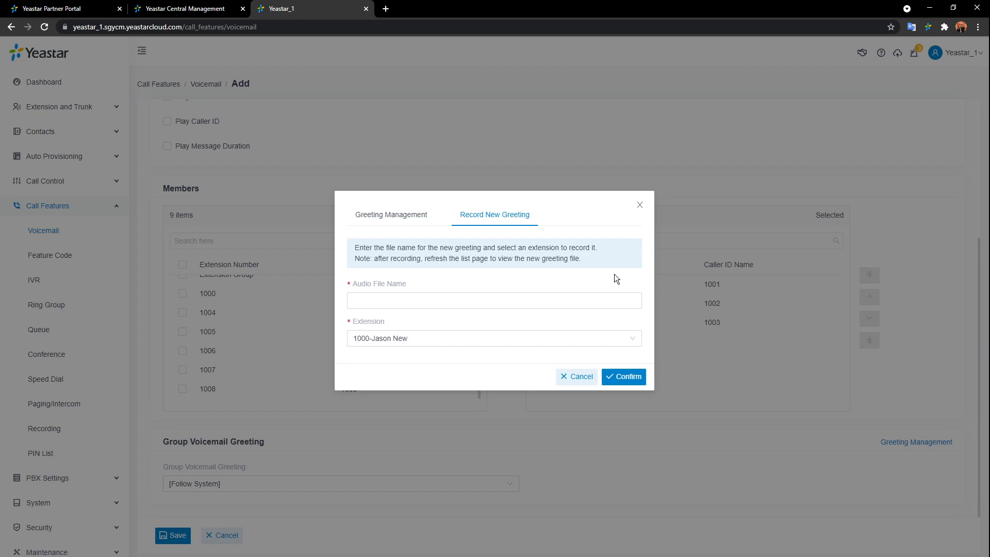
{"action": "left_click", "coordinate": [387, 221]}
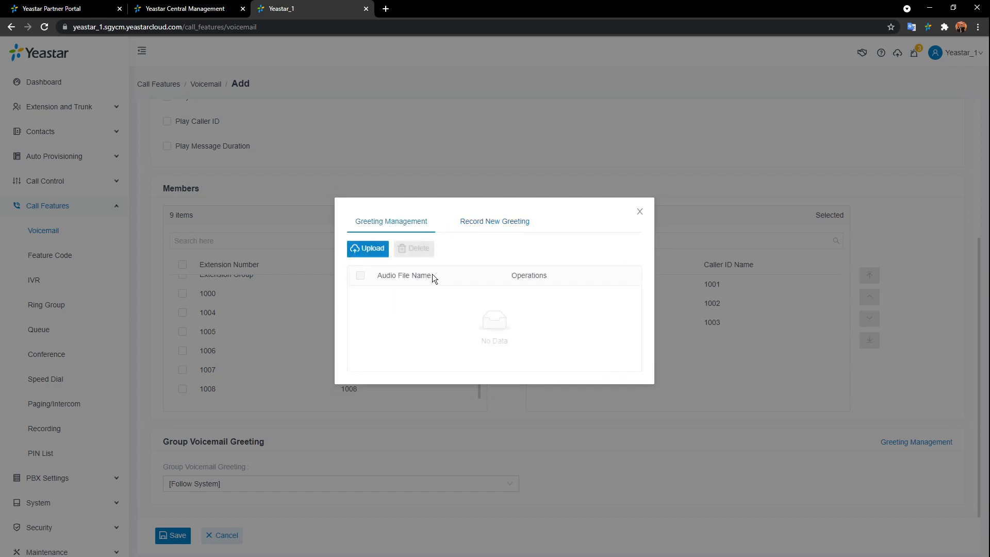
{"action": "left_click", "coordinate": [376, 250]}
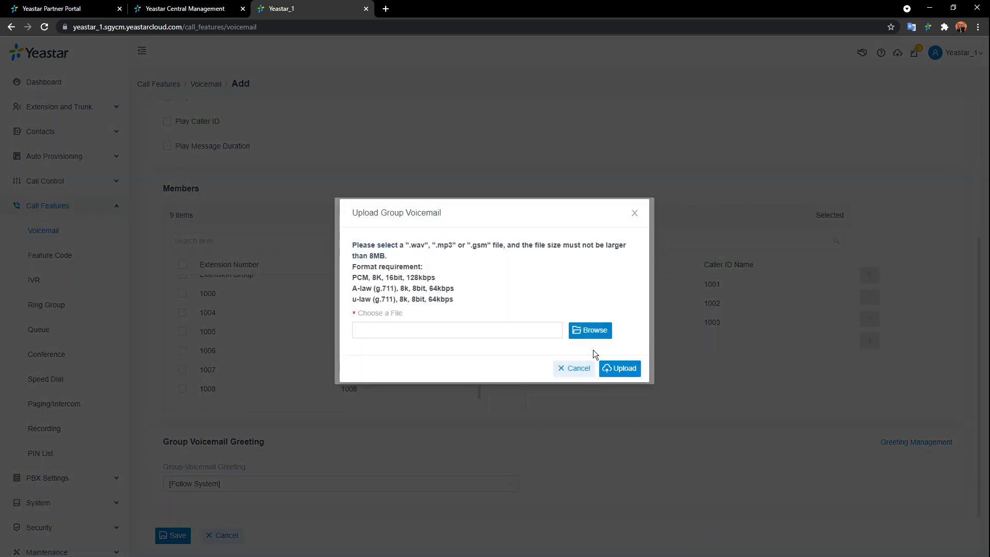
{"action": "left_click", "coordinate": [635, 214]}
{"action": "left_click", "coordinate": [501, 222]}
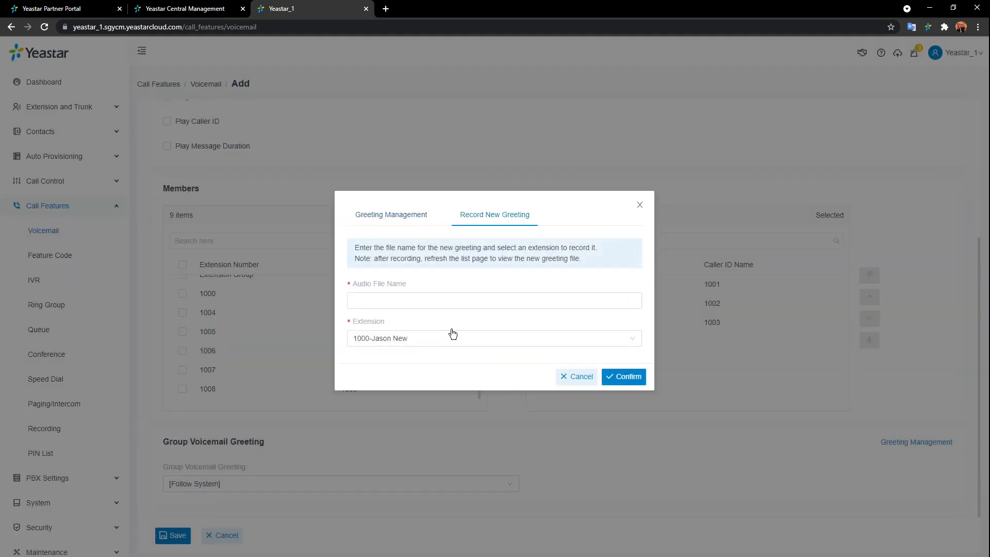
{"action": "left_click", "coordinate": [528, 308]}
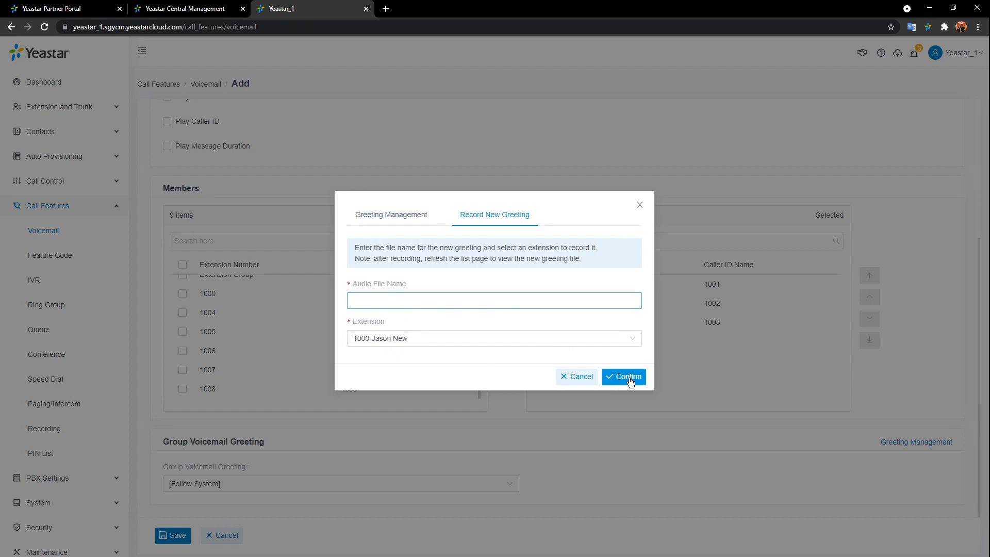
{"action": "left_click", "coordinate": [589, 381]}
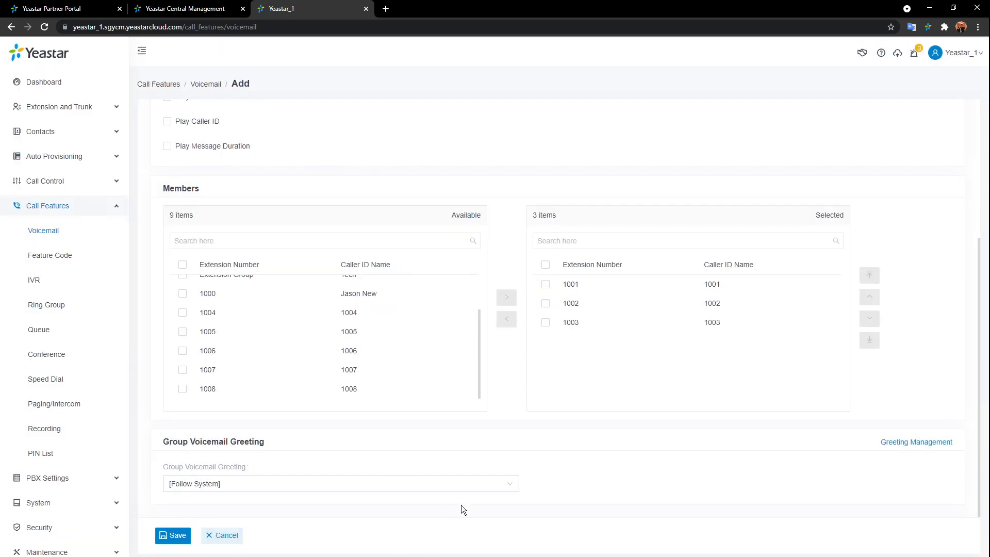
- Save group voicemail 6100, dismiss the browser's password prompt, and open Voicemail Settings
{"action": "left_click", "coordinate": [181, 538]}
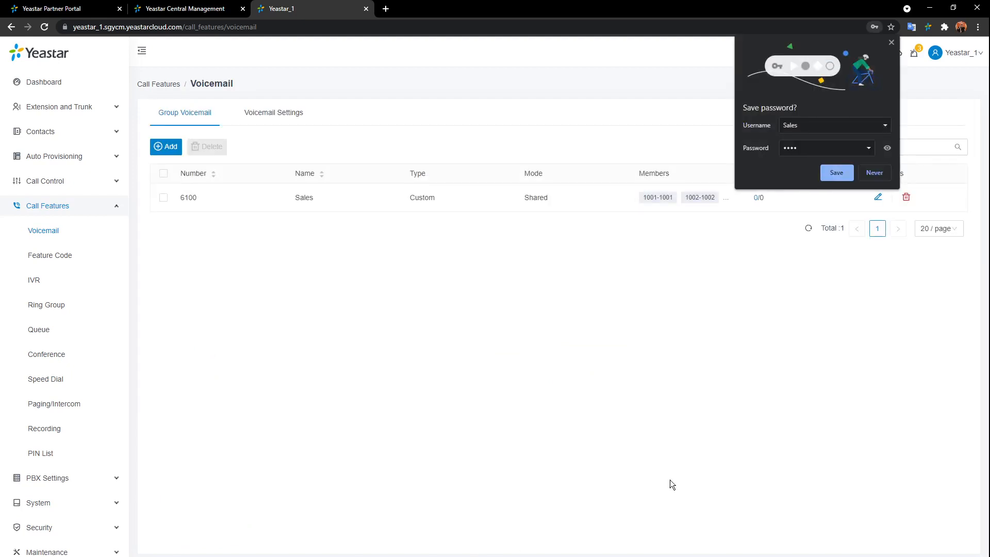
{"action": "left_click", "coordinate": [891, 42]}
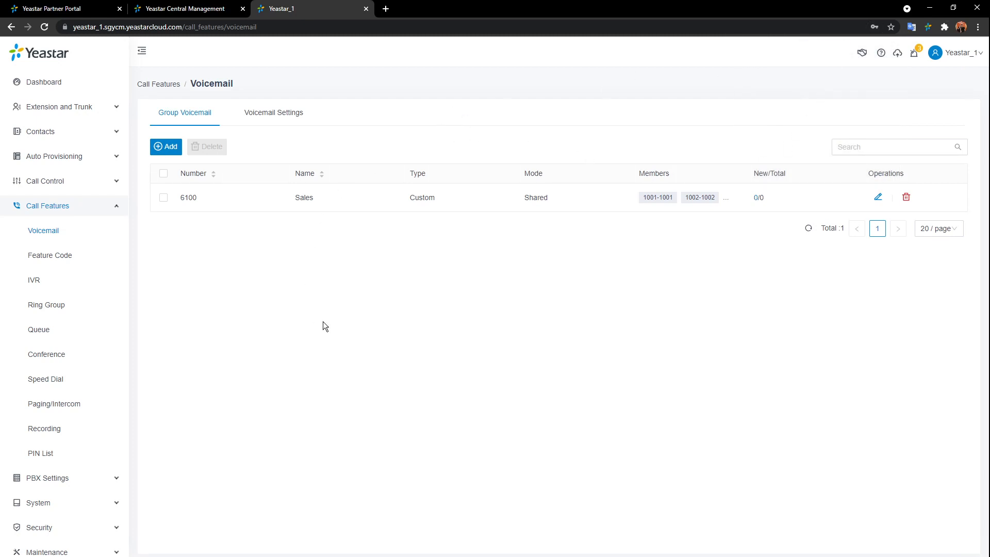
{"action": "left_click", "coordinate": [298, 110]}
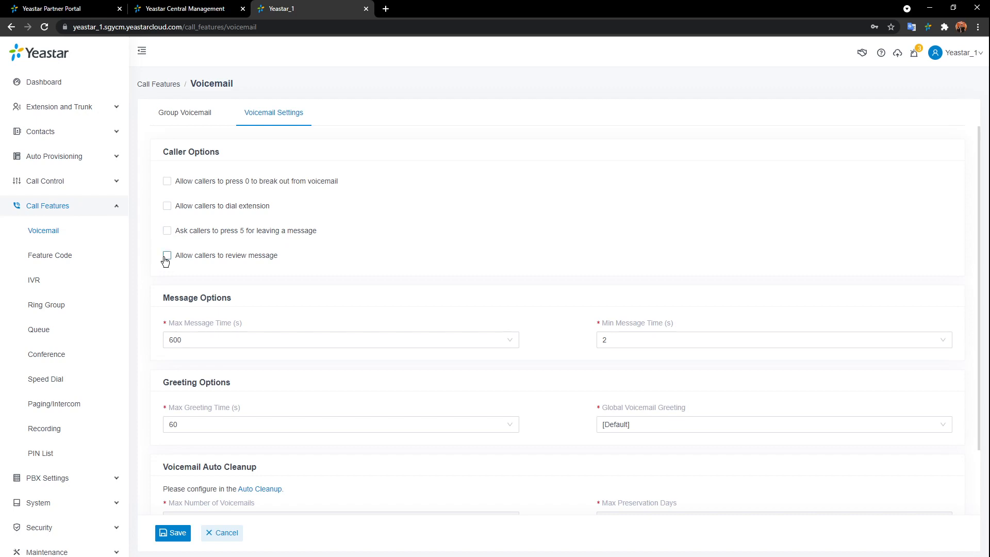
- Follow the Auto Cleanup link to System Storage, which keeps up to 100 voicemails
{"action": "mouse_move", "coordinate": [182, 261]}
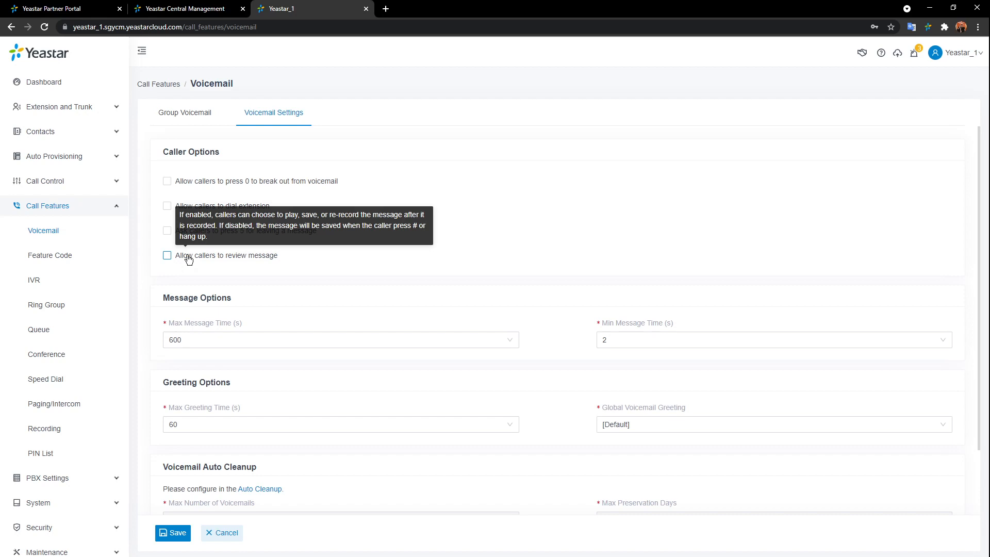
{"action": "scroll", "coordinate": [435, 247], "scroll_direction": "down", "scroll_amount": 3}
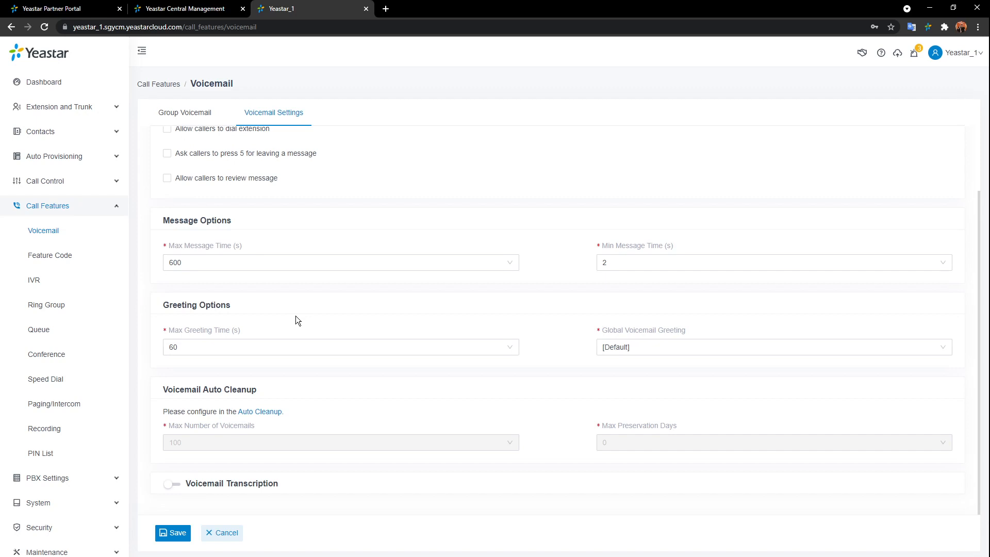
{"action": "left_click", "coordinate": [245, 413]}
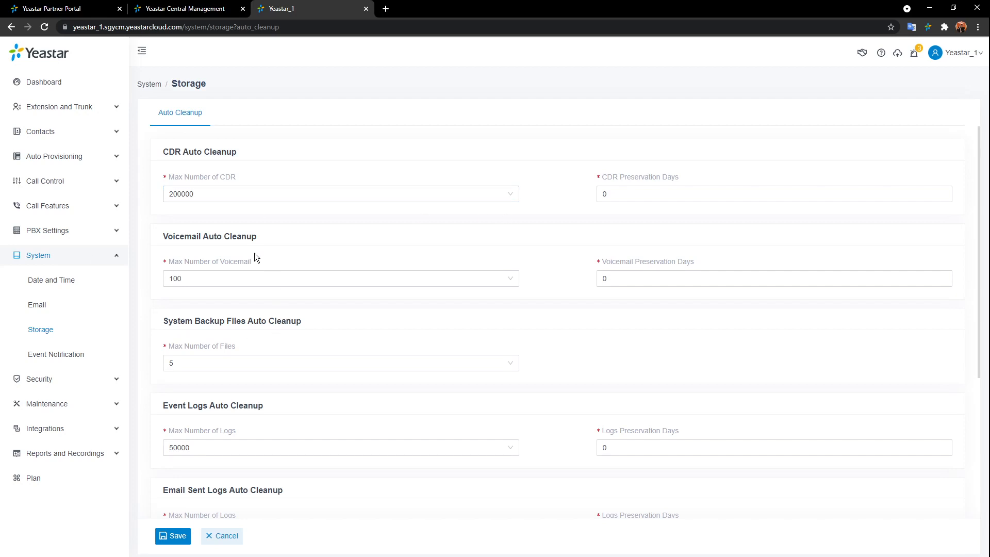
- Go back to the group voicemail list under Call Features
{"action": "left_click", "coordinate": [101, 216]}
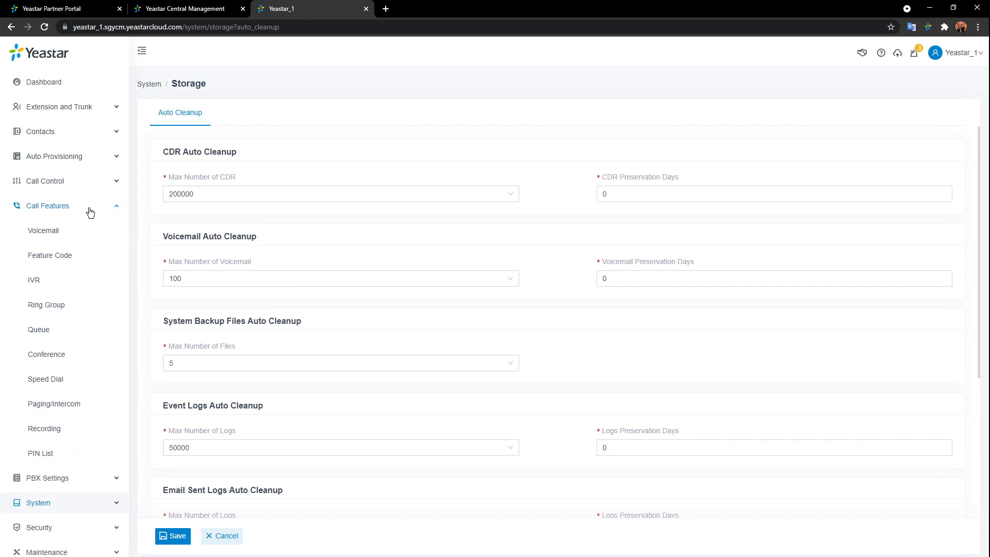
{"action": "left_click", "coordinate": [48, 233]}
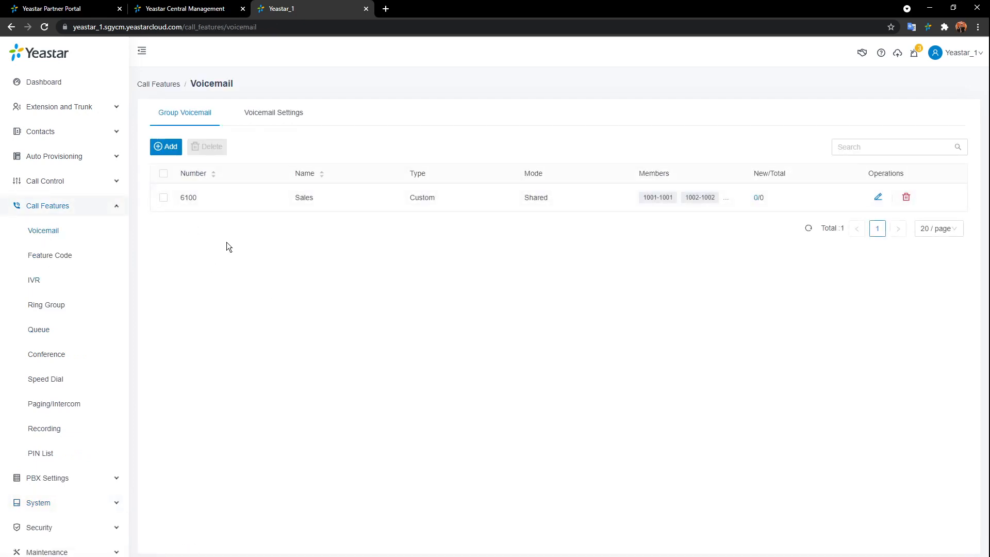
- Open Feature Code settings showing the 4000 ms digit timeout and *1/*2 codes
{"action": "left_click", "coordinate": [68, 255]}
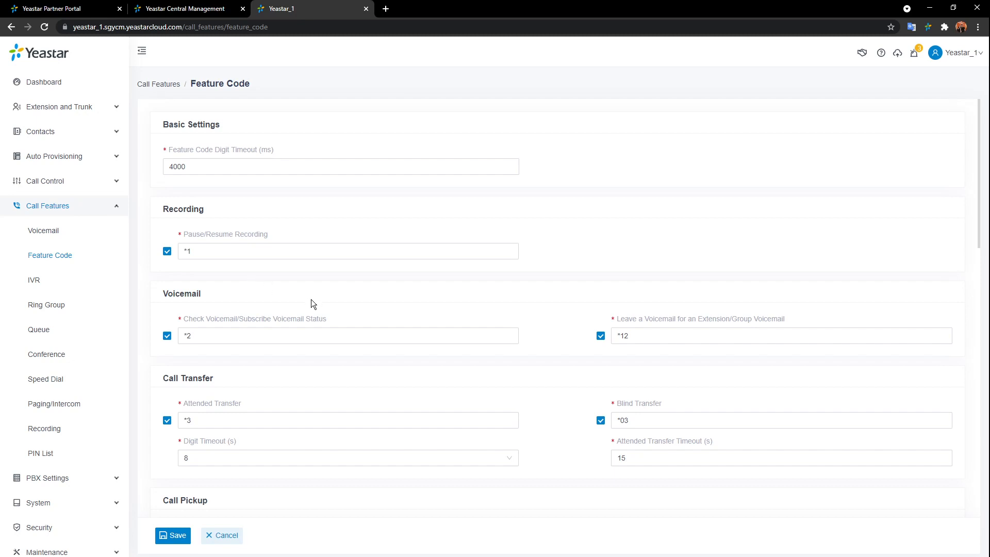
- Review the feature codes down to the parking range, then open the IVR list showing IVR 6200
{"action": "scroll", "coordinate": [464, 348], "scroll_direction": "down", "scroll_amount": 5}
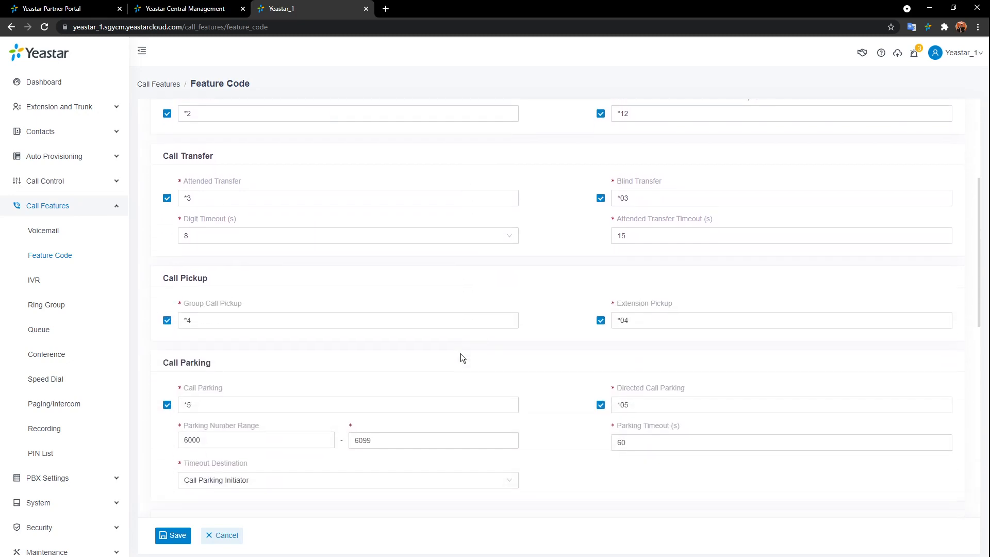
{"action": "scroll", "coordinate": [459, 356], "scroll_direction": "down", "scroll_amount": 1}
{"action": "left_click", "coordinate": [466, 359]}
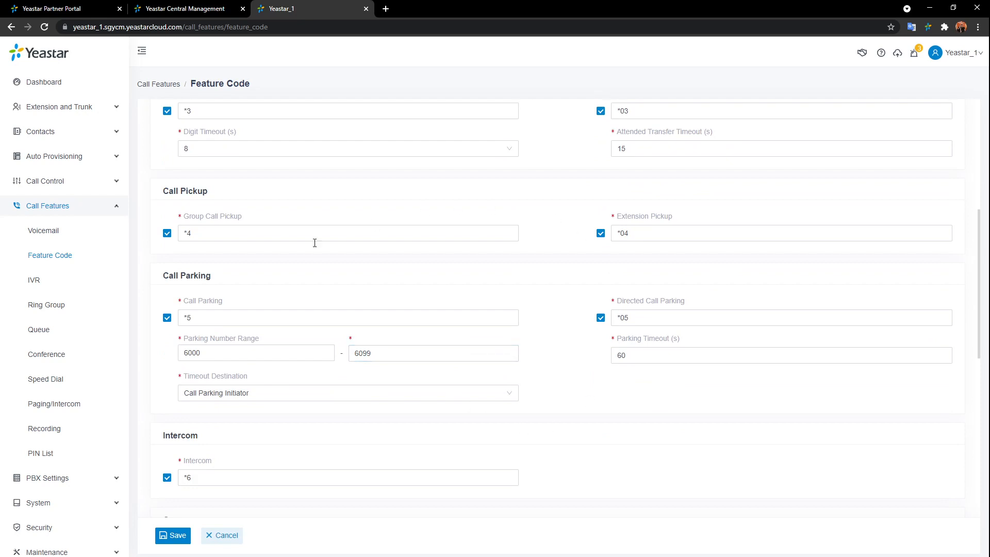
{"action": "left_click", "coordinate": [23, 288]}
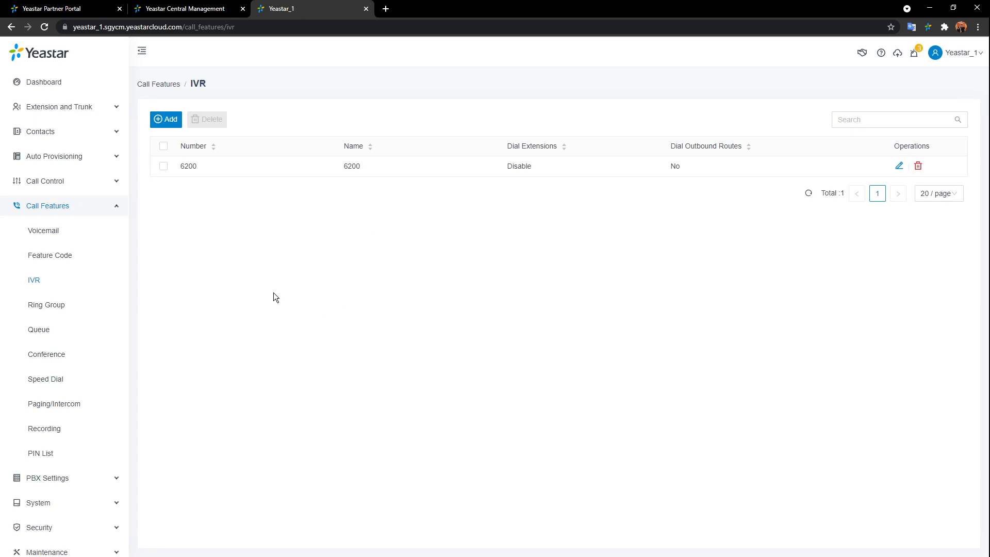
- Start a new IVR 6201 and review its number, name and prompt fields
{"action": "left_click", "coordinate": [167, 119]}
{"action": "left_click", "coordinate": [427, 162]}
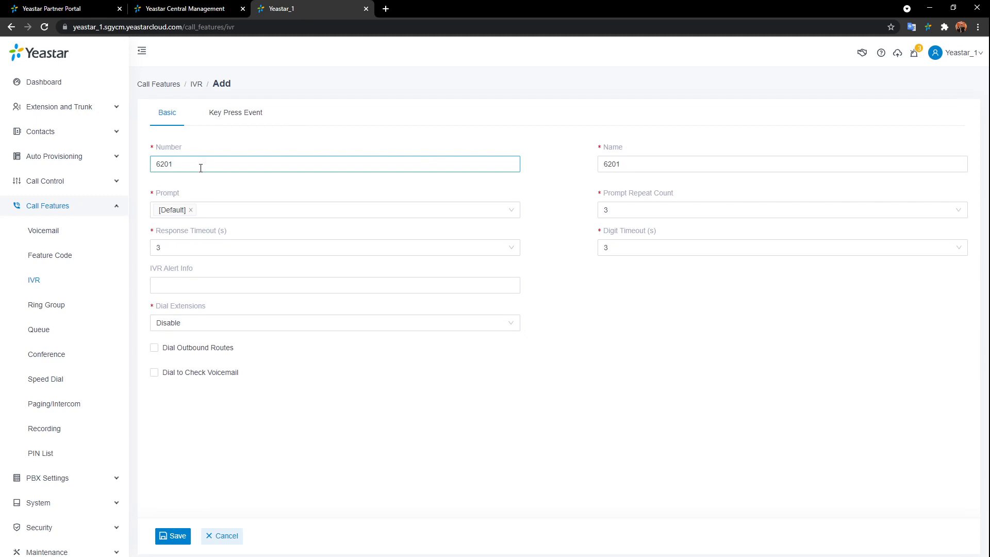
{"action": "double_click", "coordinate": [171, 165]}
{"action": "left_click", "coordinate": [693, 170]}
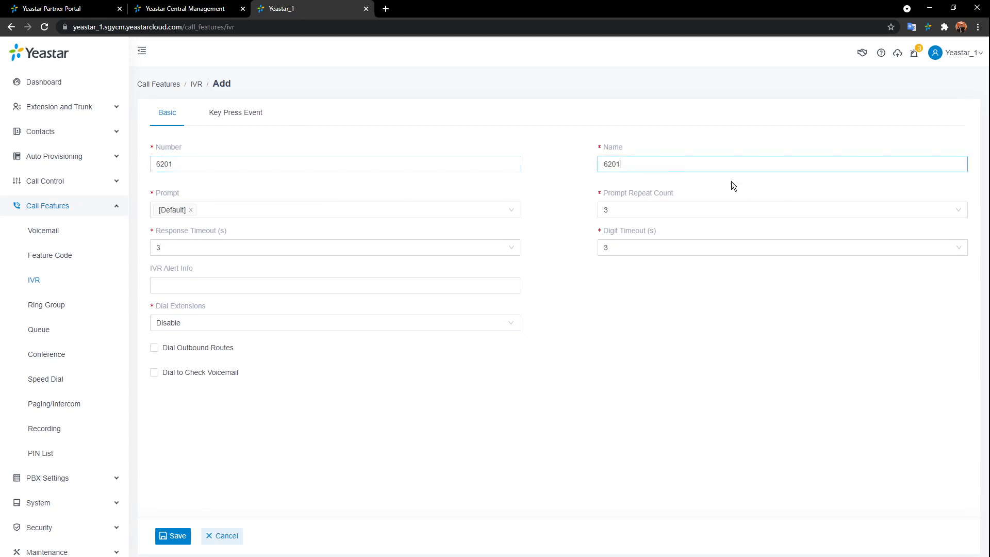
{"action": "mouse_move", "coordinate": [658, 196]}
{"action": "left_click", "coordinate": [342, 207]}
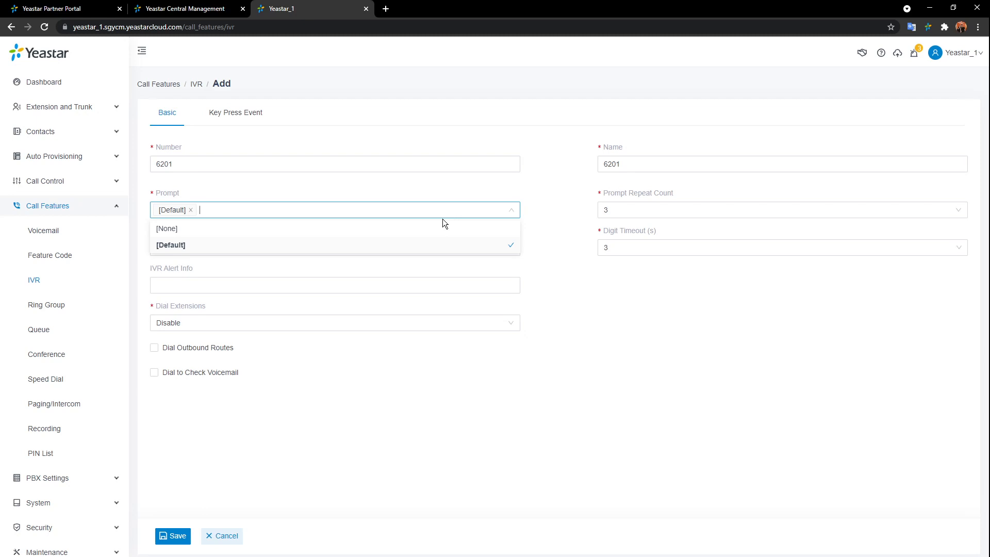
- Keep prompt repeats at 3 and Dial Extensions disabled, then view the key press events
{"action": "left_click", "coordinate": [738, 214]}
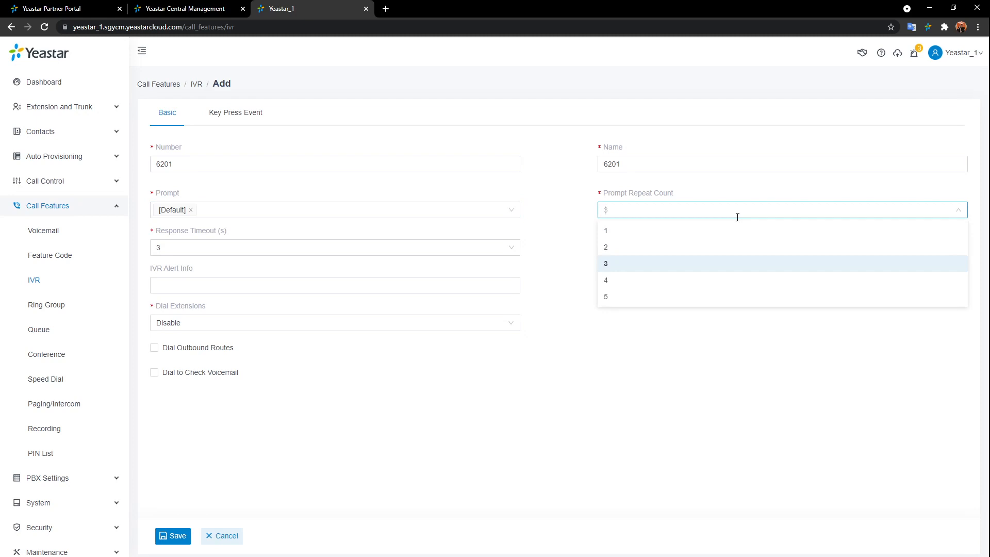
{"action": "left_click", "coordinate": [568, 214]}
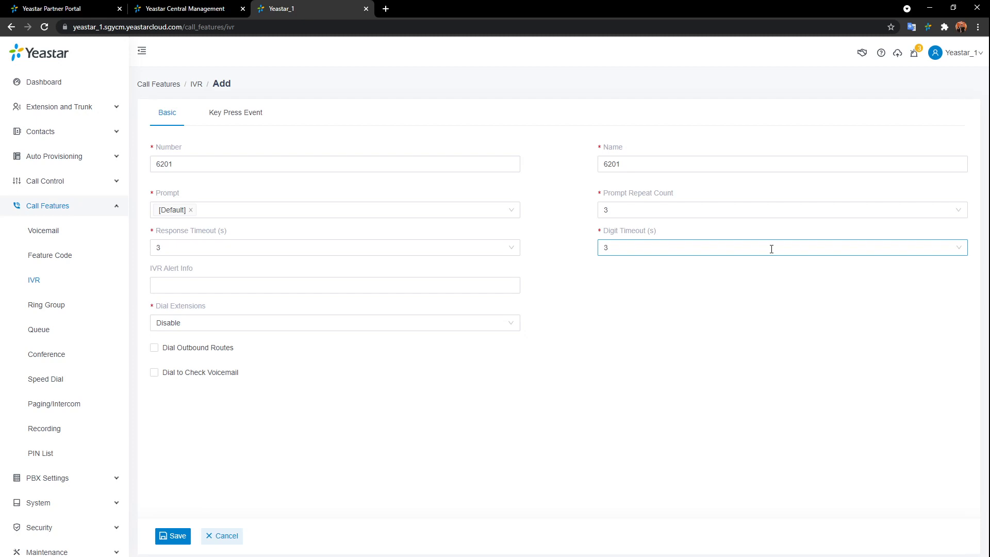
{"action": "left_click", "coordinate": [331, 287]}
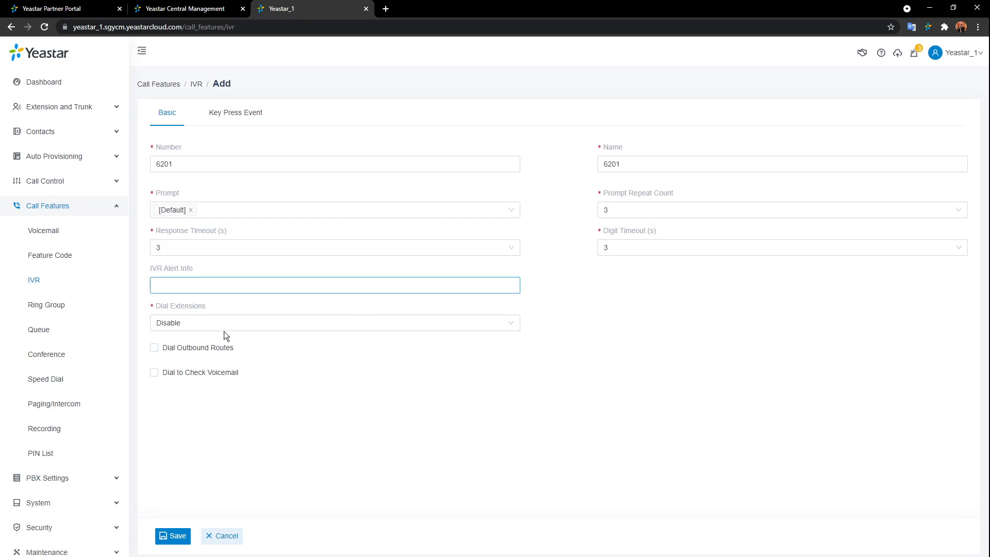
{"action": "left_click", "coordinate": [255, 323]}
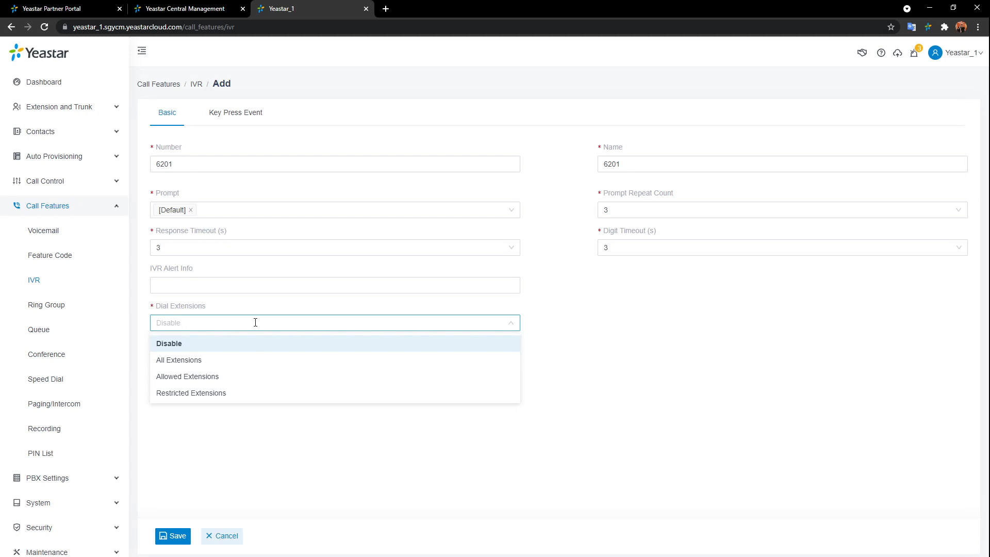
{"action": "left_click", "coordinate": [542, 353]}
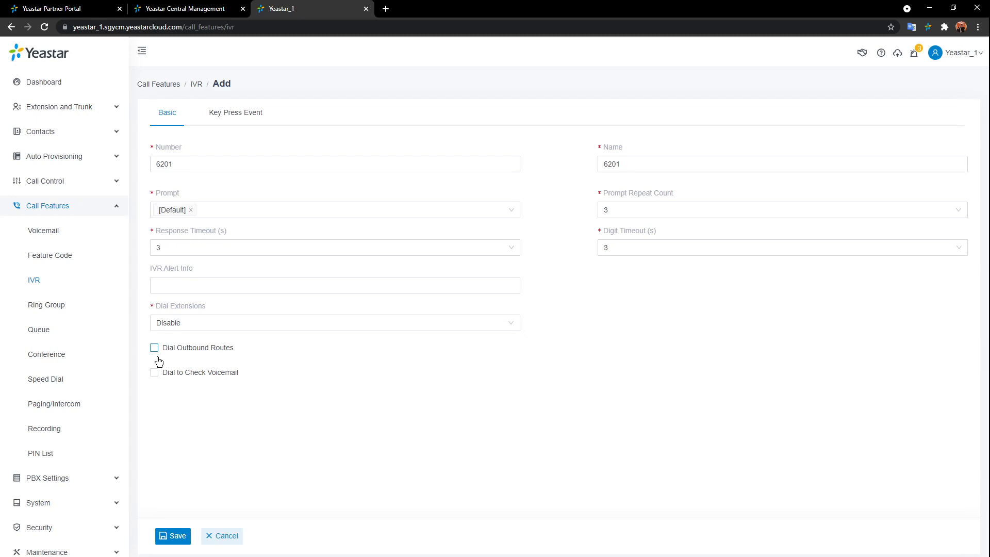
{"action": "left_click", "coordinate": [242, 115]}
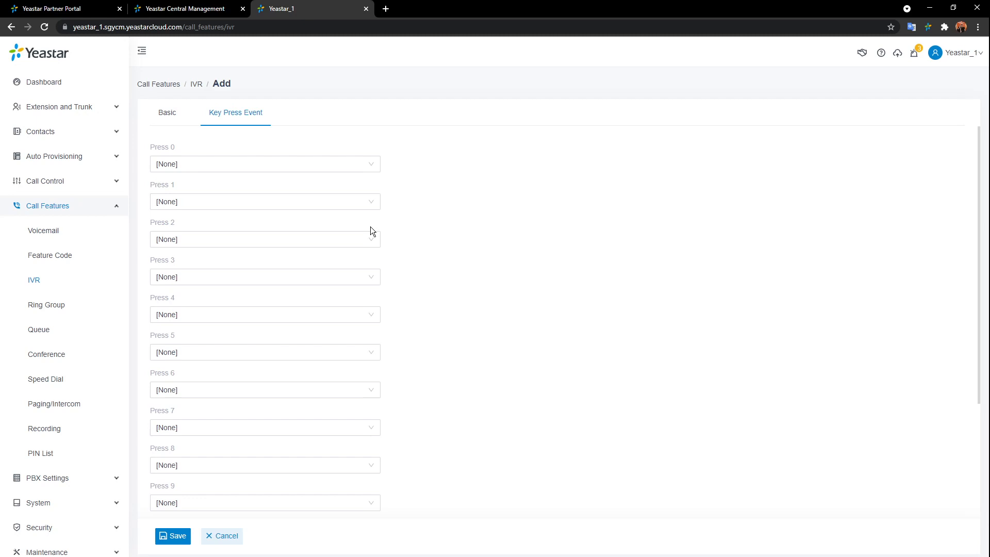
- Leave Press 1 and Response Timeout at [None] and cancel the IVR 6201 draft
{"action": "left_click", "coordinate": [368, 204]}
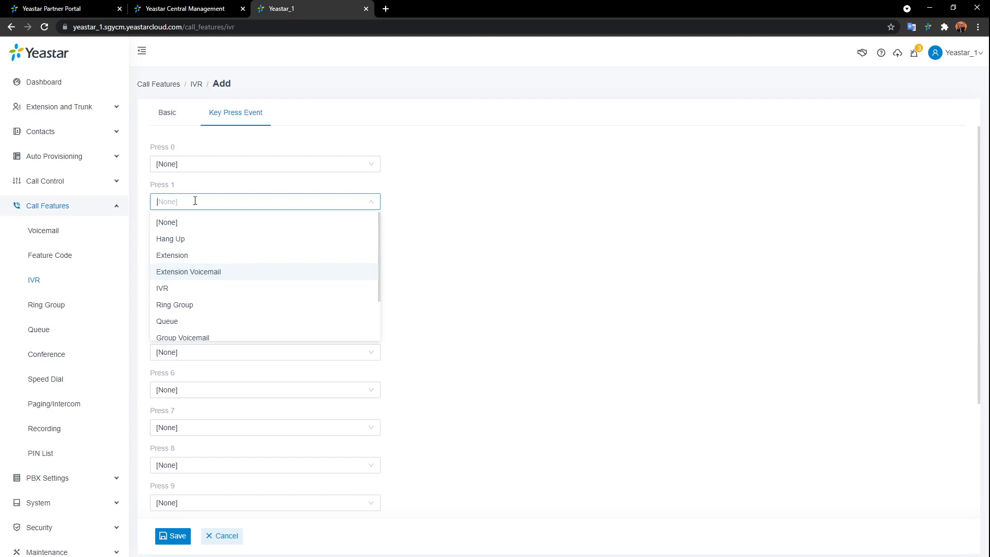
{"action": "left_click", "coordinate": [416, 228]}
{"action": "scroll", "coordinate": [415, 227], "scroll_direction": "down", "scroll_amount": 3}
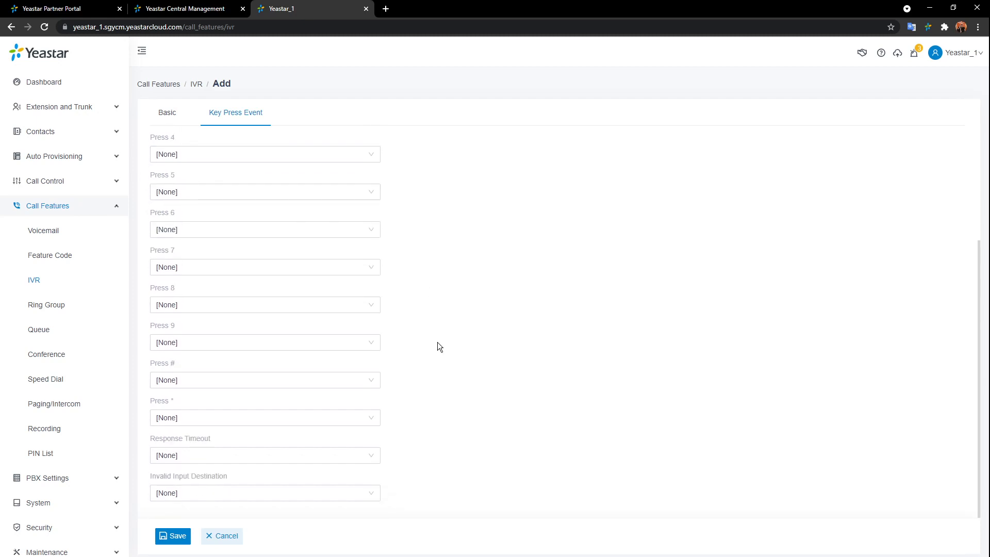
{"action": "left_click", "coordinate": [194, 453]}
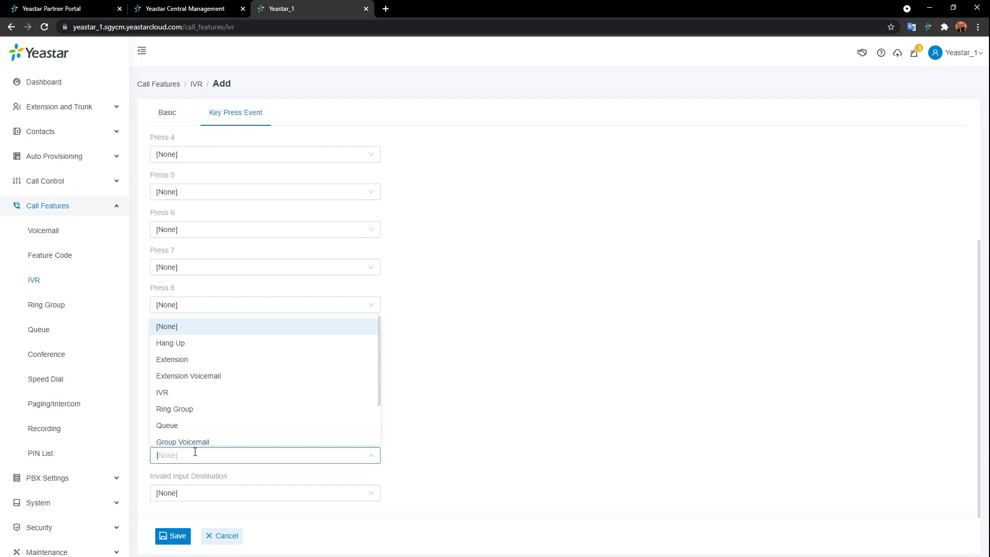
{"action": "left_click", "coordinate": [571, 425]}
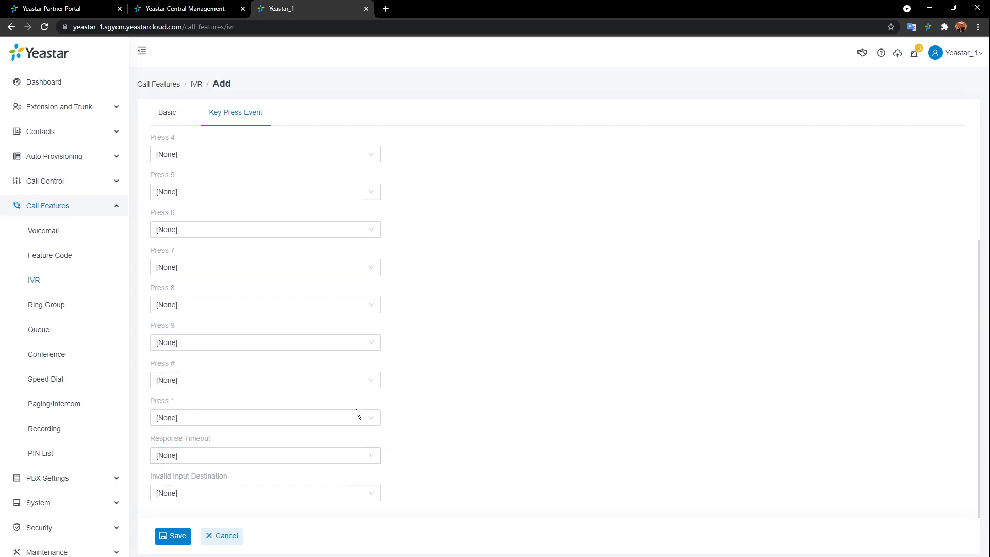
{"action": "left_click", "coordinate": [233, 528]}
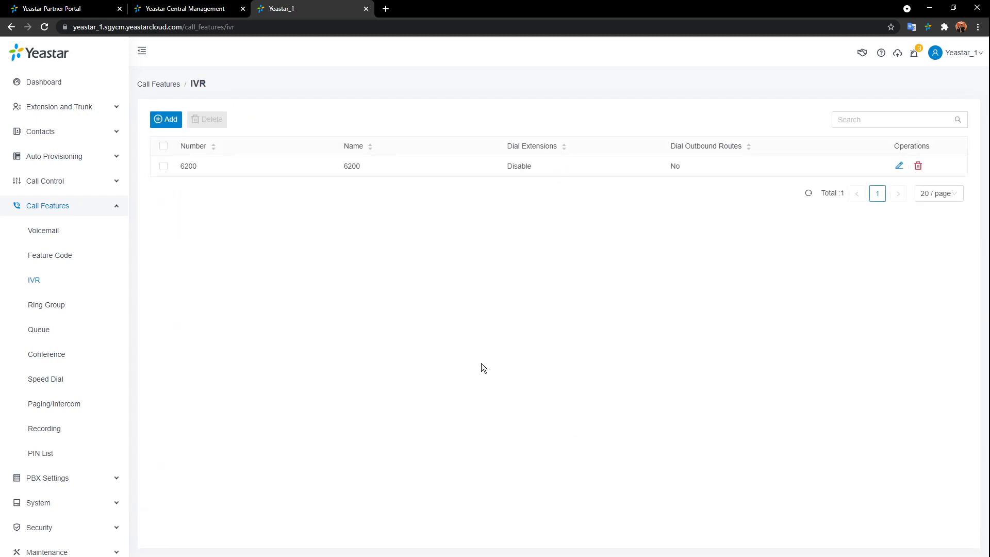
- Add ring group 6300 named Sales_Group_1 and open its ring strategy list
{"action": "left_click", "coordinate": [70, 306]}
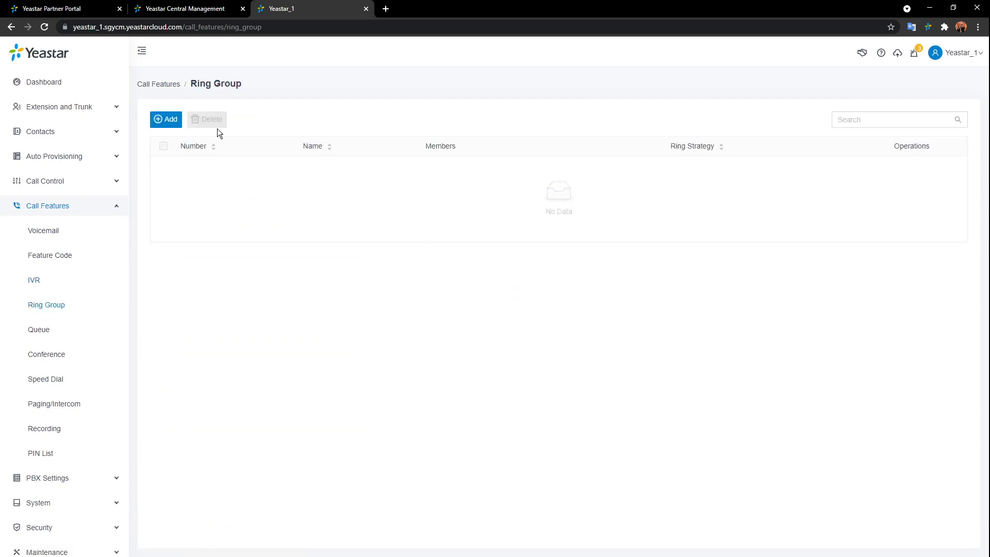
{"action": "left_click", "coordinate": [161, 122]}
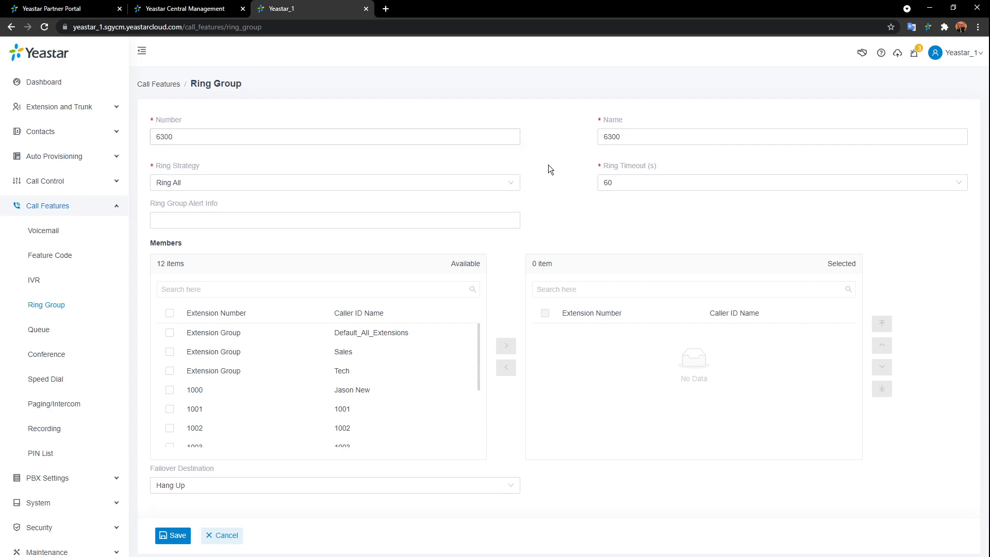
{"action": "left_click_drag", "start_coordinate": [641, 138], "coordinate": [546, 177]}
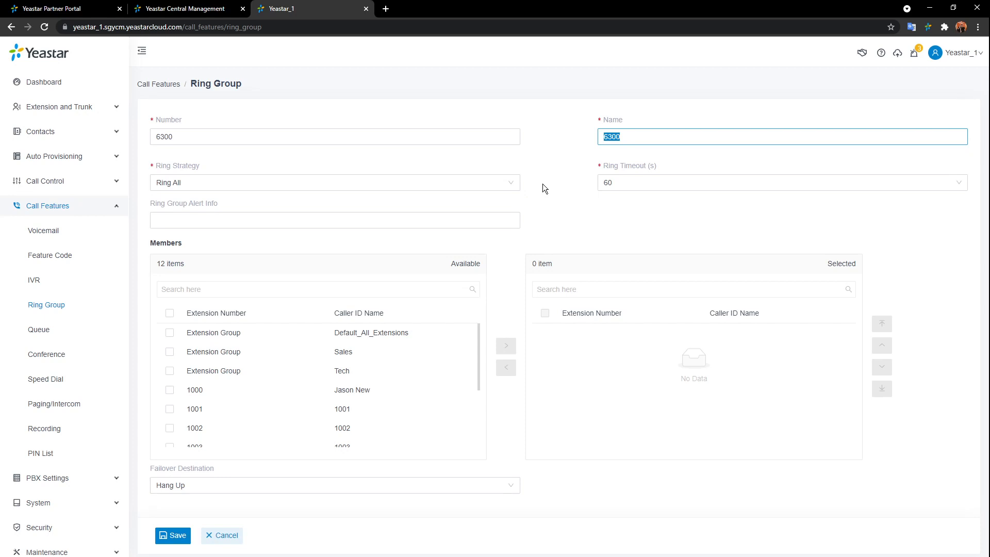
{"action": "type", "text": "Sales"}
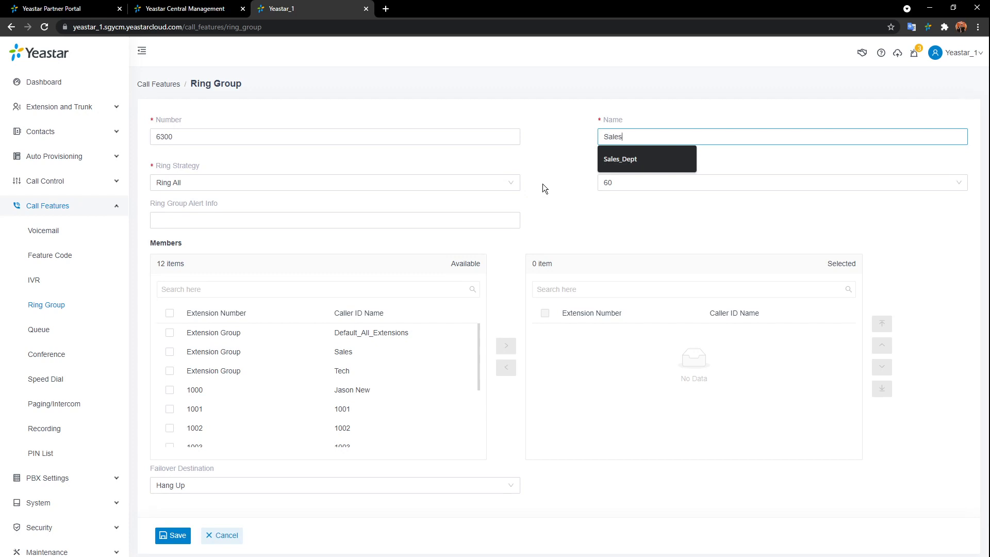
{"action": "type", "text": "_Gr"}
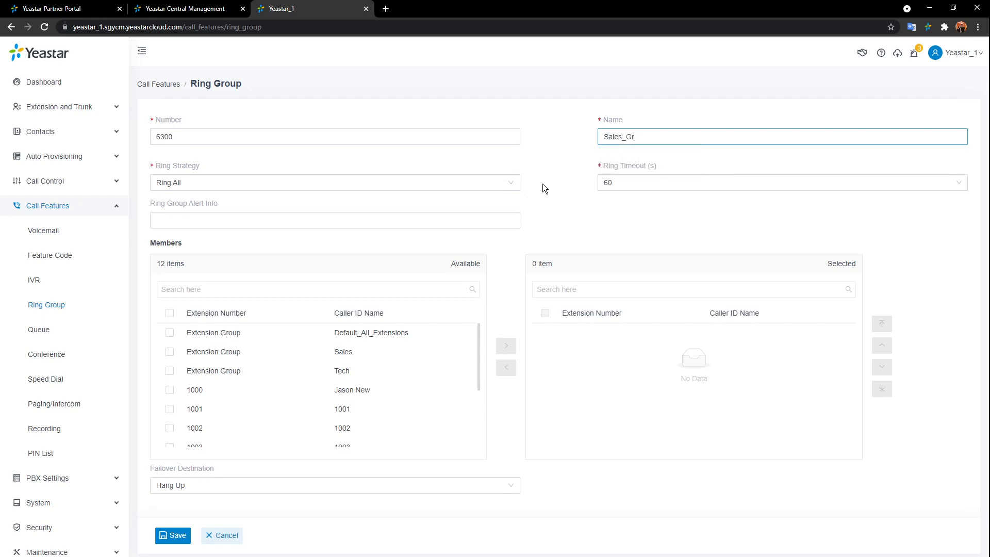
{"action": "type", "text": "oup_1"}
{"action": "left_click", "coordinate": [511, 188]}
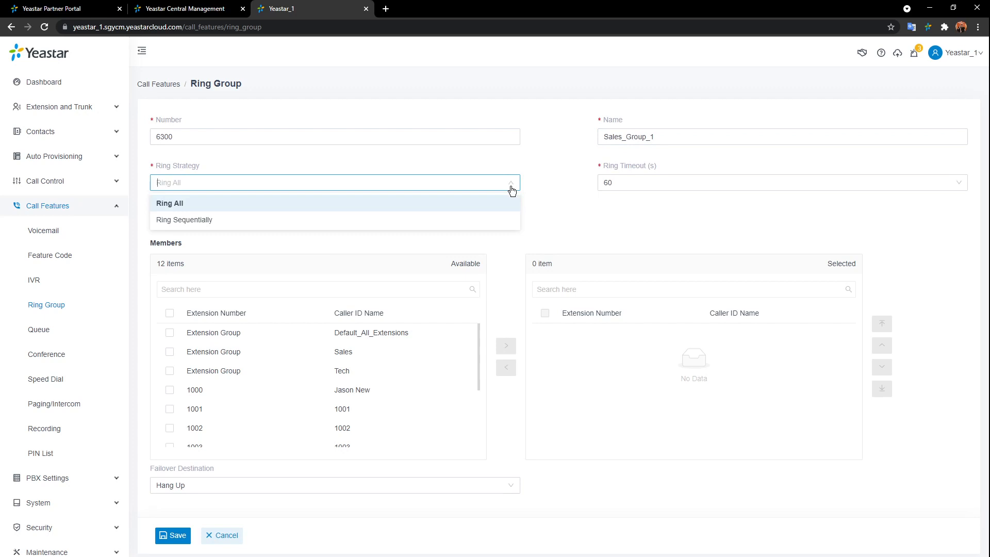
- Set ring strategy to Ring Sequentially and add extensions 1001, 1002 and 1003 as members
{"action": "left_click", "coordinate": [205, 219]}
{"action": "scroll", "coordinate": [323, 377], "scroll_direction": "down", "scroll_amount": 1}
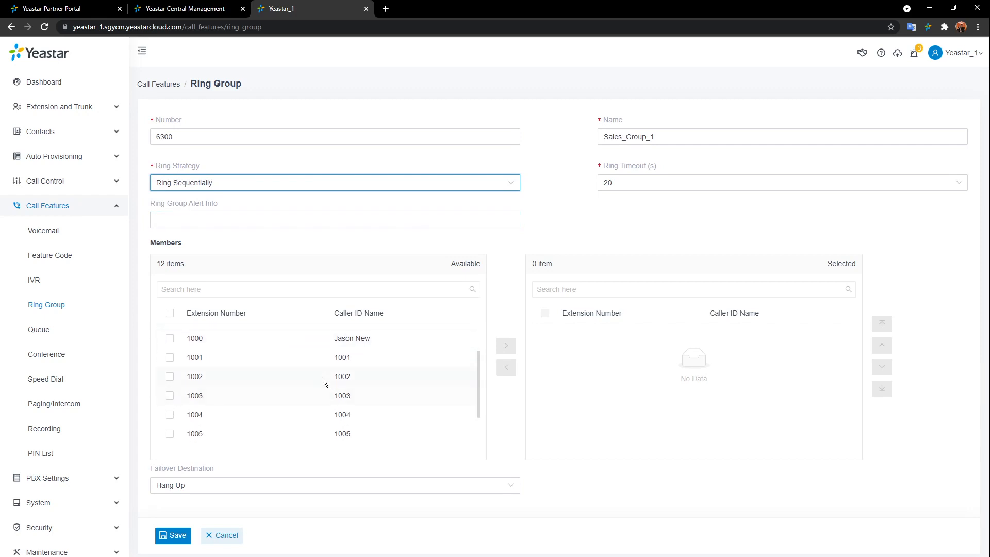
{"action": "double_click", "coordinate": [314, 361]}
{"action": "double_click", "coordinate": [315, 360]}
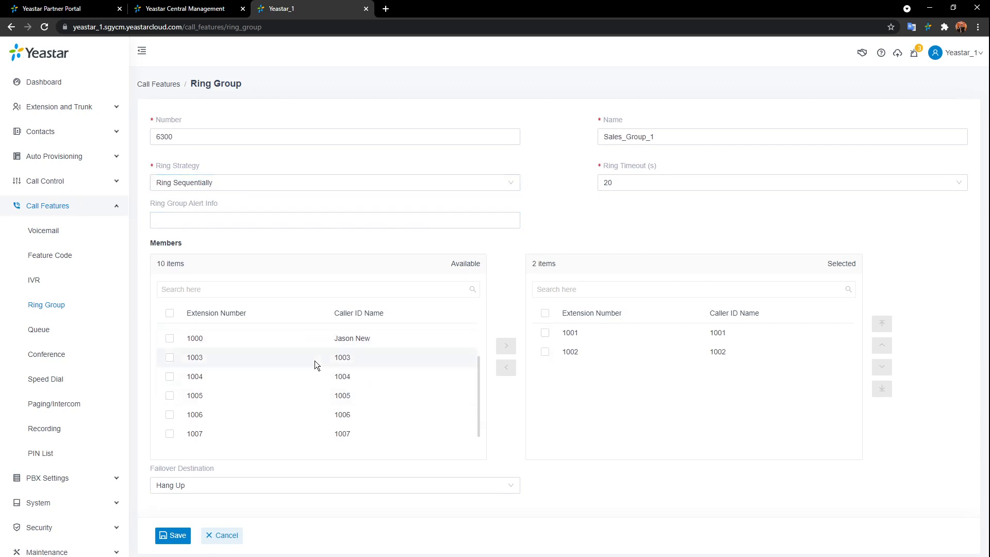
{"action": "double_click", "coordinate": [383, 361]}
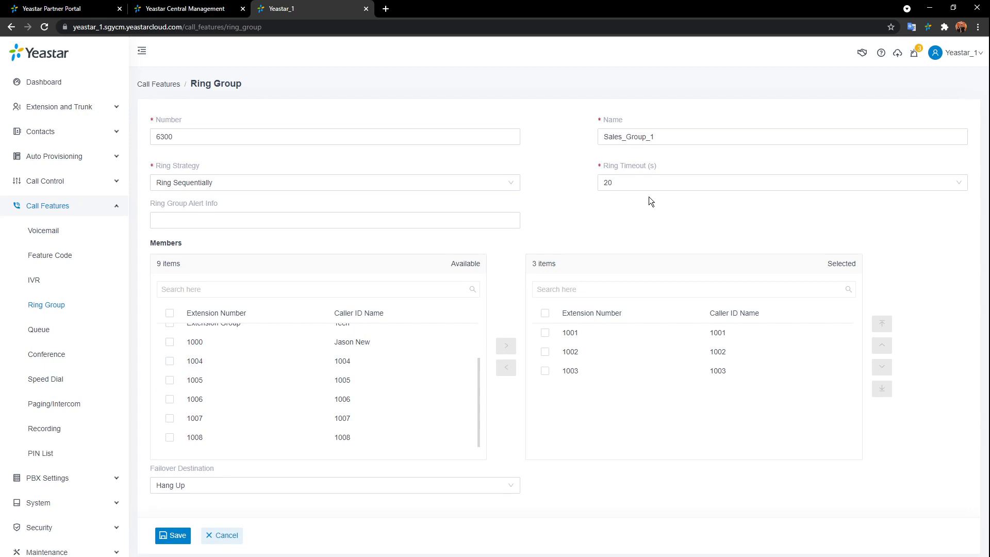
{"action": "left_click", "coordinate": [244, 223]}
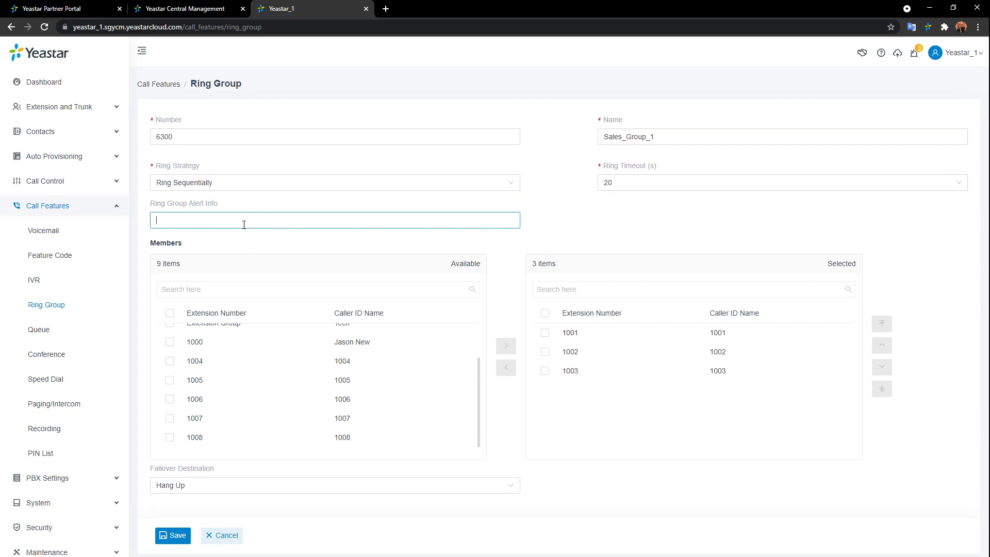
- Set failover to Hang Up, save and apply the ring group, then go to the Queue list
{"action": "left_click", "coordinate": [501, 485]}
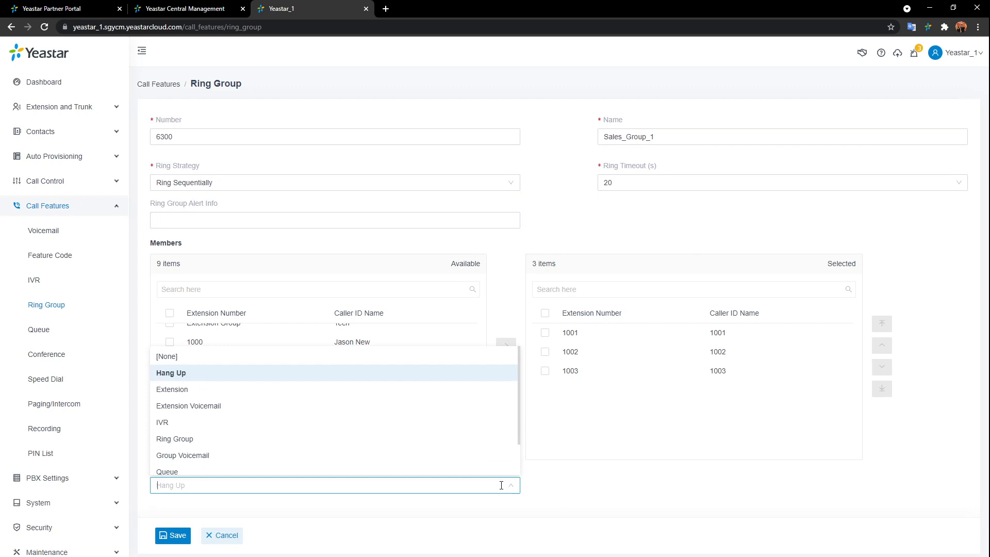
{"action": "scroll", "coordinate": [464, 467], "scroll_direction": "down", "scroll_amount": 2}
{"action": "scroll", "coordinate": [460, 466], "scroll_direction": "up", "scroll_amount": 2}
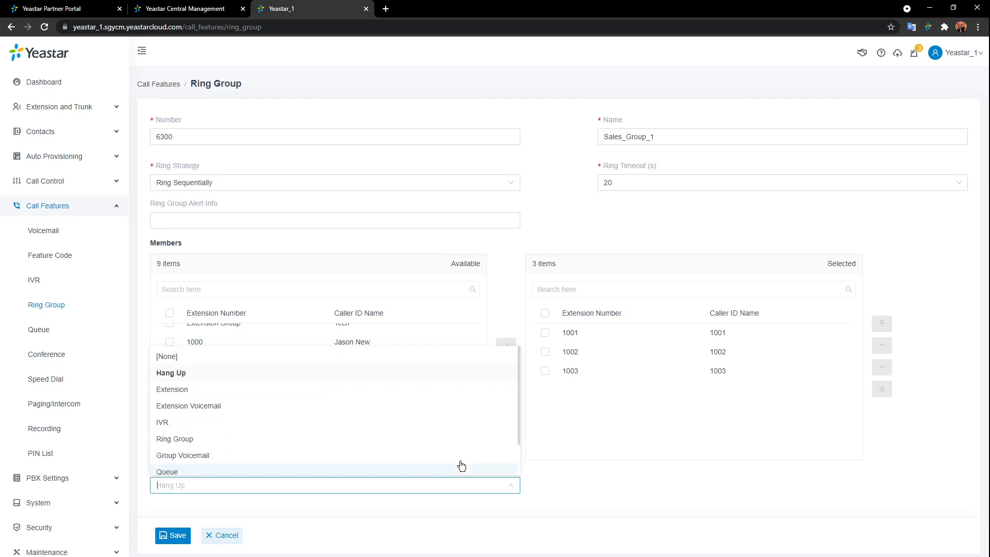
{"action": "left_click", "coordinate": [214, 376]}
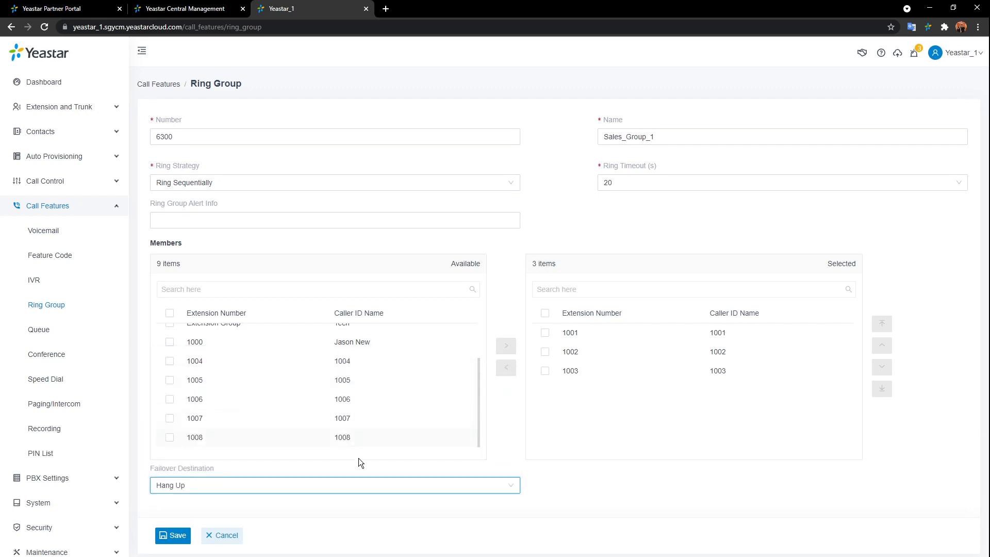
{"action": "left_click", "coordinate": [174, 537]}
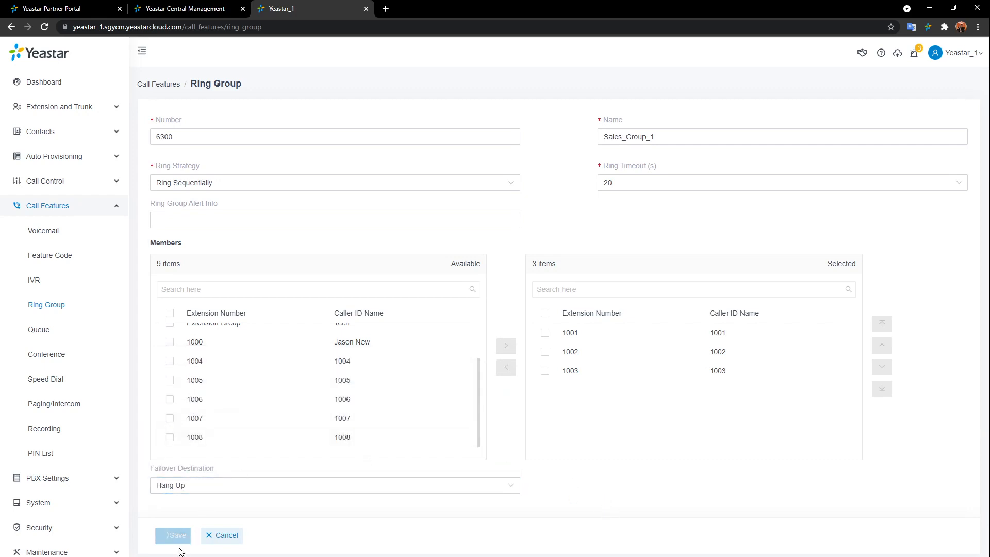
{"action": "left_click", "coordinate": [832, 53]}
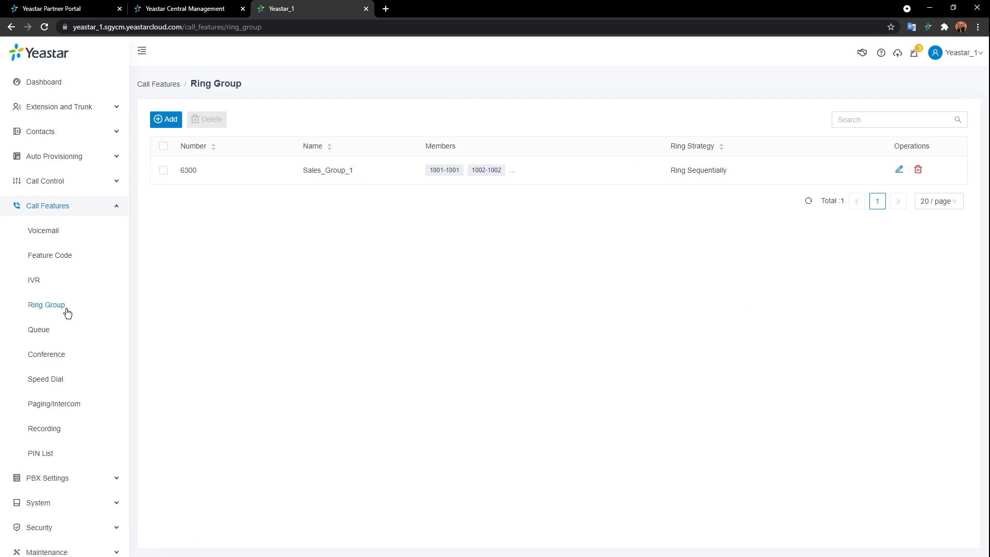
{"action": "left_click", "coordinate": [46, 328]}
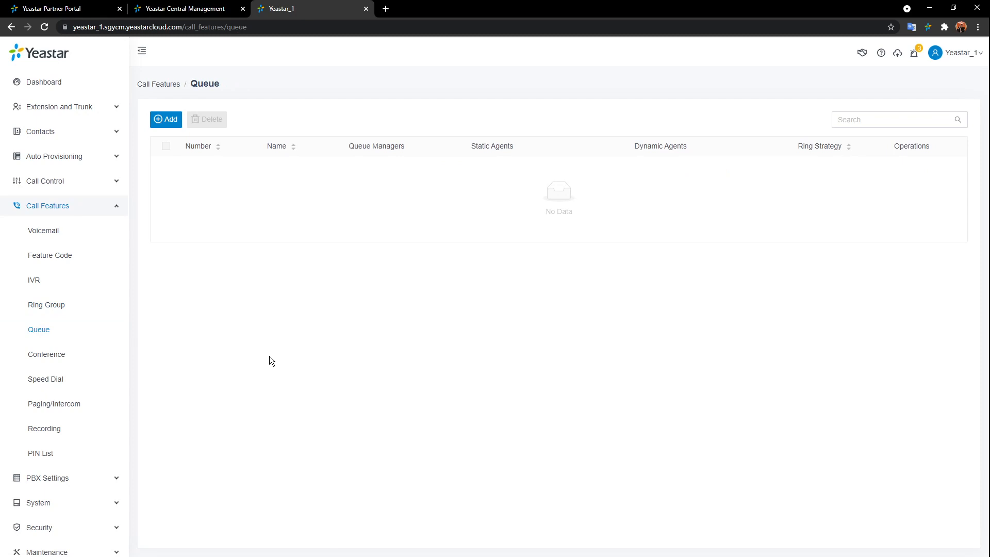
- Add queue 6400 named Sales_Dept and open its ring strategy list
{"action": "left_click", "coordinate": [166, 120]}
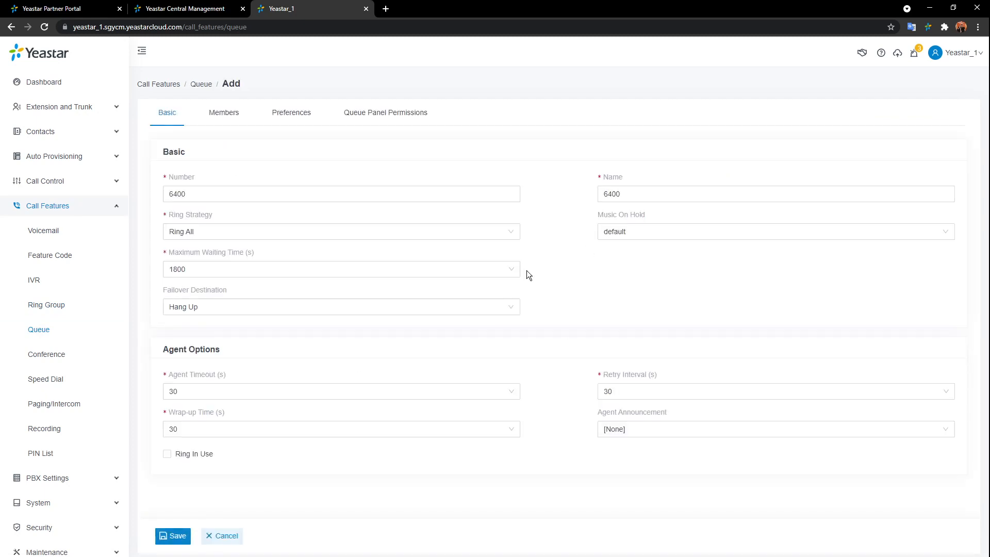
{"action": "left_click_drag", "start_coordinate": [644, 192], "coordinate": [579, 184]}
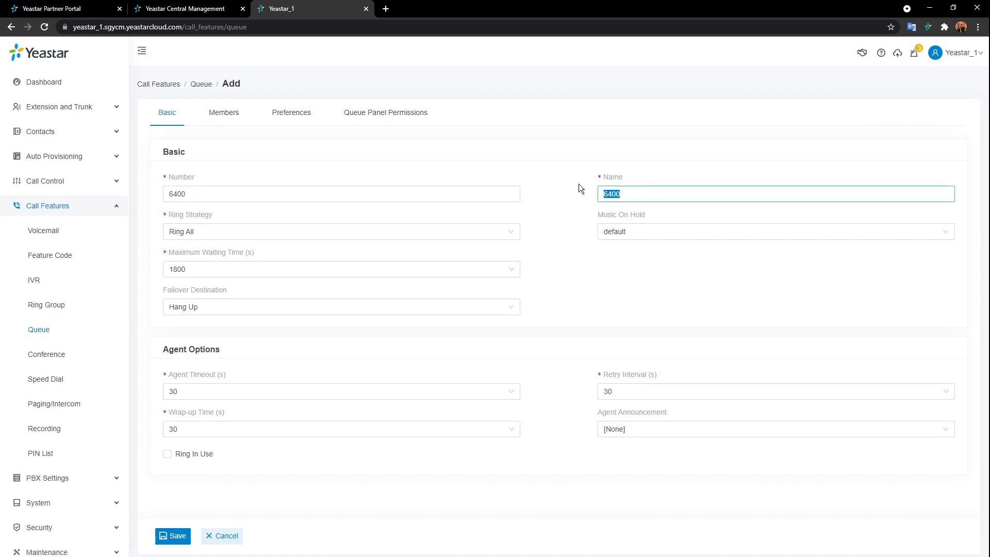
{"action": "type", "text": "Sales"}
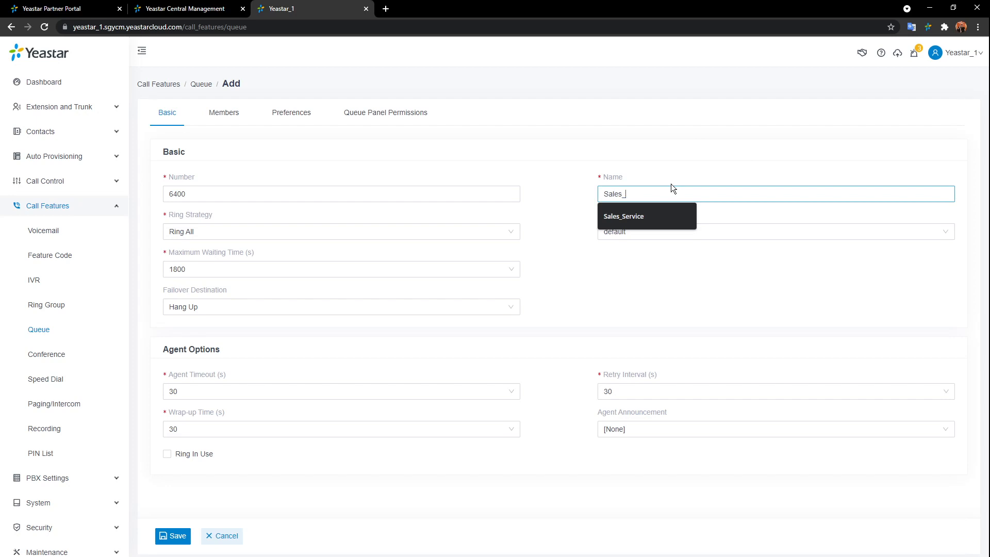
{"action": "type", "text": "_Dept"}
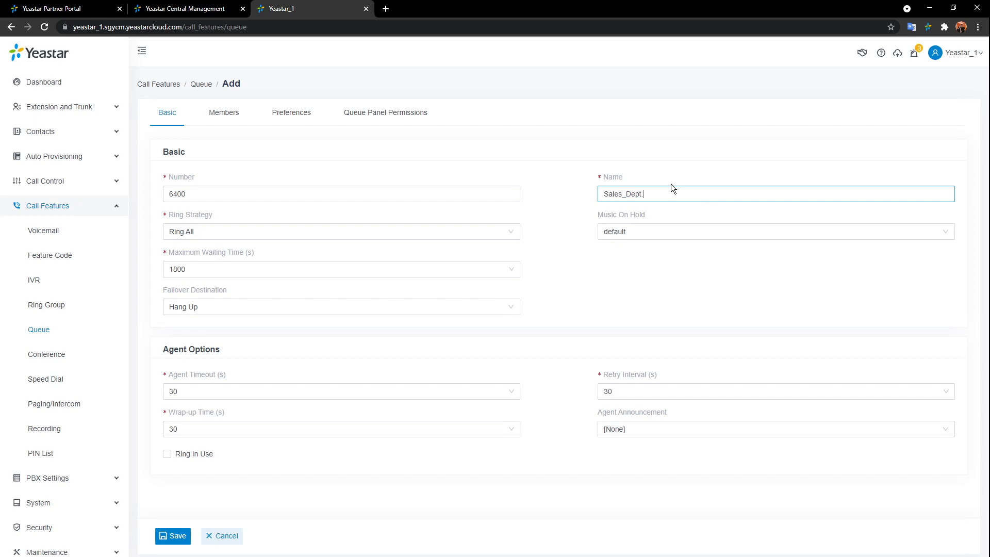
{"action": "left_click", "coordinate": [400, 139]}
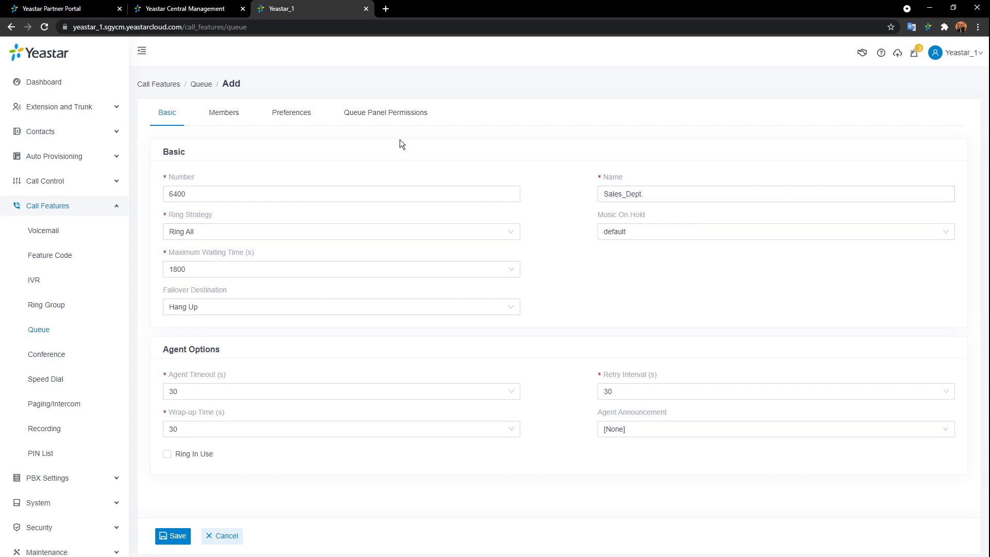
{"action": "left_click", "coordinate": [261, 195]}
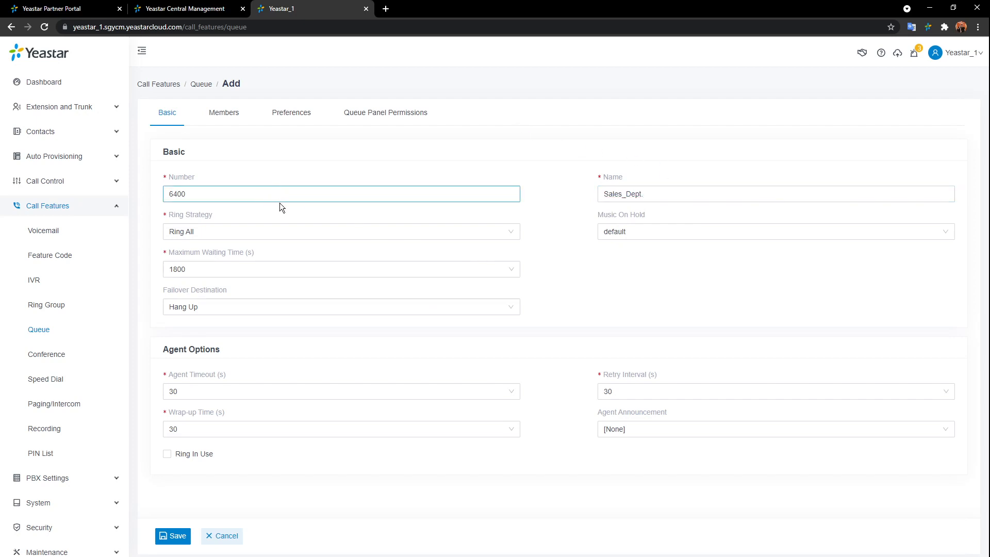
{"action": "left_click", "coordinate": [516, 233]}
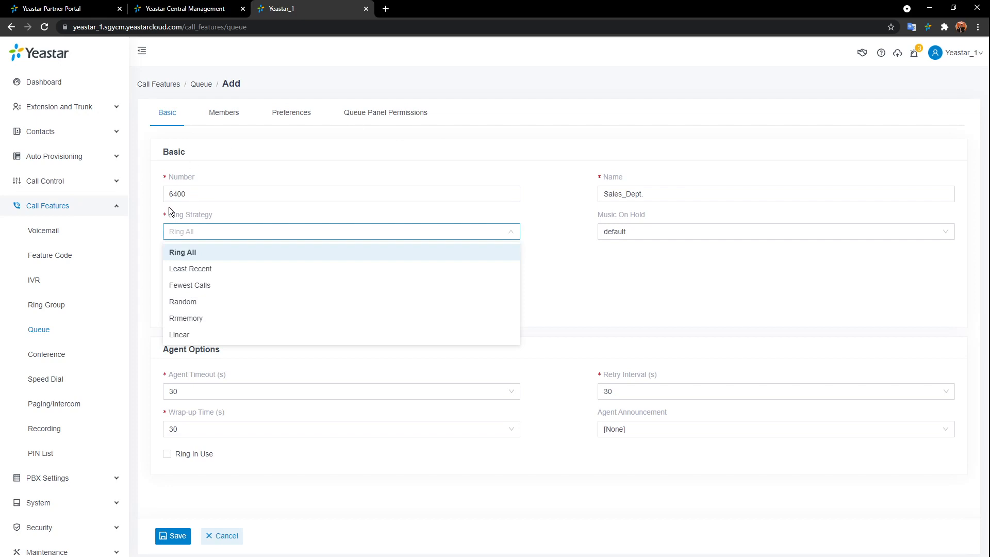
- Choose Rrmemory as queue 6400's ring strategy and bring up the Music On Hold choices
{"action": "mouse_move", "coordinate": [191, 215]}
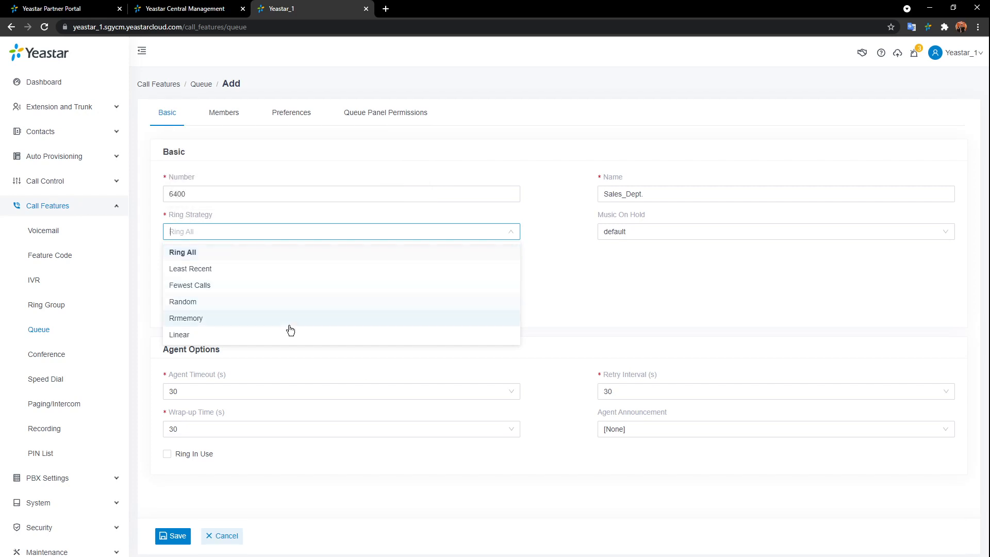
{"action": "left_click", "coordinate": [431, 320]}
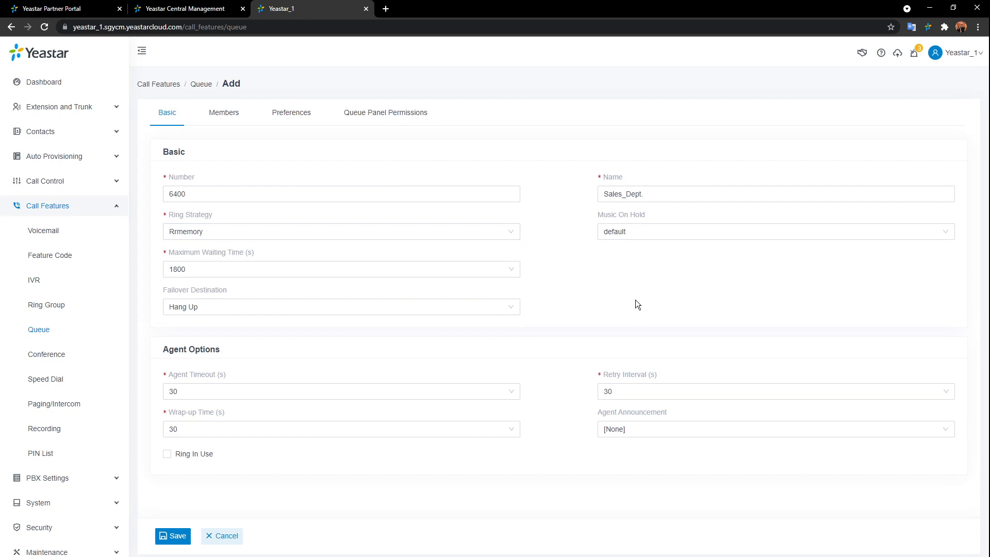
{"action": "left_click", "coordinate": [747, 241]}
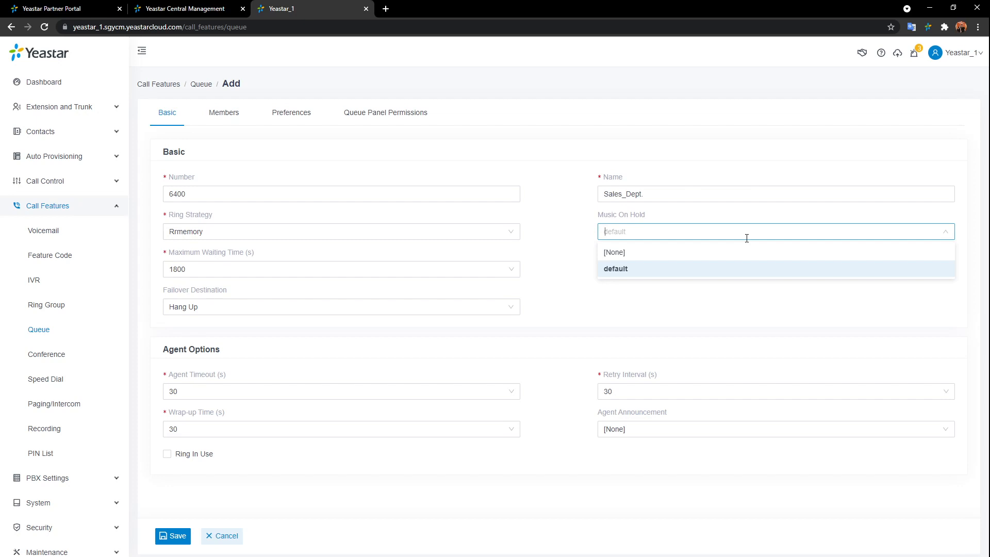
- Set Music On Hold to [None] and failover to group voicemail 6100-Sales
{"action": "left_click", "coordinate": [668, 252]}
{"action": "left_click", "coordinate": [634, 261]}
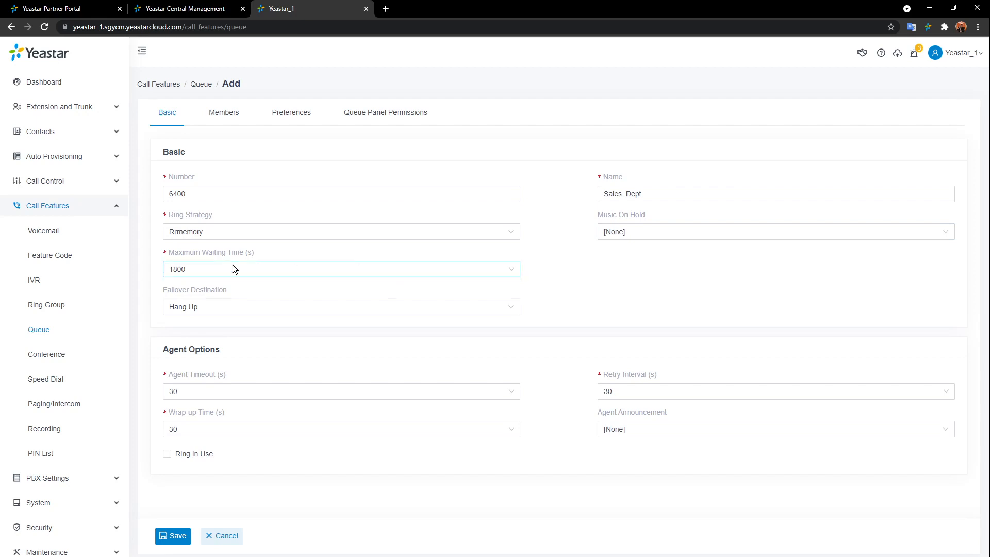
{"action": "left_click", "coordinate": [366, 308]}
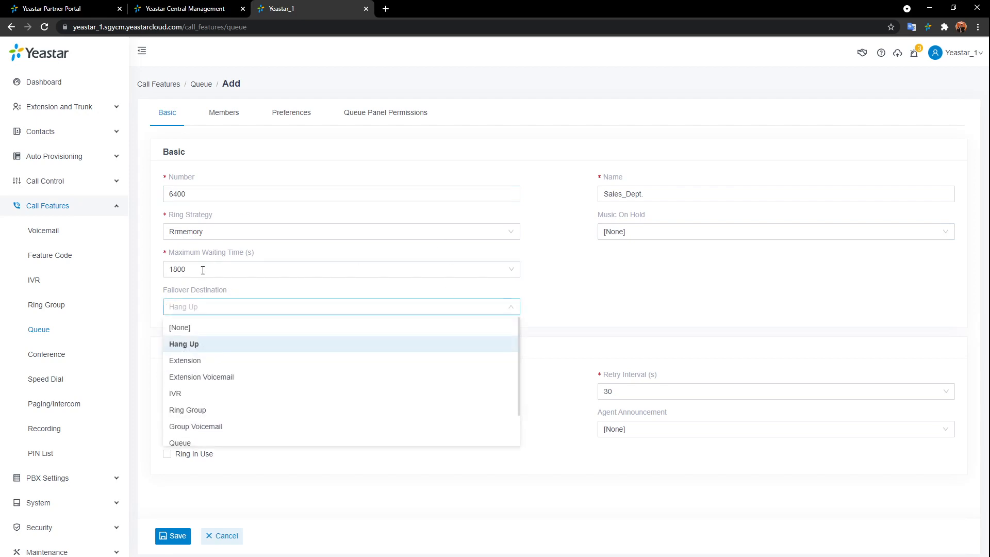
{"action": "left_click", "coordinate": [195, 427]}
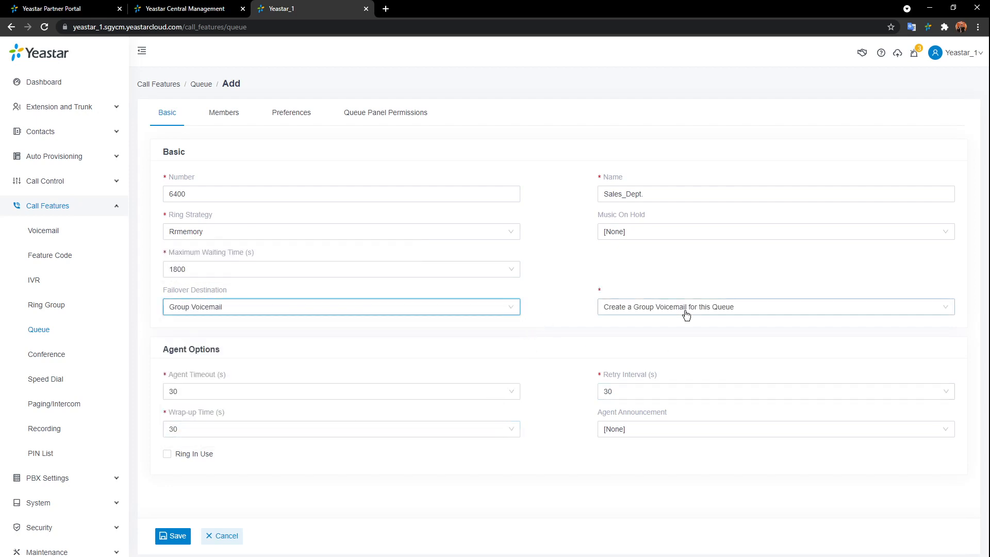
{"action": "left_click", "coordinate": [654, 311]}
{"action": "left_click", "coordinate": [629, 344]}
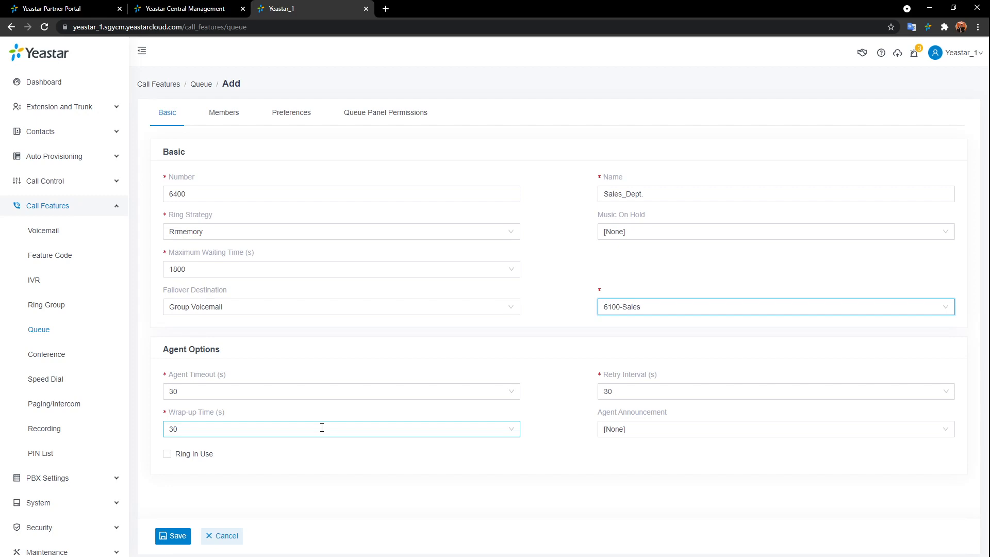
- Keep Agent Announcement at [None], toggle Ring In Use, and open the Members tab
{"action": "left_click", "coordinate": [714, 427]}
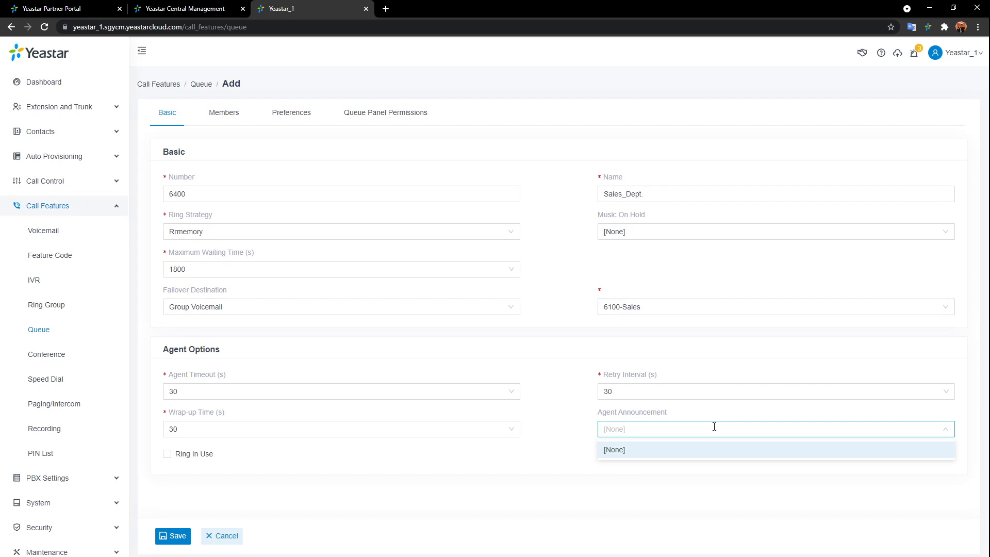
{"action": "left_click", "coordinate": [584, 422]}
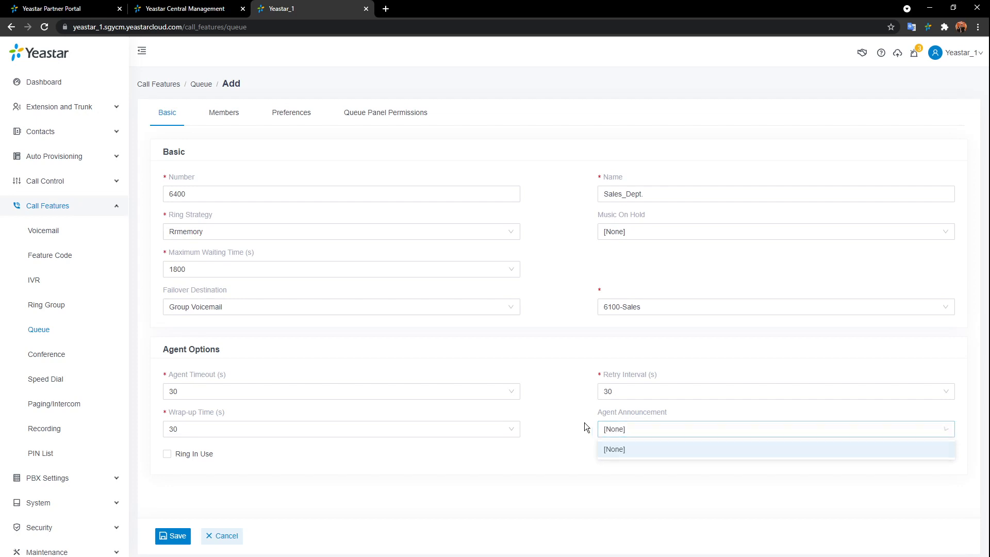
{"action": "left_click", "coordinate": [166, 457]}
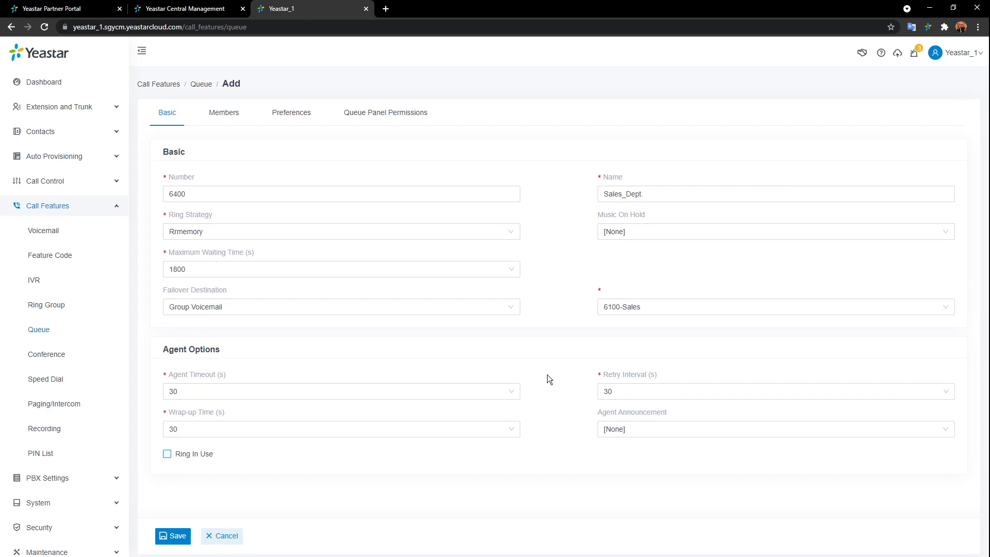
{"action": "left_click", "coordinate": [242, 114]}
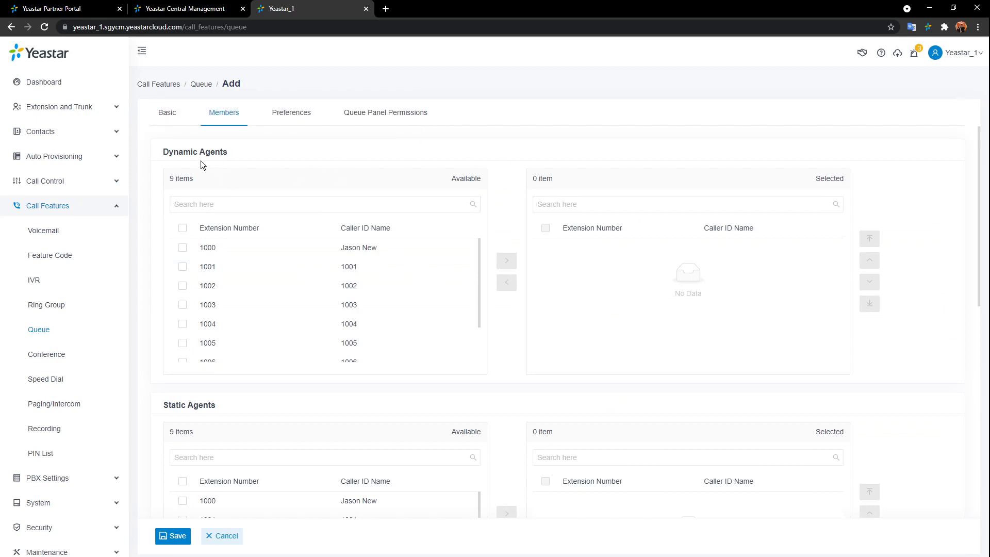
- In queue 6400 members, add dynamic agents 1003, 1004, static agents 1001, 1002, 1005, and manager 1000
{"action": "double_click", "coordinate": [391, 295]}
{"action": "double_click", "coordinate": [391, 296]}
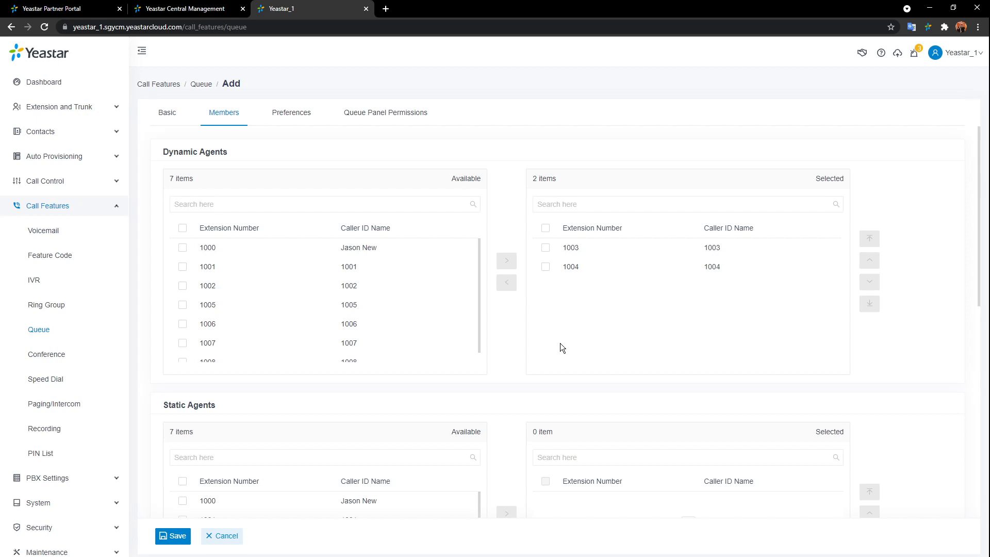
{"action": "scroll", "coordinate": [541, 317], "scroll_direction": "down", "scroll_amount": 4}
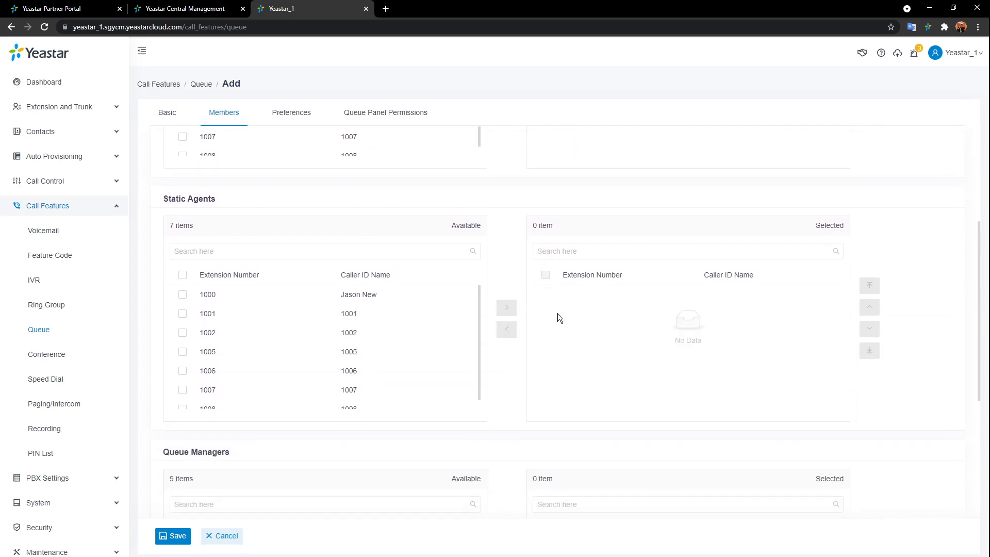
{"action": "double_click", "coordinate": [427, 316]}
{"action": "double_click", "coordinate": [427, 315]}
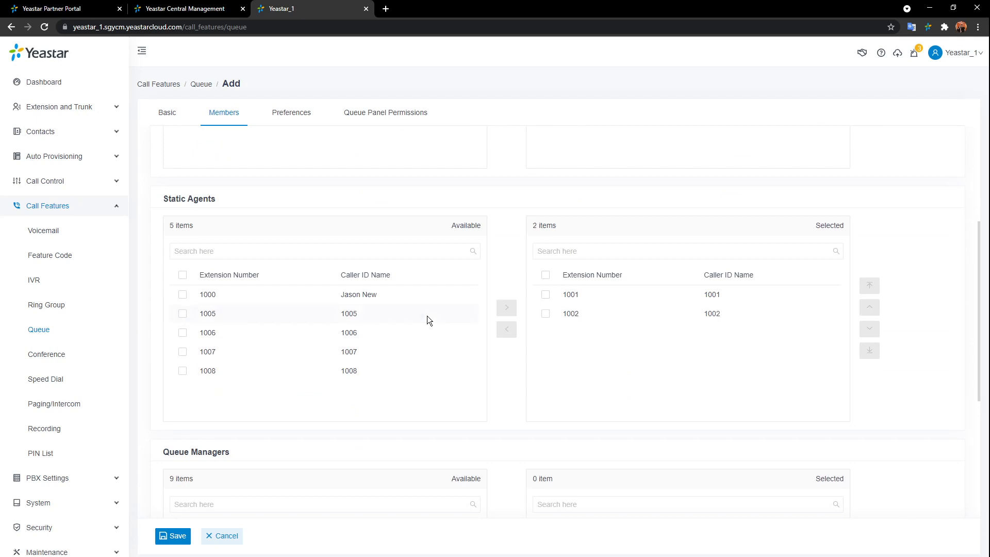
{"action": "double_click", "coordinate": [426, 316]}
{"action": "scroll", "coordinate": [517, 383], "scroll_direction": "down", "scroll_amount": 4}
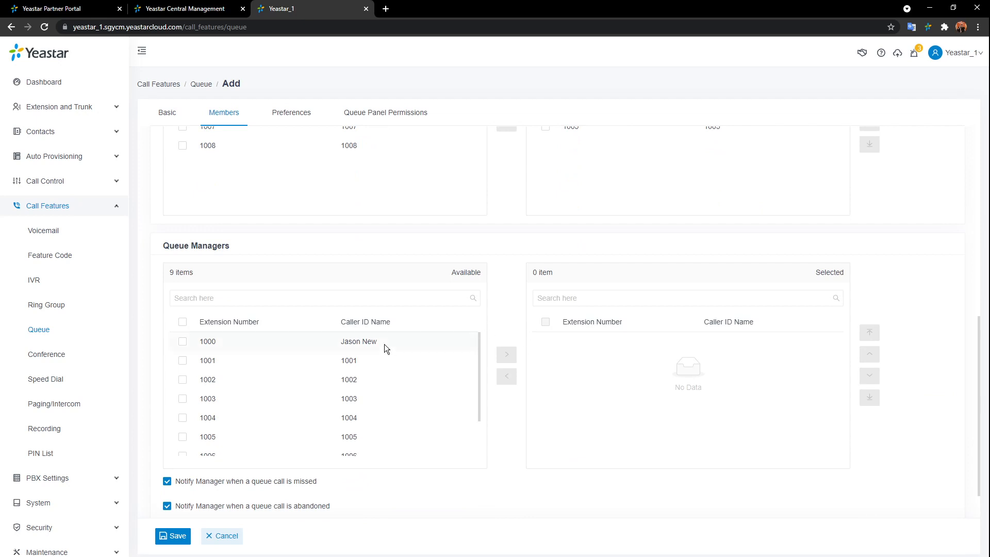
{"action": "double_click", "coordinate": [399, 342]}
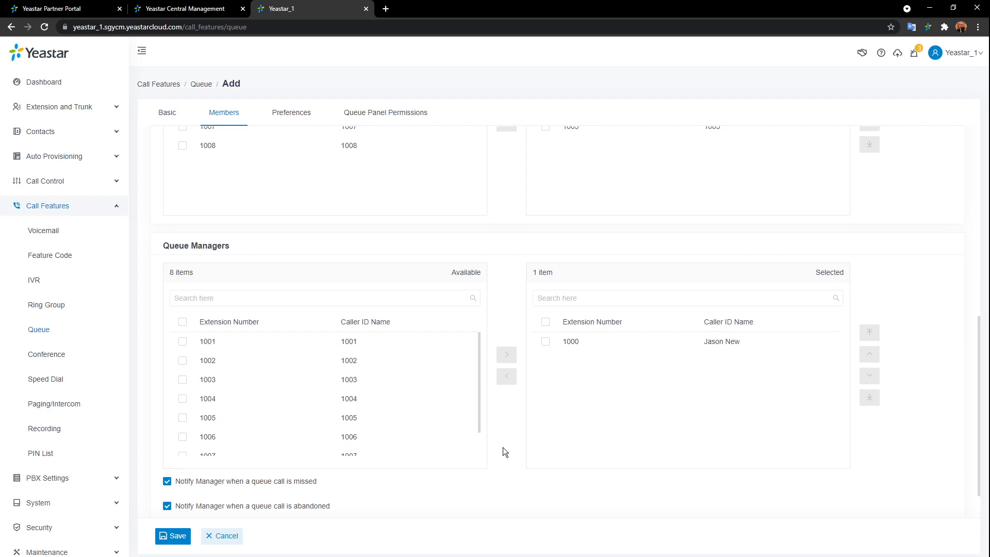
{"action": "scroll", "coordinate": [503, 412], "scroll_direction": "down", "scroll_amount": 1}
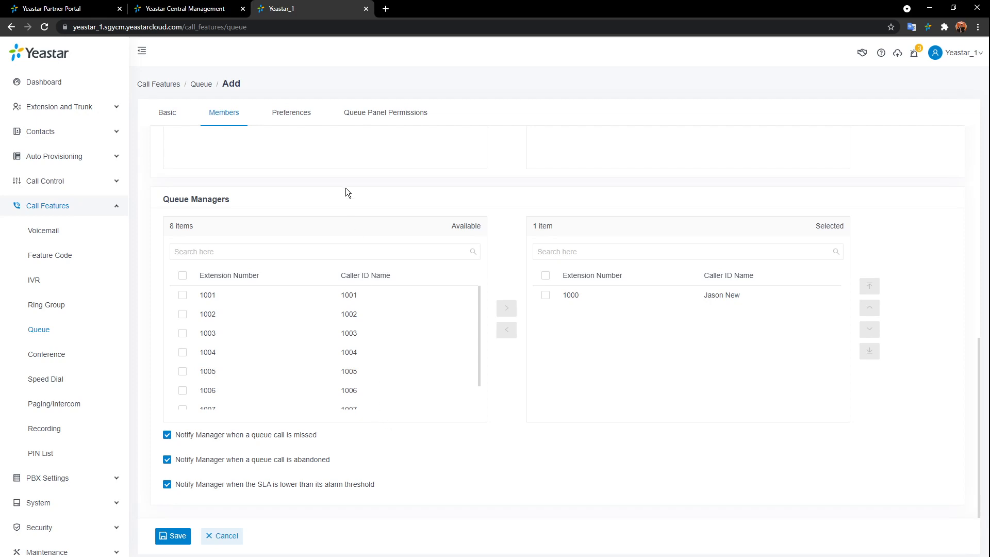
{"action": "left_click", "coordinate": [302, 120]}
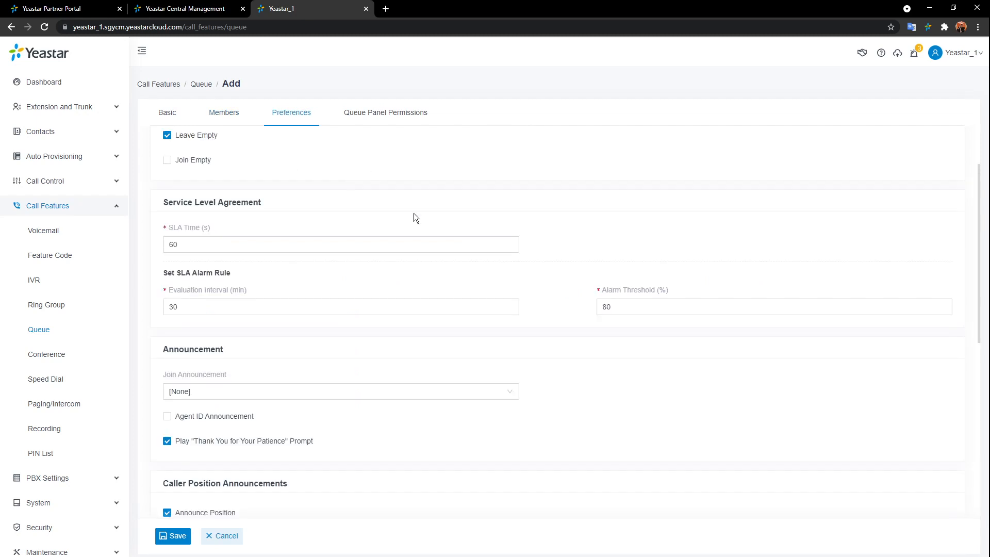
{"action": "scroll", "coordinate": [591, 262], "scroll_direction": "up", "scroll_amount": 2}
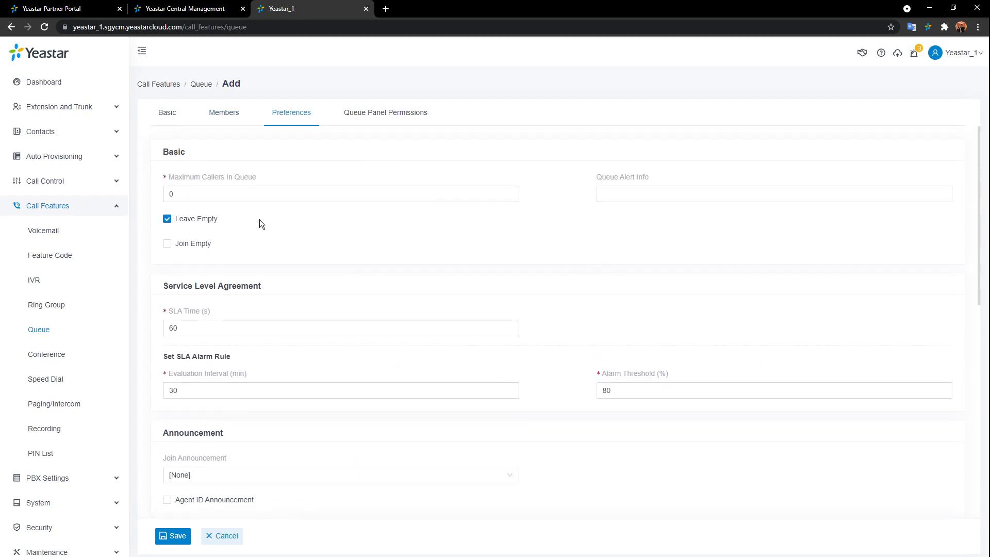
{"action": "left_click", "coordinate": [209, 194]}
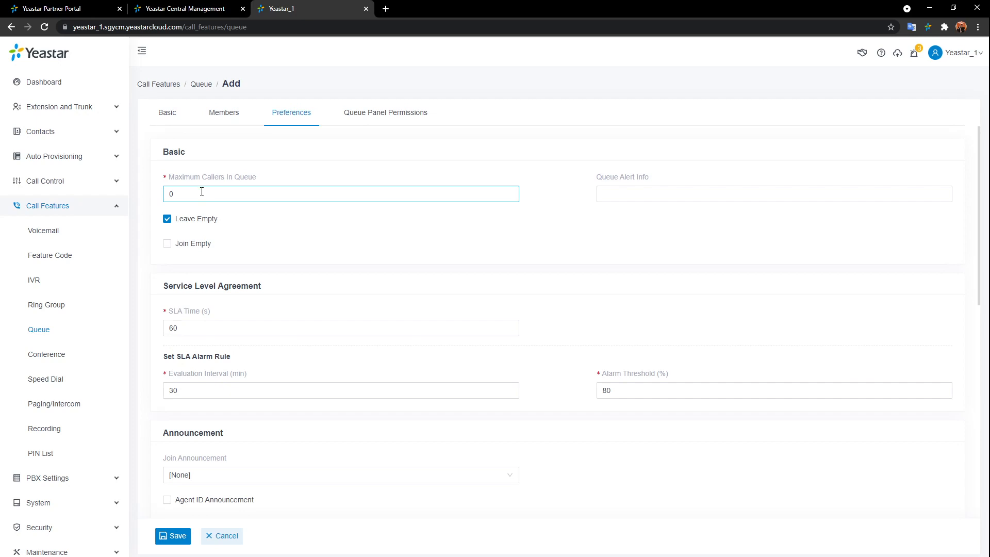
{"action": "left_click", "coordinate": [668, 199]}
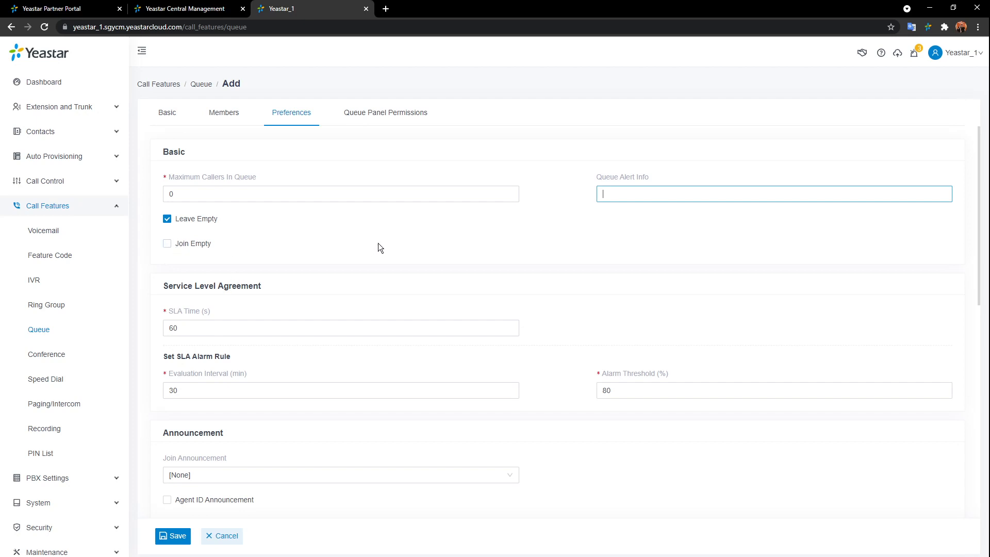
{"action": "scroll", "coordinate": [377, 247], "scroll_direction": "down", "scroll_amount": 3}
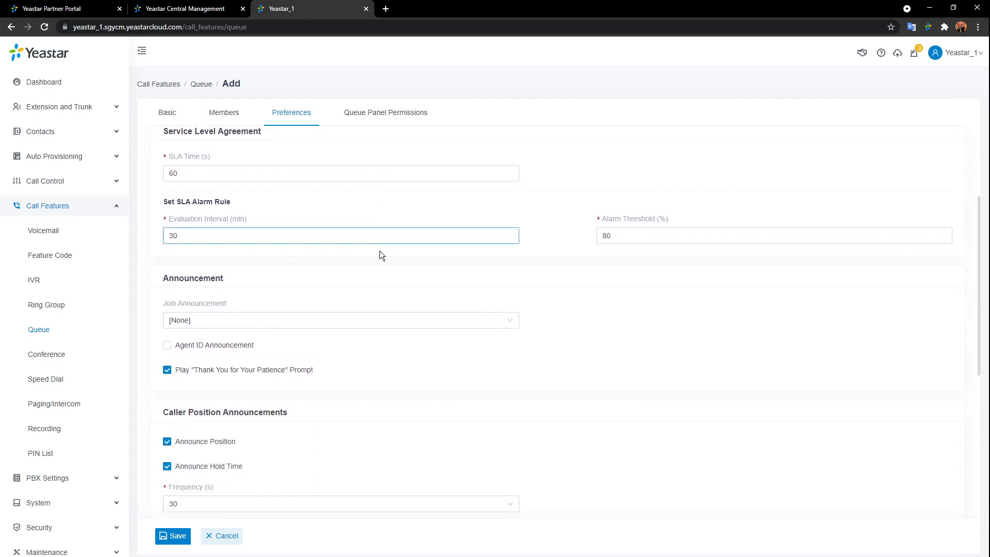
{"action": "scroll", "coordinate": [270, 168], "scroll_direction": "up", "scroll_amount": 1}
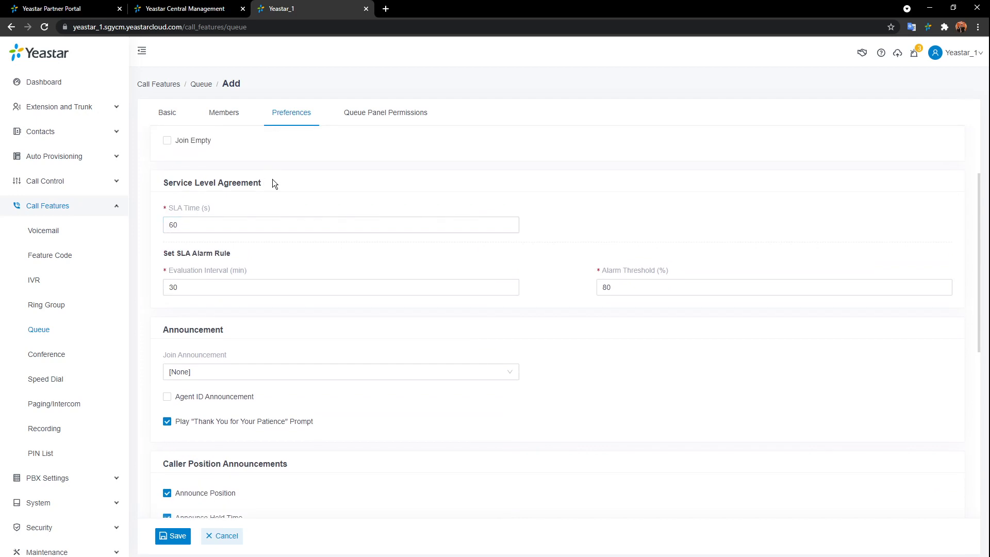
{"action": "scroll", "coordinate": [276, 179], "scroll_direction": "down", "scroll_amount": 1}
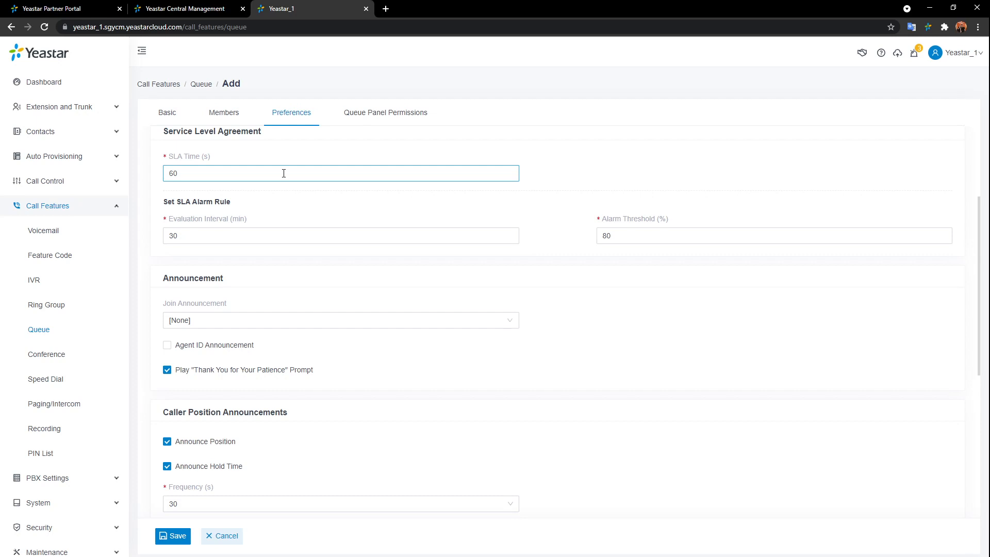
{"action": "scroll", "coordinate": [477, 305], "scroll_direction": "down", "scroll_amount": 2}
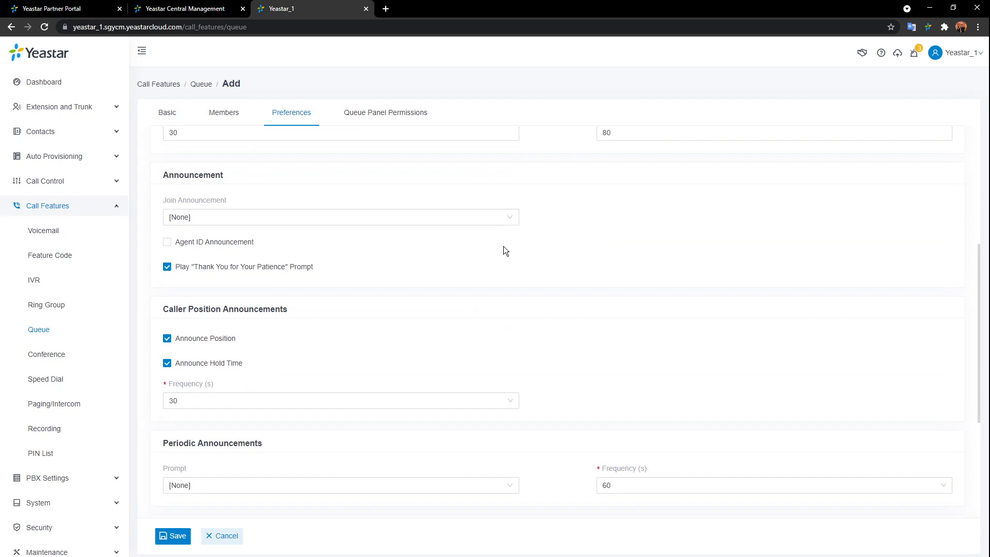
{"action": "left_click", "coordinate": [511, 218]}
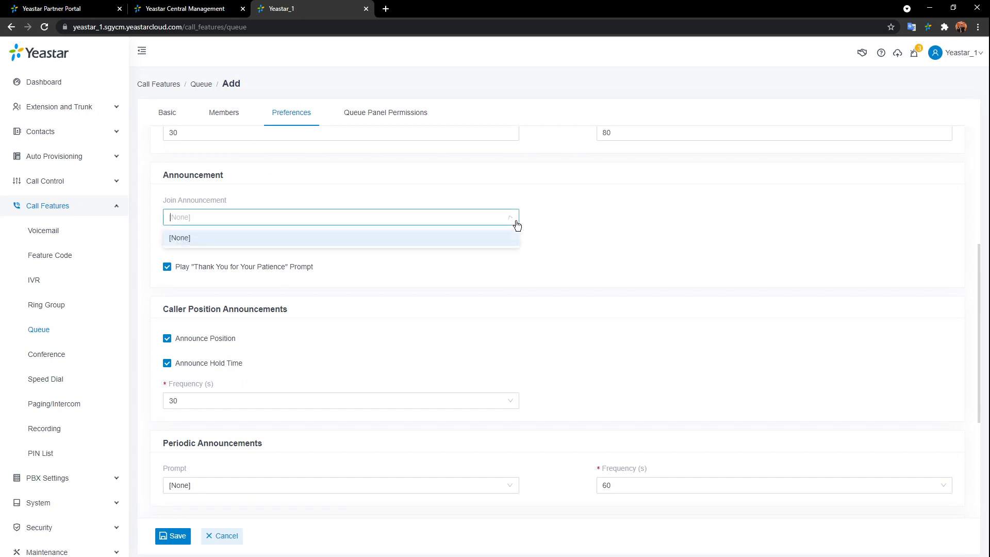
{"action": "left_click", "coordinate": [587, 247]}
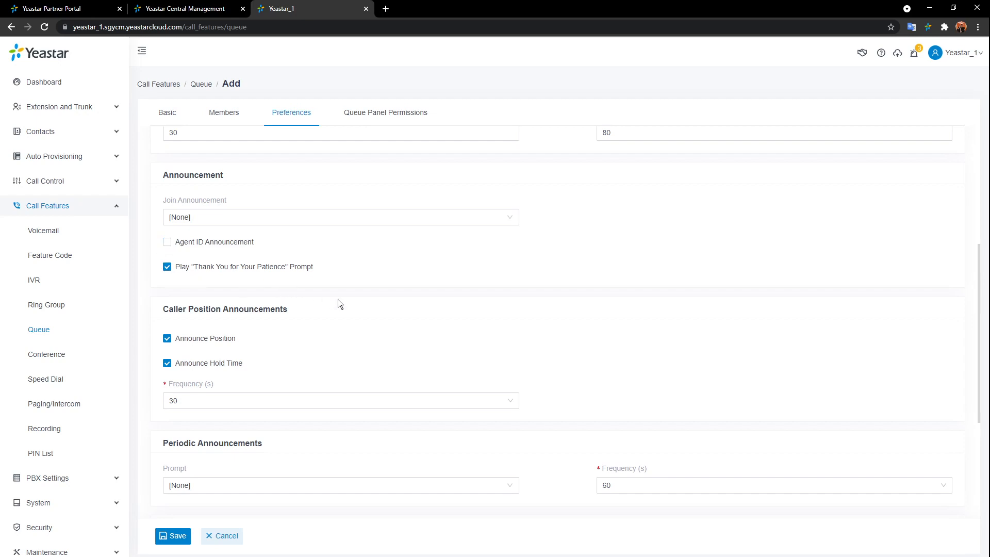
{"action": "scroll", "coordinate": [338, 299], "scroll_direction": "down", "scroll_amount": 2}
{"action": "scroll", "coordinate": [320, 255], "scroll_direction": "down", "scroll_amount": 1}
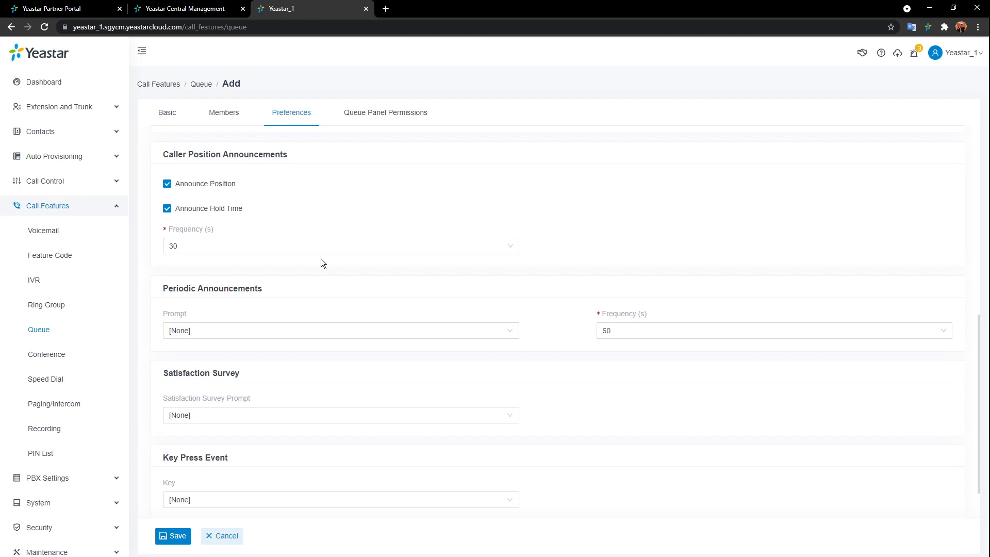
{"action": "scroll", "coordinate": [332, 265], "scroll_direction": "down", "scroll_amount": 1}
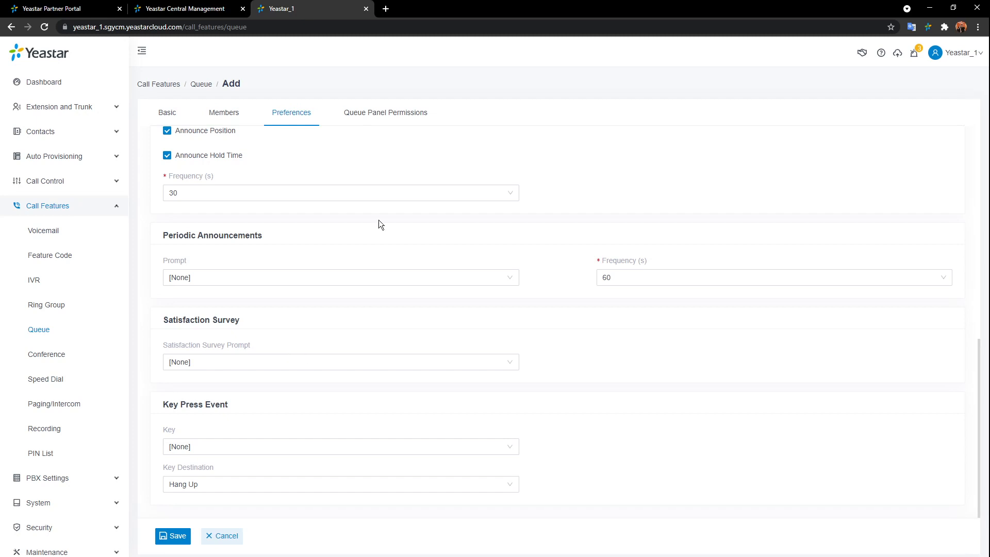
- Show queue 6400's Queue Panel Permissions, with all six manager and three agent permissions ticked
{"action": "left_click", "coordinate": [372, 119]}
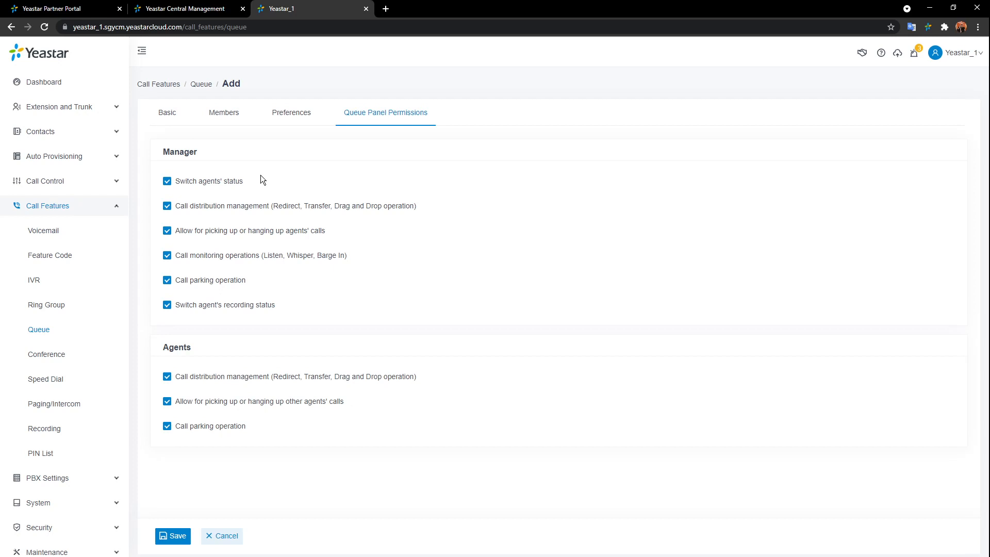
- Save the new queue 6400 Sales_Dept
{"action": "left_click", "coordinate": [174, 535]}
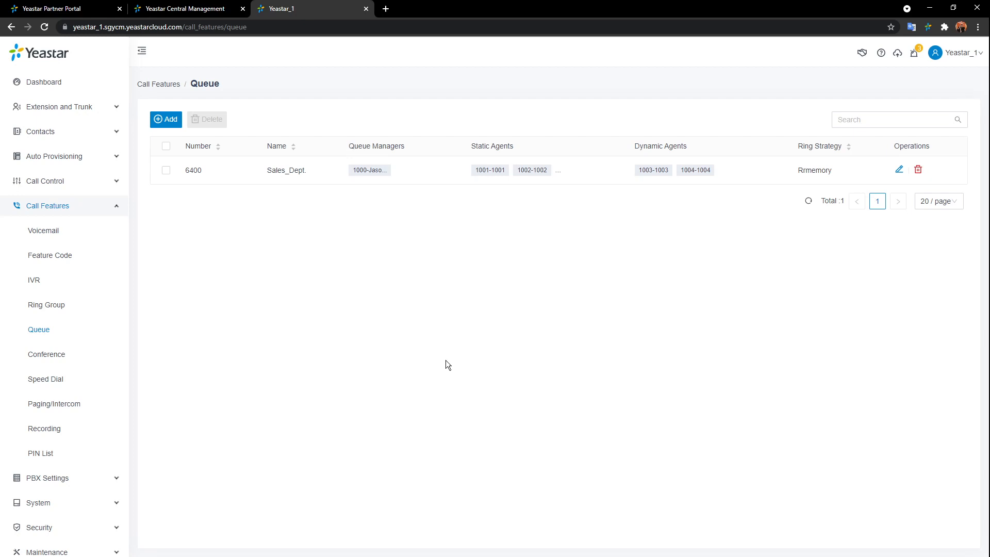
- Go to the empty Conference list under Call Features
{"action": "left_click", "coordinate": [58, 354]}
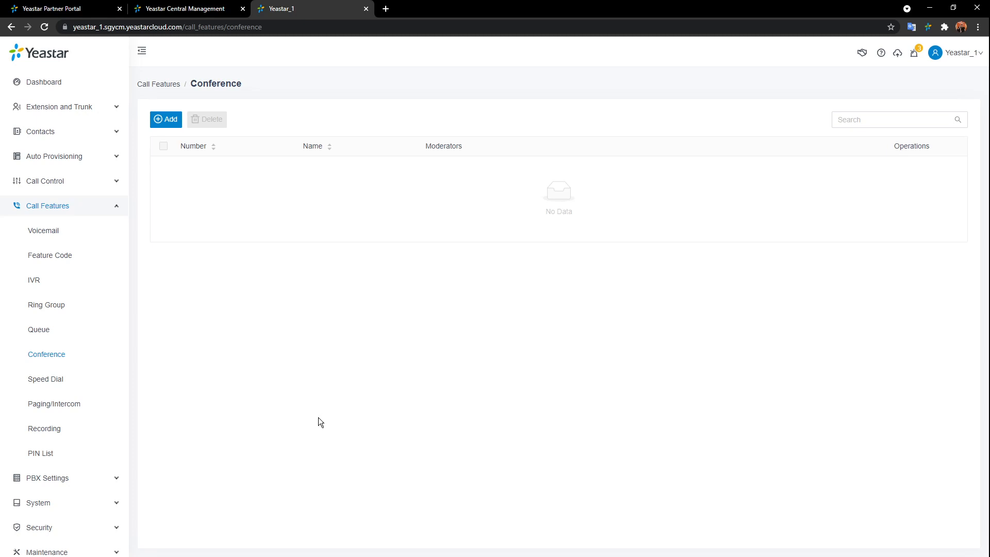
- Add and save conference room 6500 named 6500, with no passwords and the Default voice prompt
{"action": "left_click", "coordinate": [166, 120]}
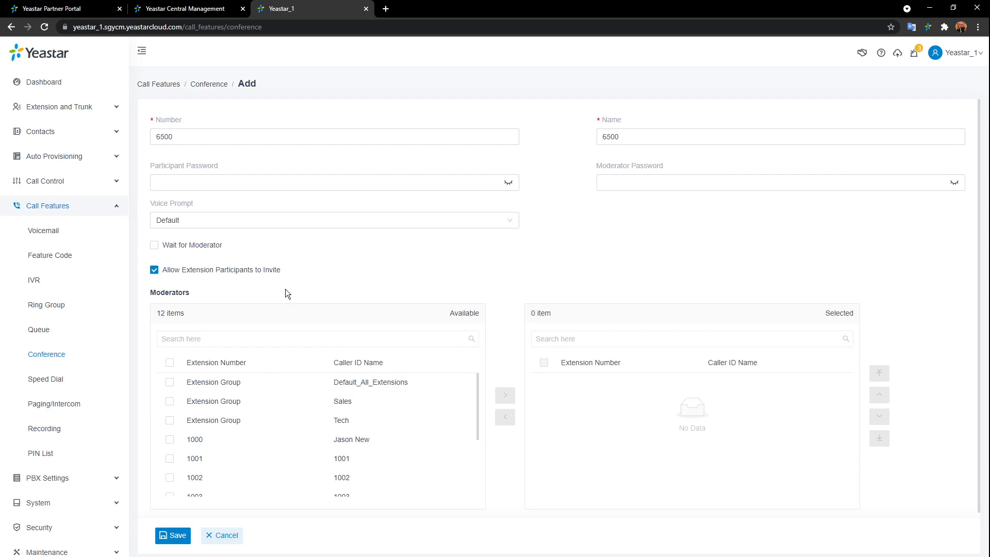
{"action": "left_click", "coordinate": [290, 137]}
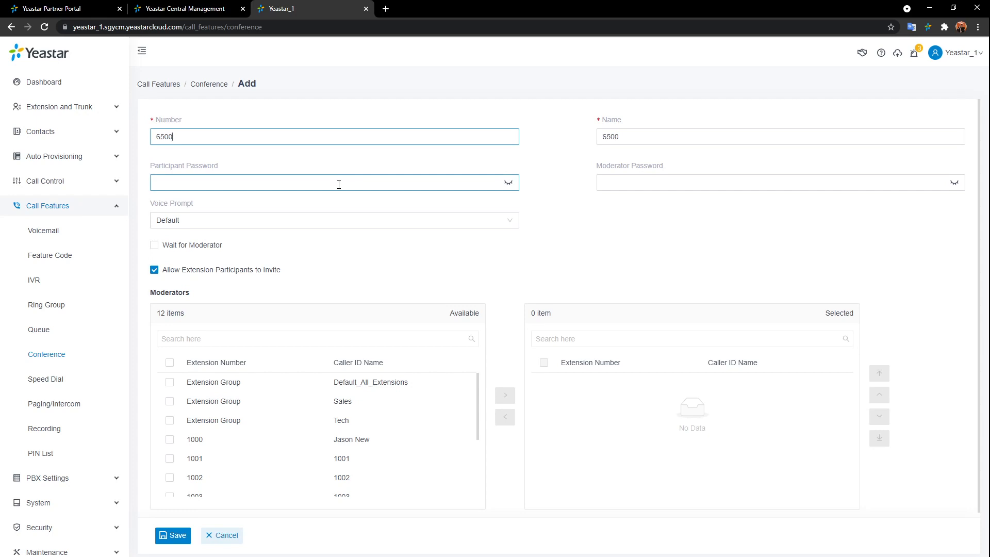
{"action": "left_click", "coordinate": [682, 135]}
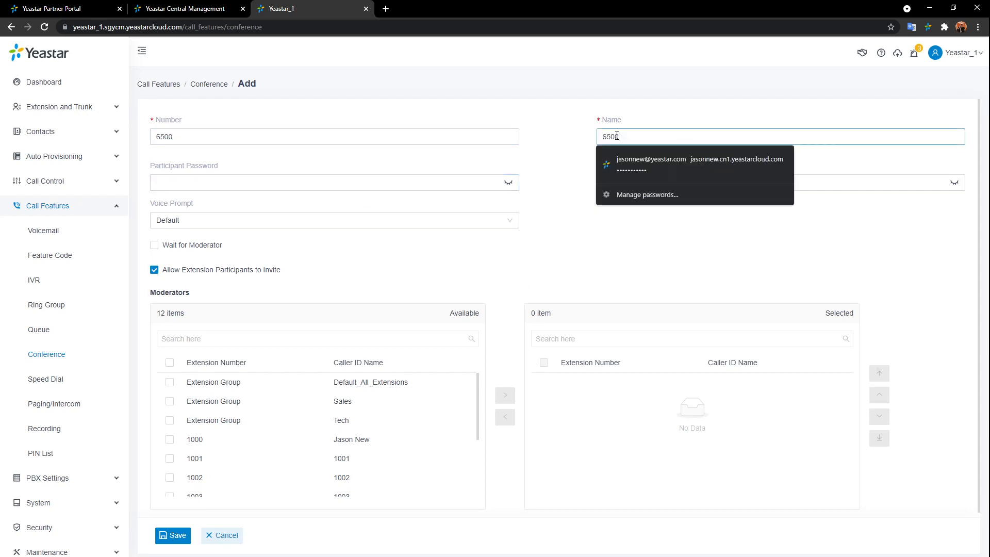
{"action": "left_click", "coordinate": [577, 140]}
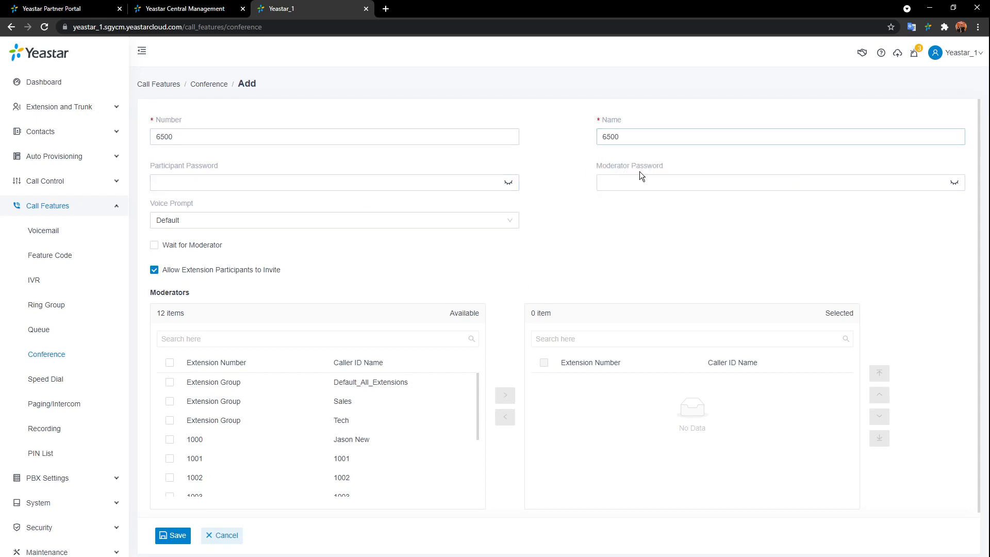
{"action": "left_click", "coordinate": [369, 183]}
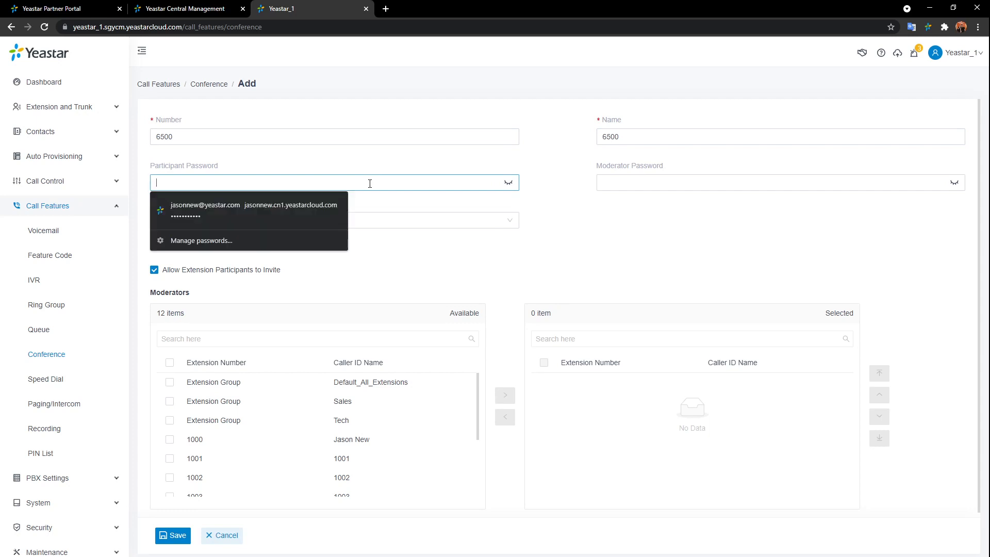
{"action": "left_click", "coordinate": [392, 169]}
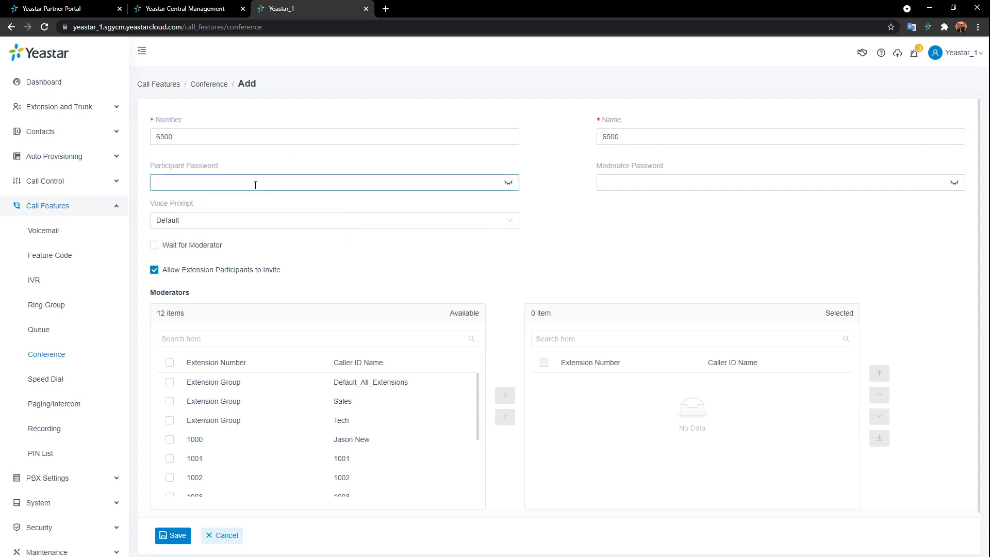
{"action": "left_click", "coordinate": [654, 186]}
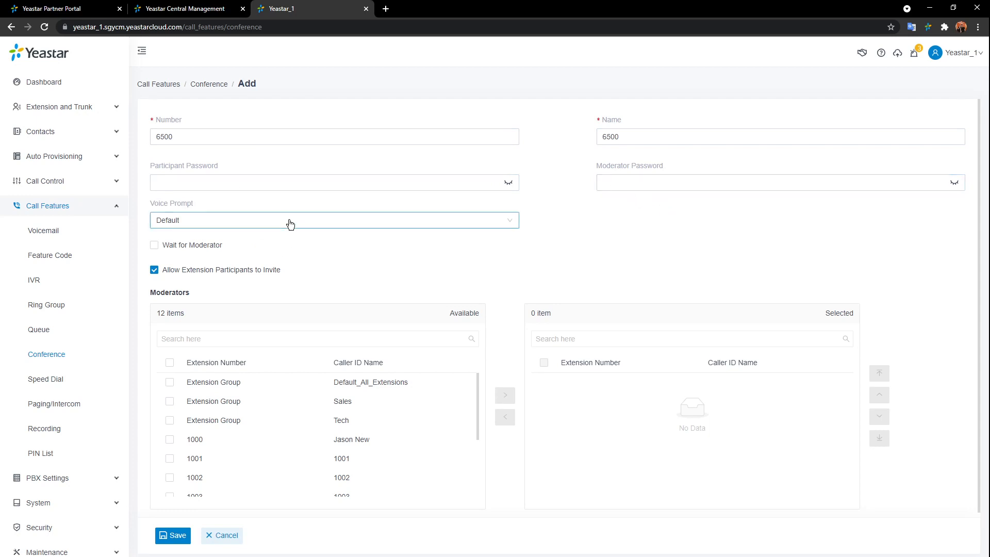
{"action": "left_click", "coordinate": [515, 225]}
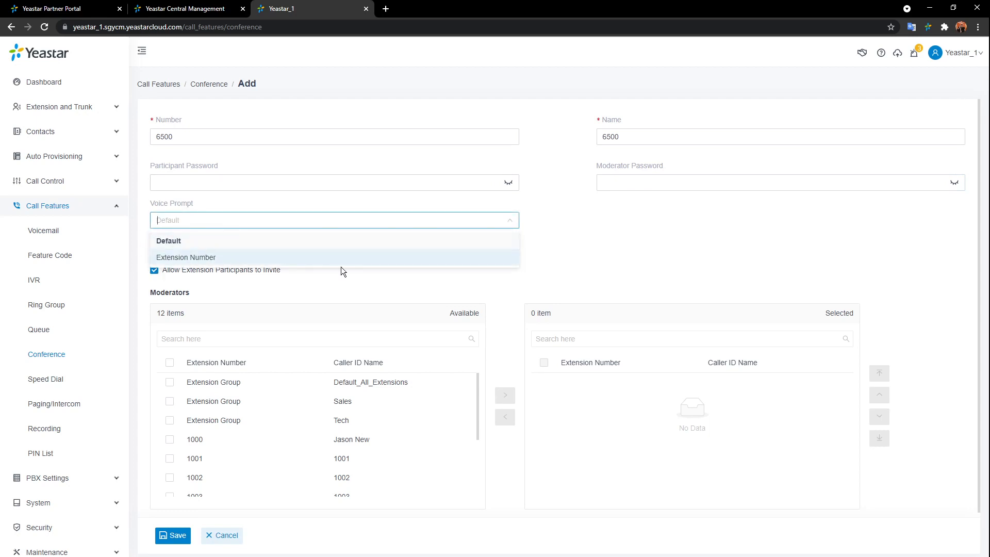
{"action": "left_click", "coordinate": [587, 263]}
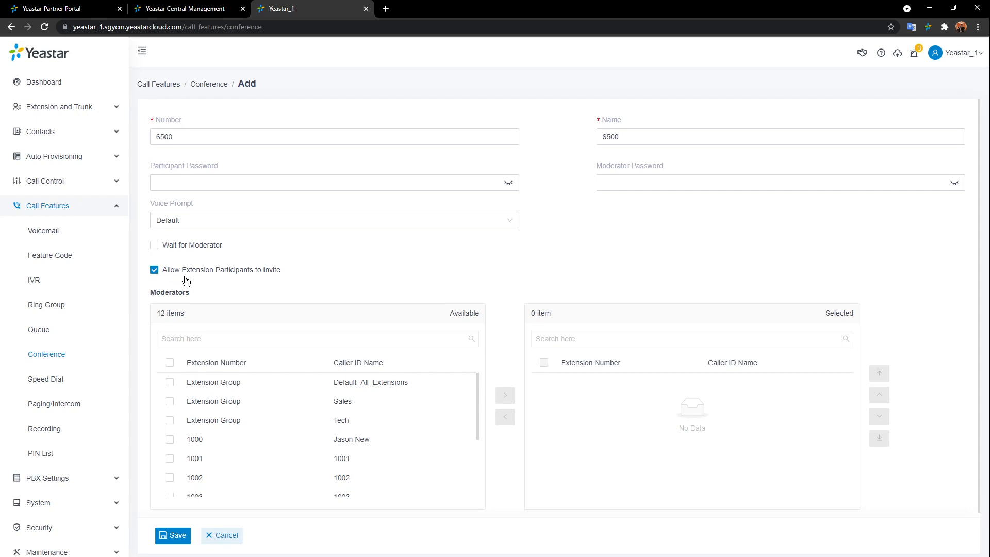
{"action": "scroll", "coordinate": [499, 284], "scroll_direction": "down", "scroll_amount": 1}
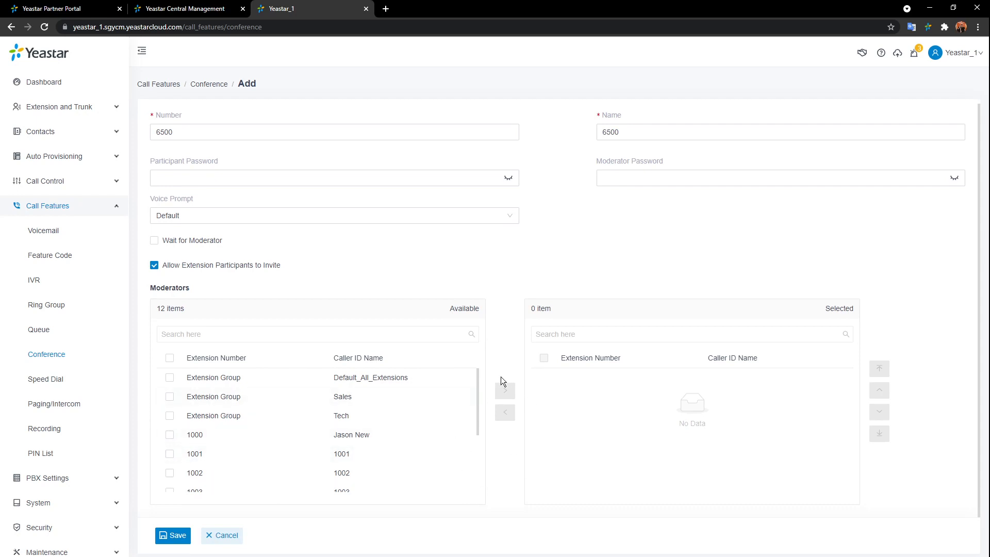
{"action": "left_click", "coordinate": [169, 535]}
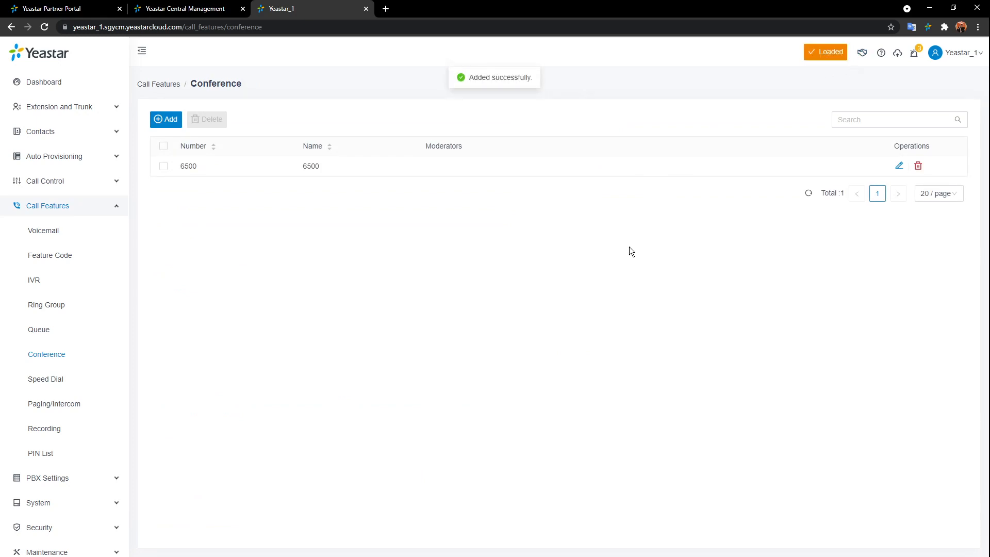
- Go to the Speed Dial page and start a new Add Speed Dial entry
{"action": "left_click", "coordinate": [44, 382]}
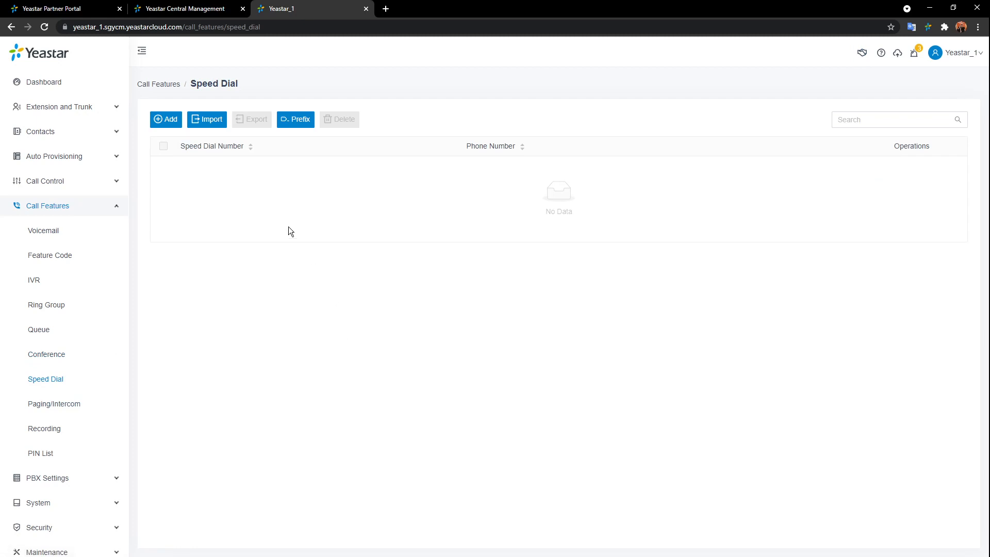
{"action": "left_click", "coordinate": [166, 120]}
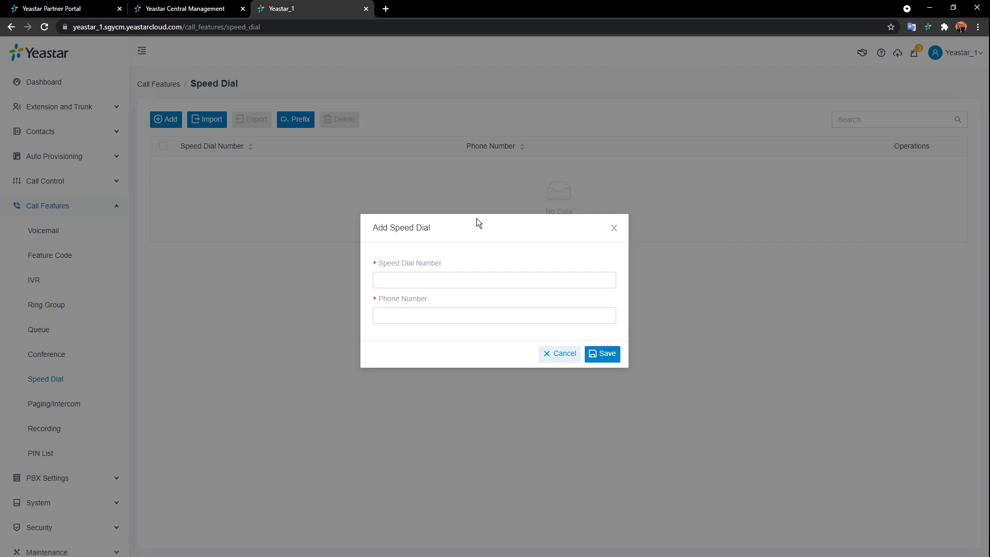
- Pick speed dial number 1 and enter a phone number, replacing the first entry 1000
{"action": "left_click", "coordinate": [474, 279]}
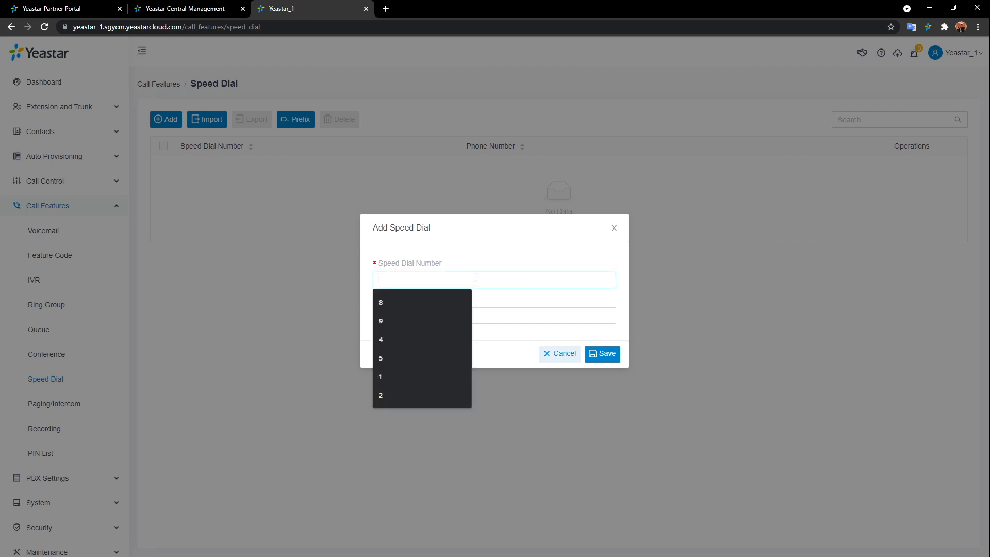
{"action": "left_click", "coordinate": [380, 377]}
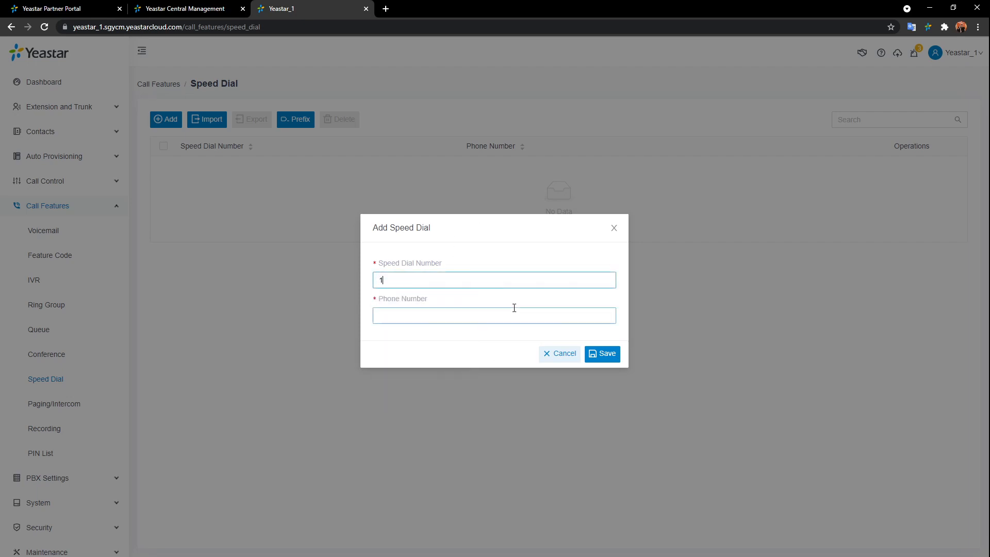
{"action": "left_click", "coordinate": [509, 315]}
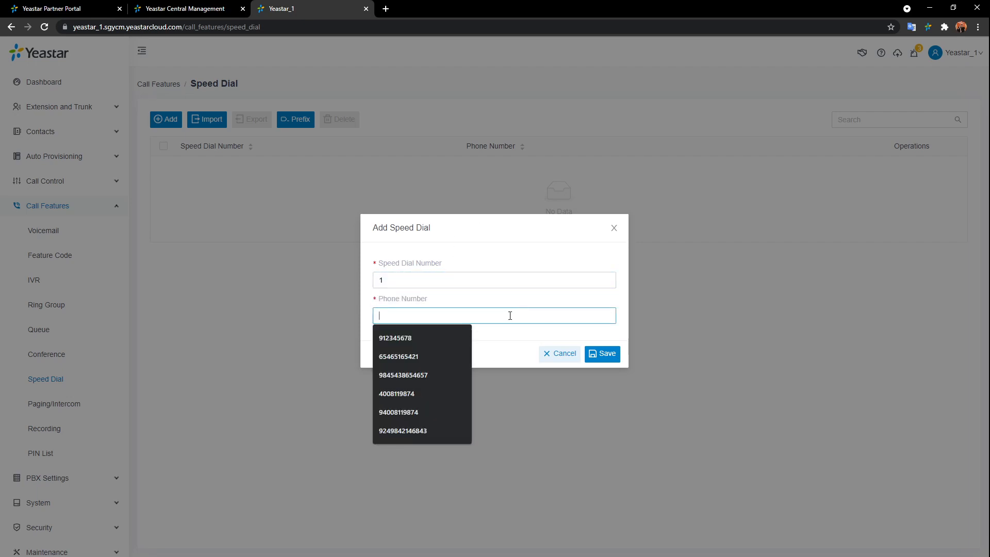
{"action": "type", "text": "1000"}
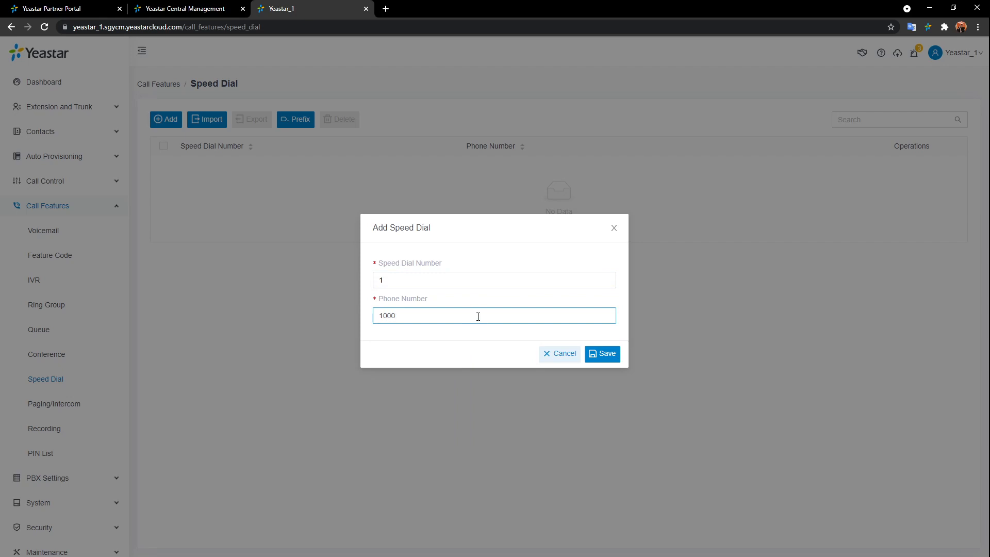
{"action": "left_click_drag", "start_coordinate": [478, 317], "coordinate": [231, 324]}
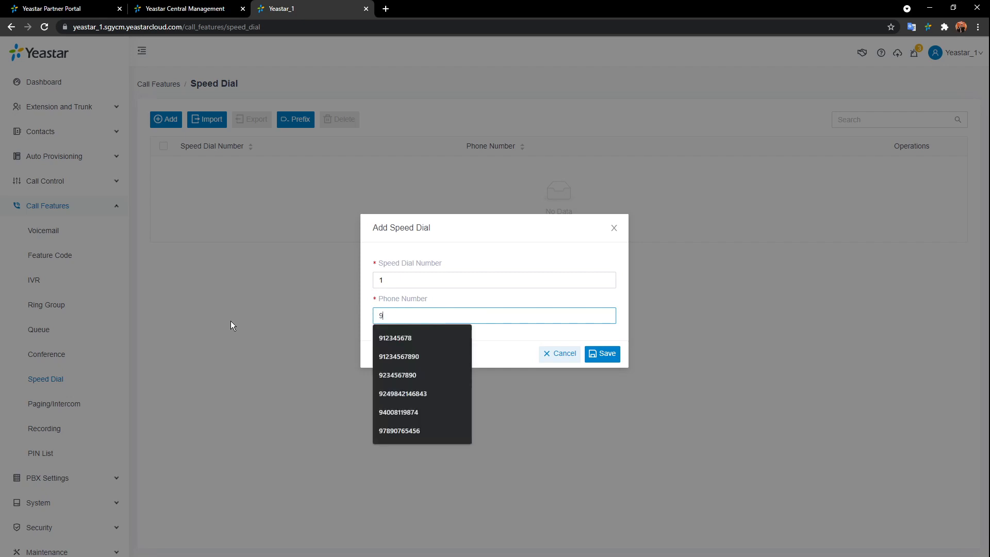
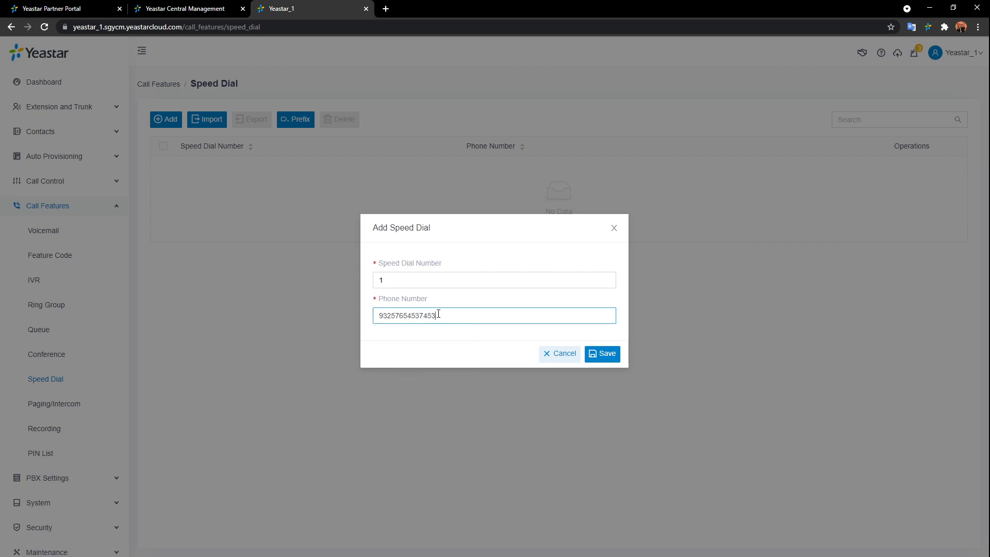
- Review the draft's number fields, then cancel the speed dial entry without saving
{"action": "left_click_drag", "start_coordinate": [439, 316], "coordinate": [385, 317]}
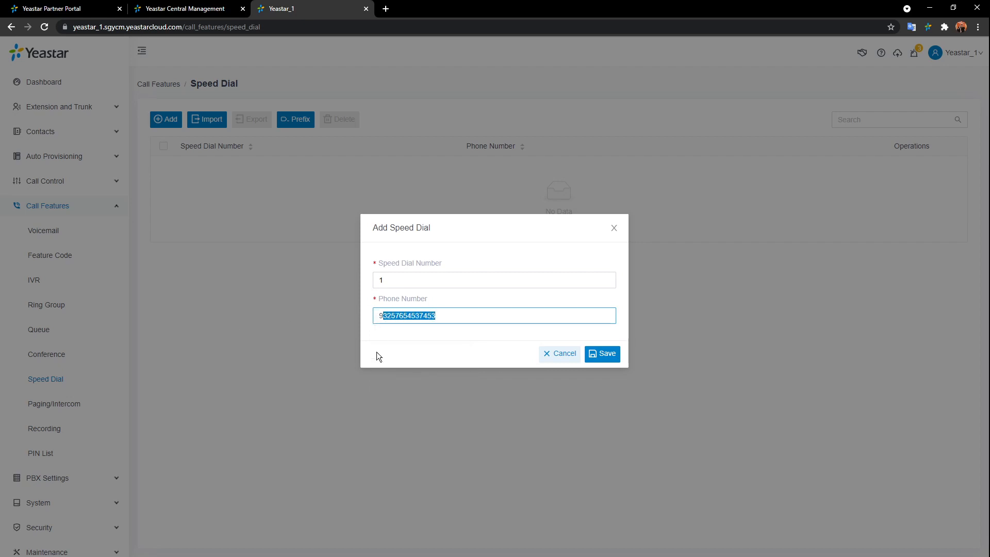
{"action": "left_click", "coordinate": [413, 341]}
{"action": "left_click", "coordinate": [384, 280]}
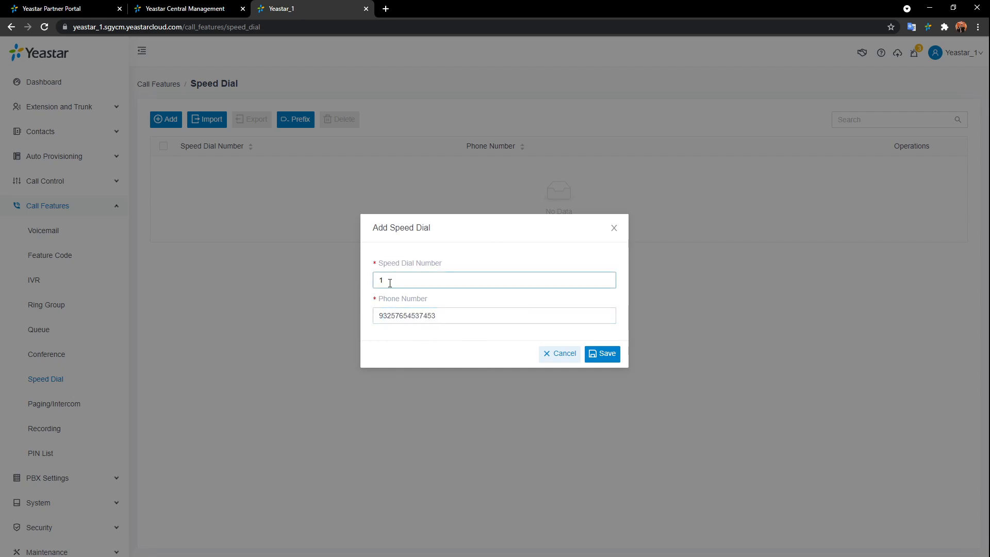
{"action": "double_click", "coordinate": [385, 280]}
{"action": "left_click", "coordinate": [515, 331]}
{"action": "left_click_drag", "start_coordinate": [477, 318], "coordinate": [341, 322]}
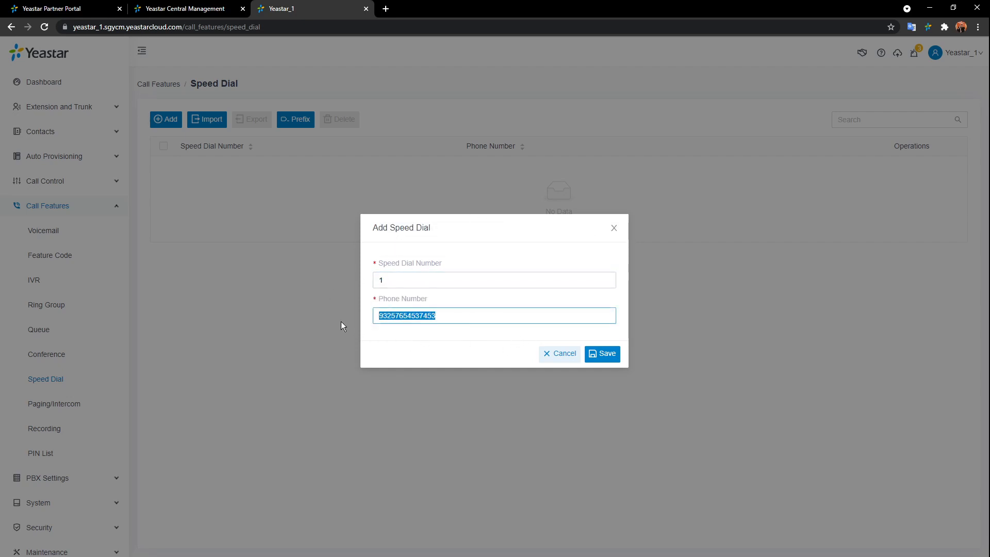
{"action": "left_click", "coordinate": [451, 330]}
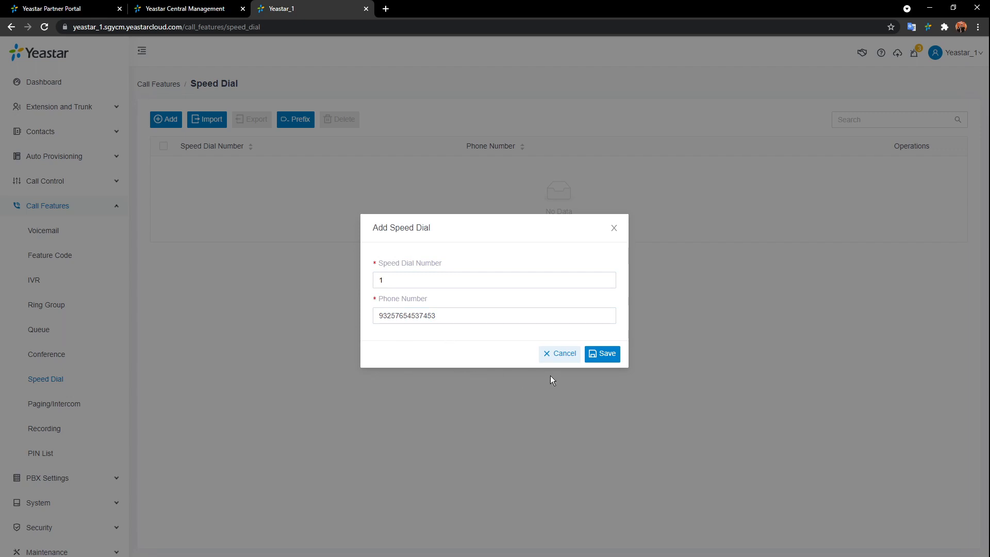
{"action": "left_click", "coordinate": [561, 354]}
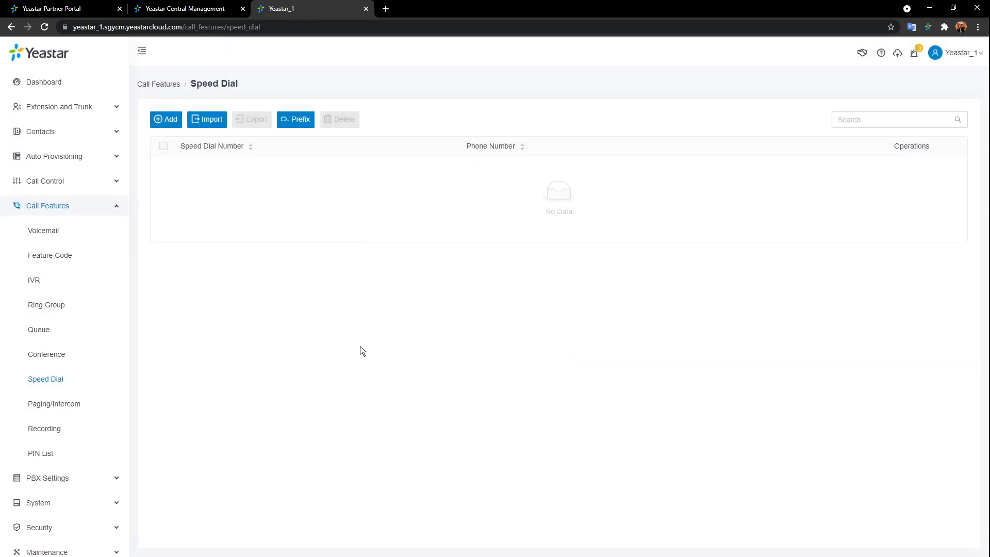
- Confirm the speed dial prefix stays *89 without changes, then go to the Paging/Intercom list
{"action": "left_click", "coordinate": [296, 119]}
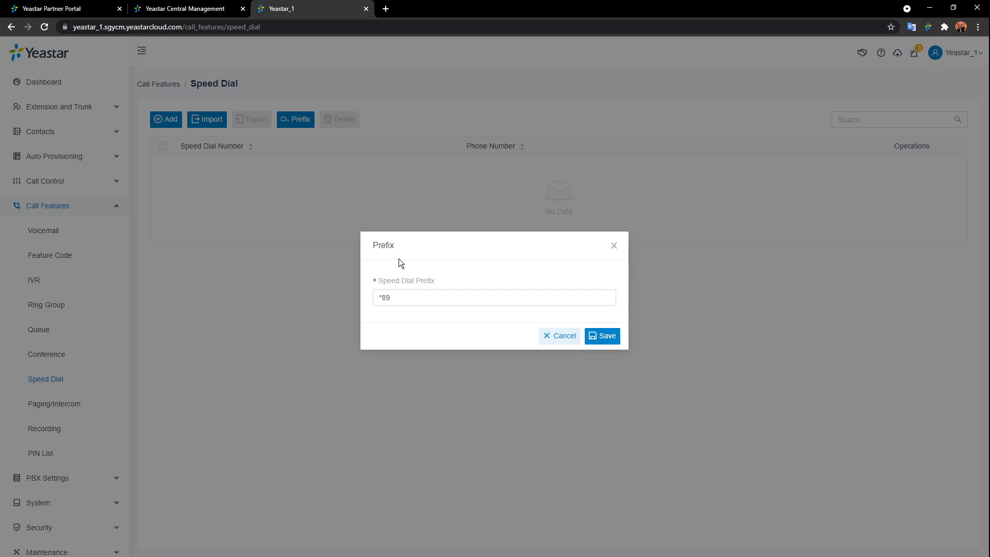
{"action": "left_click", "coordinate": [563, 336]}
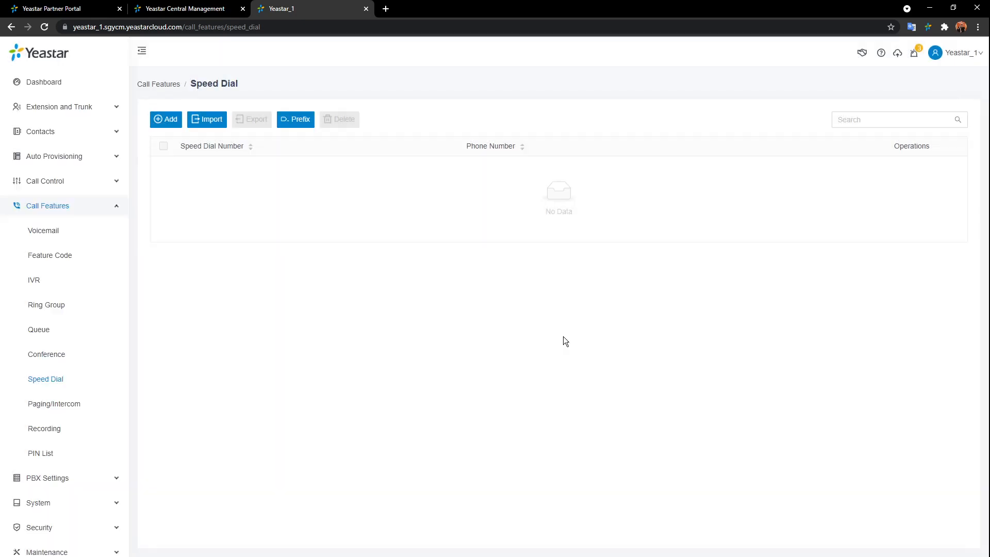
{"action": "left_click", "coordinate": [68, 405]}
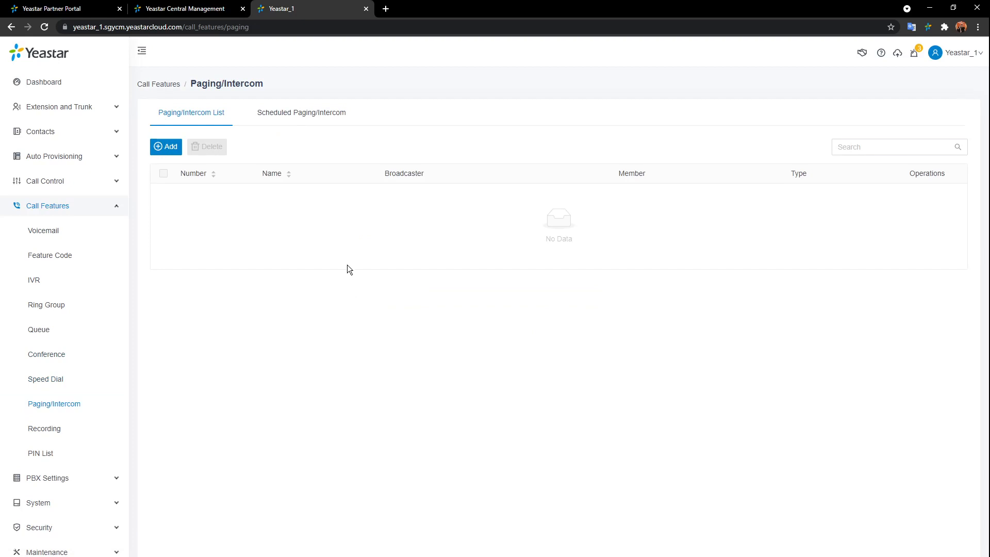
- Start a new paging group 6600 with type One-way Paging
{"action": "left_click", "coordinate": [173, 151]}
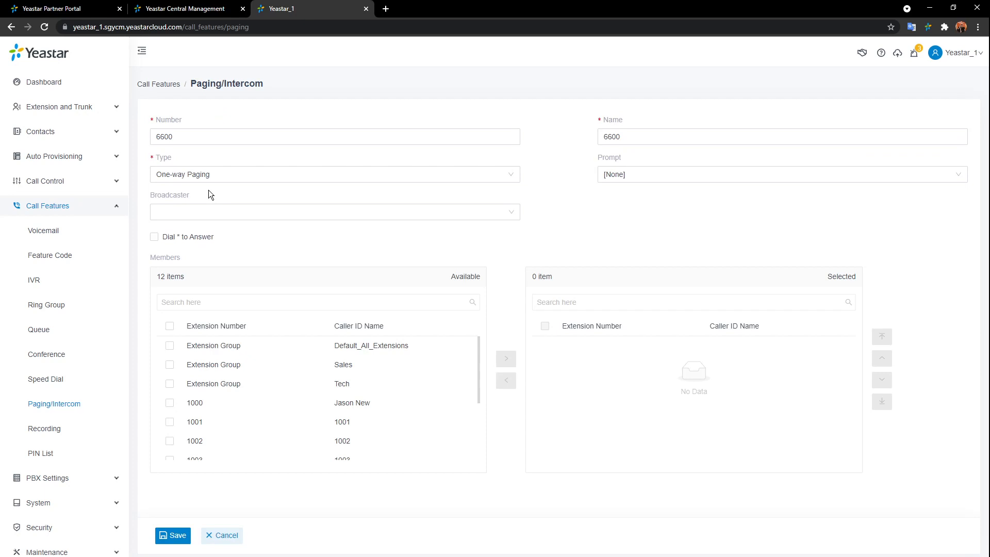
{"action": "left_click", "coordinate": [433, 174]}
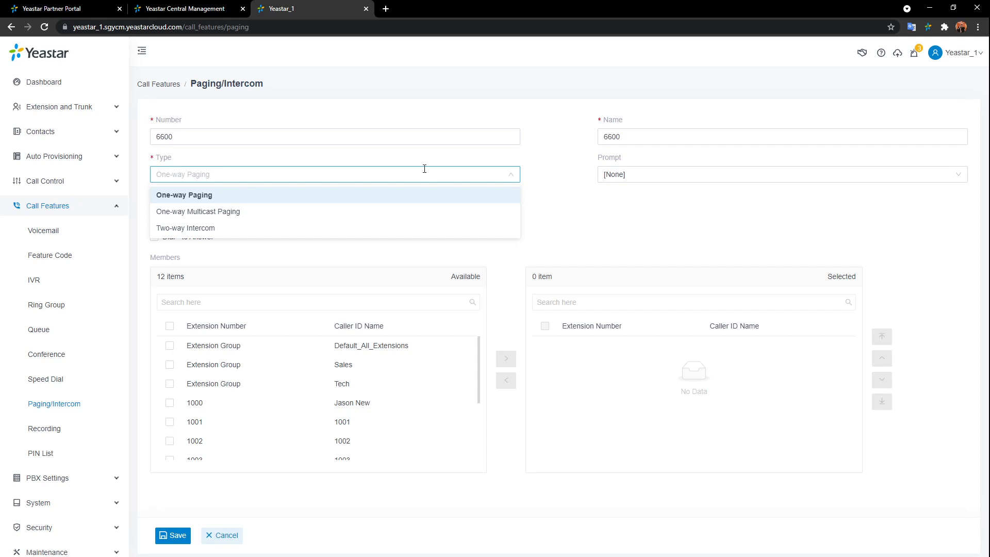
{"action": "left_click", "coordinate": [384, 195]}
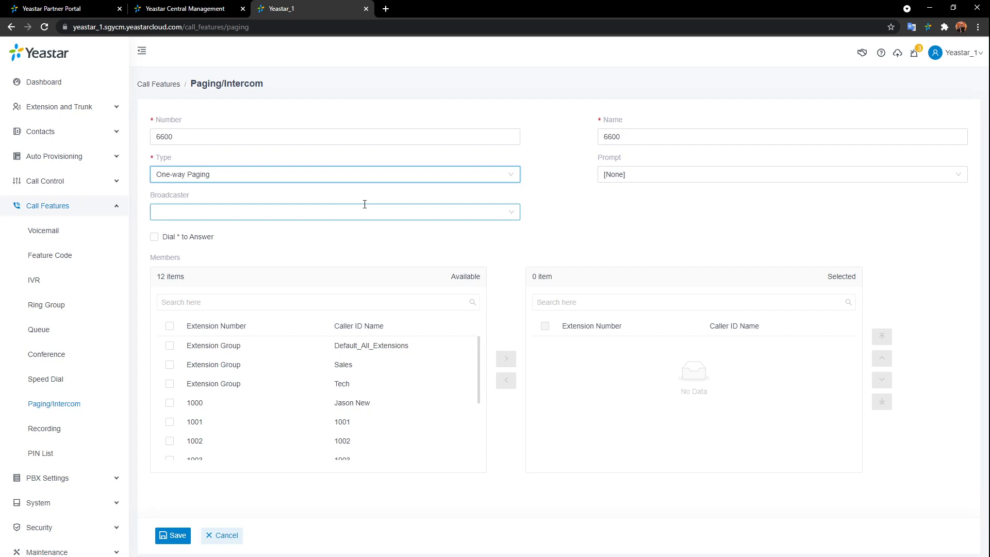
- Add extensions 1002, 1003 and 1004 as members and check the group number 6600
{"action": "scroll", "coordinate": [415, 395], "scroll_direction": "down", "scroll_amount": 1}
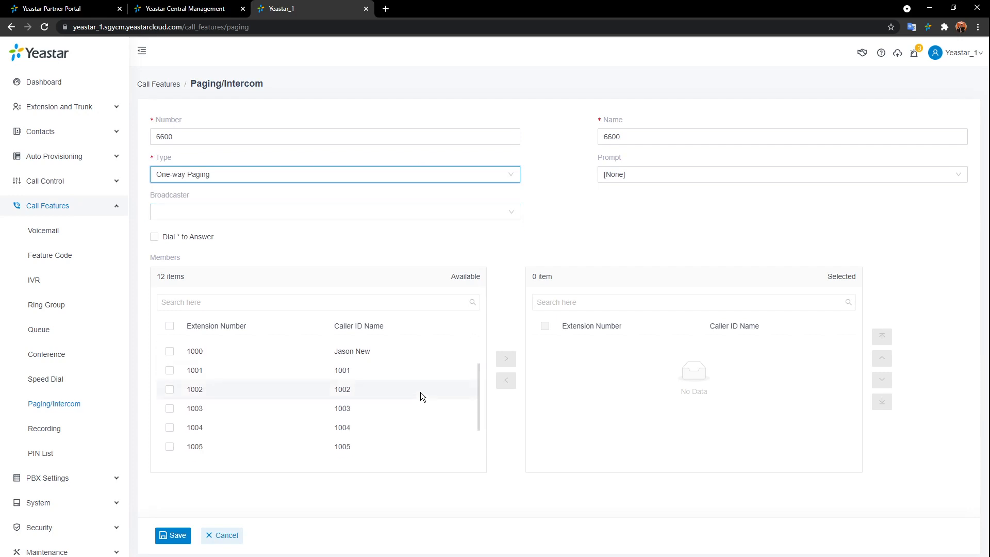
{"action": "double_click", "coordinate": [421, 390]}
{"action": "double_click", "coordinate": [421, 388]}
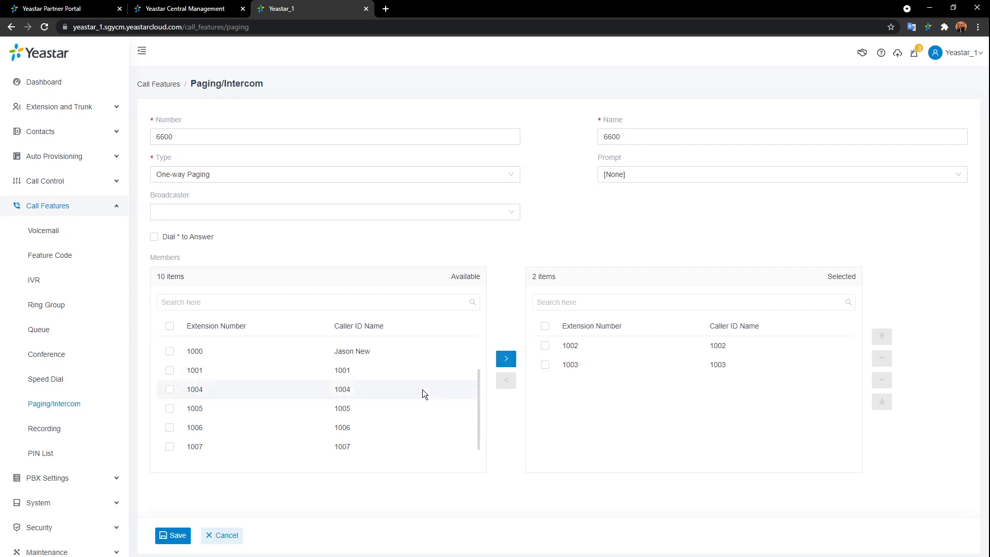
{"action": "double_click", "coordinate": [422, 389]}
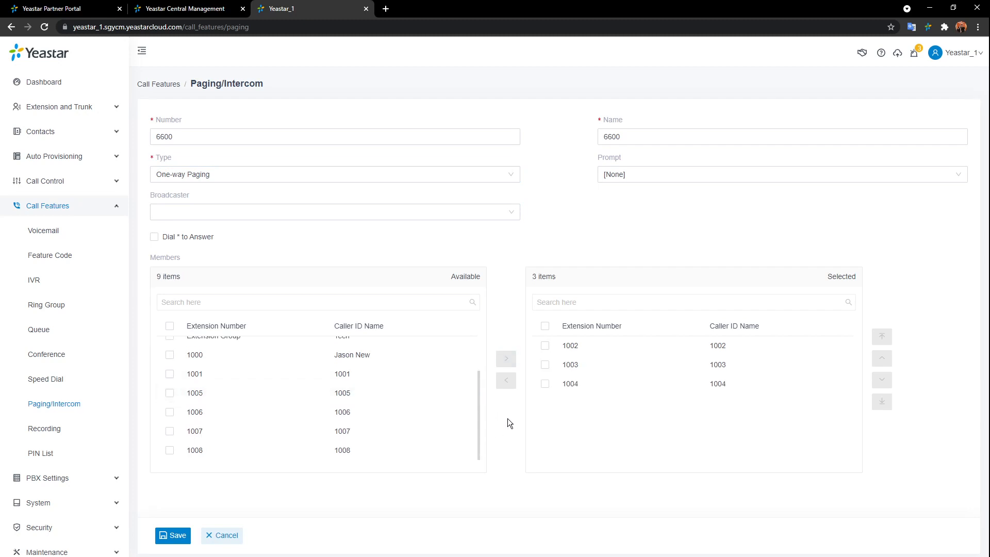
{"action": "left_click", "coordinate": [209, 138]}
{"action": "left_click_drag", "start_coordinate": [205, 135], "coordinate": [96, 133]}
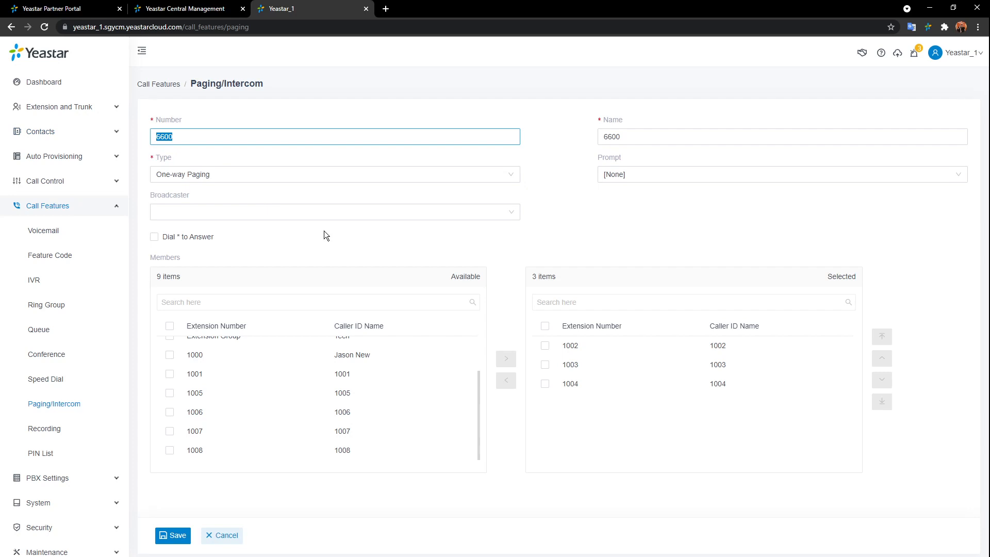
{"action": "left_click", "coordinate": [540, 193]}
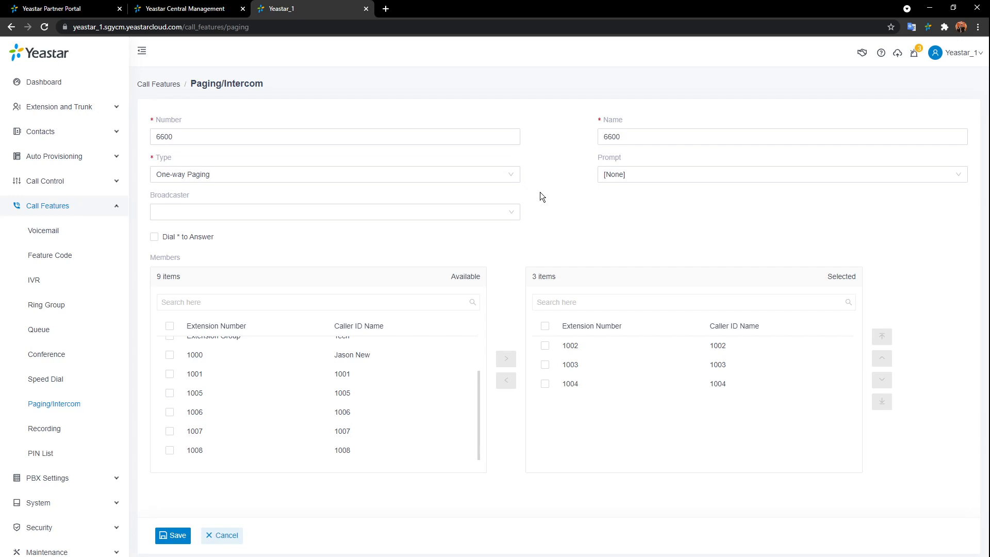
- Switch the type to One-way Multicast Paging and add a multicast IP/port channel row
{"action": "left_click", "coordinate": [508, 173]}
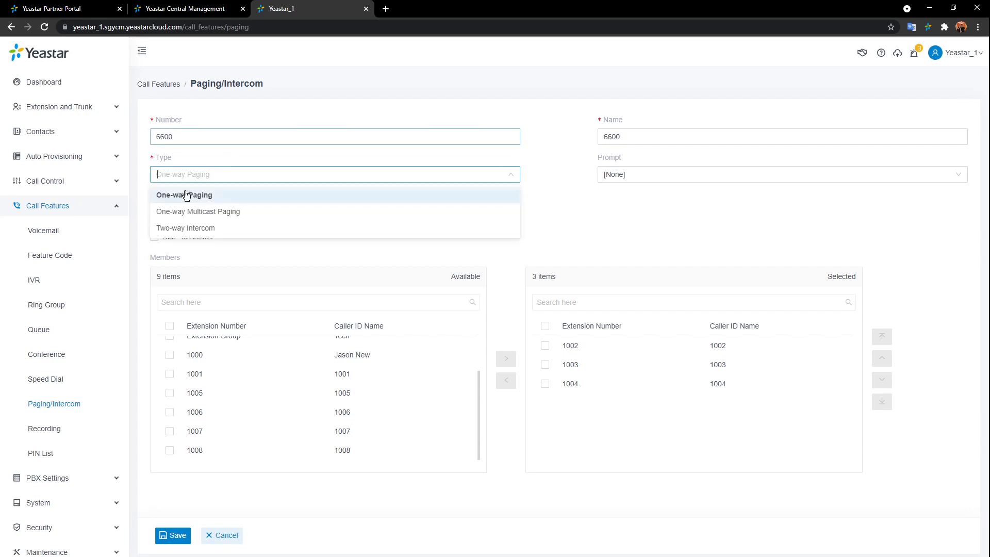
{"action": "left_click", "coordinate": [206, 211]}
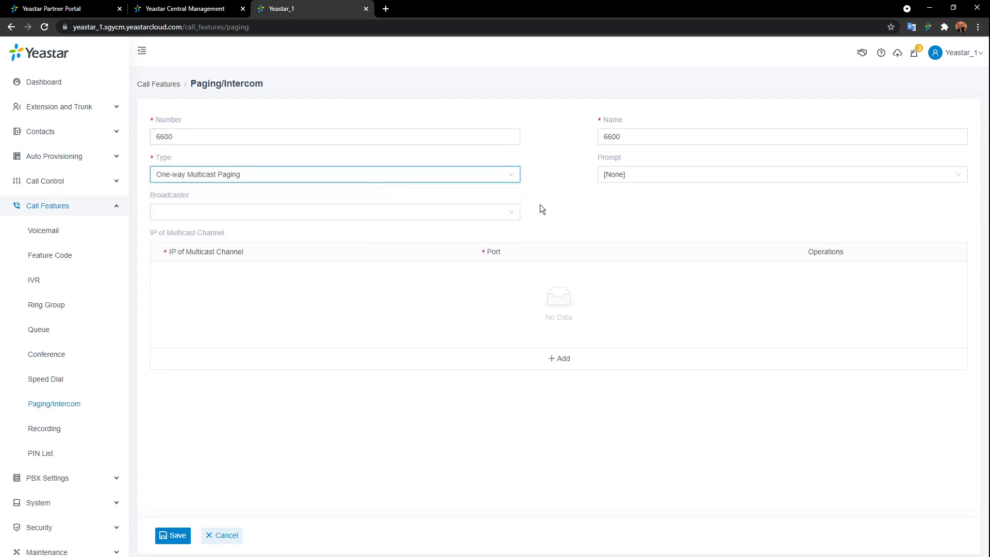
{"action": "left_click", "coordinate": [548, 361]}
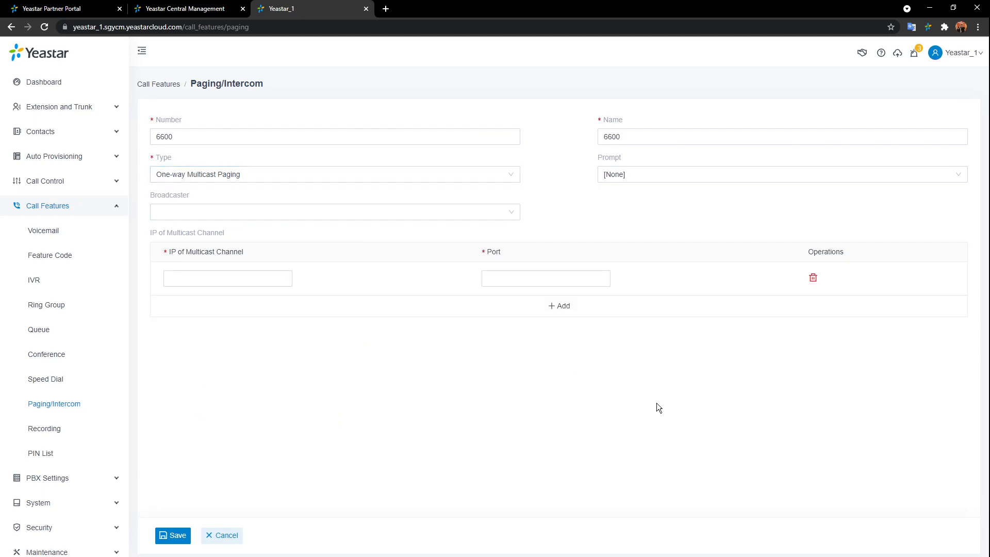
- Change the group type to Two-way Intercom
{"action": "left_click", "coordinate": [510, 176]}
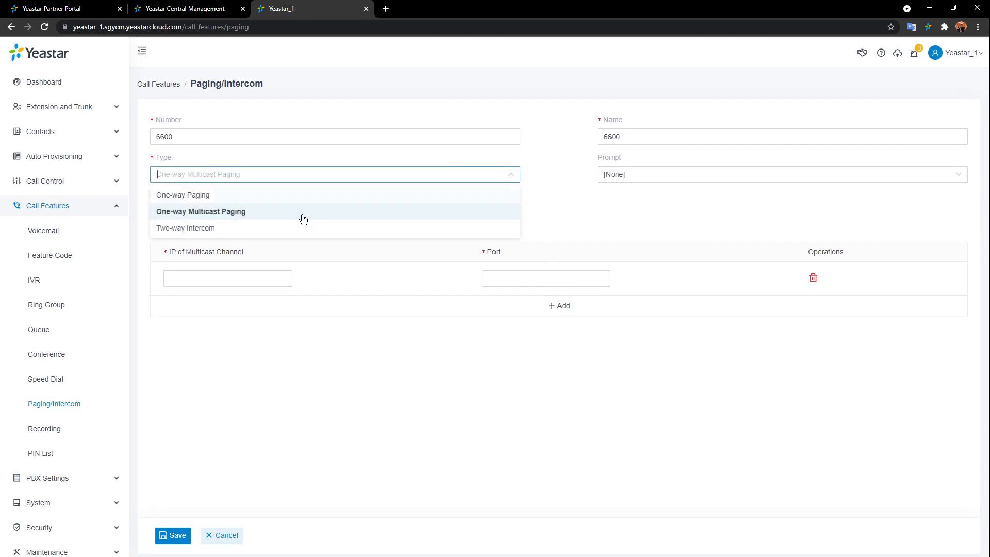
{"action": "left_click", "coordinate": [581, 214]}
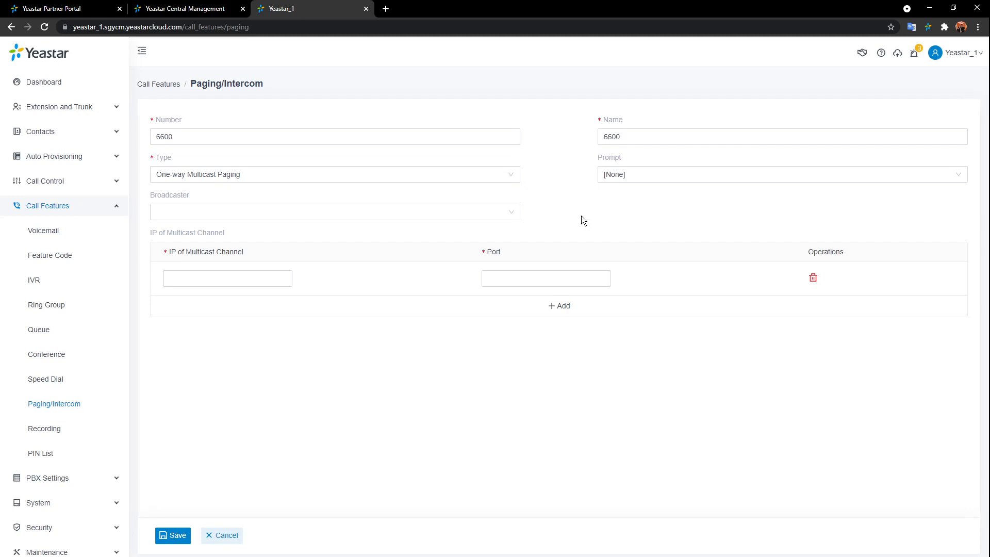
{"action": "left_click", "coordinate": [495, 174]}
{"action": "left_click", "coordinate": [204, 228]}
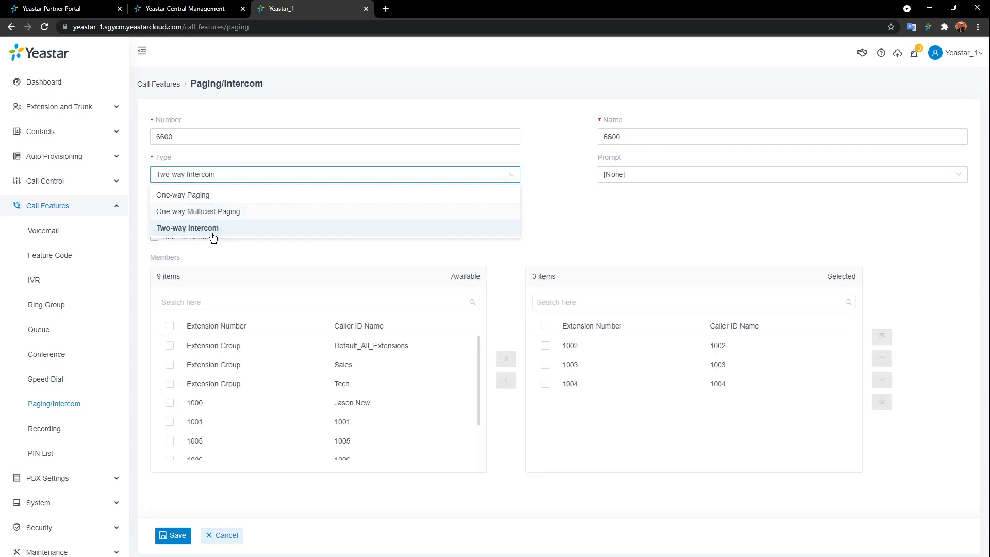
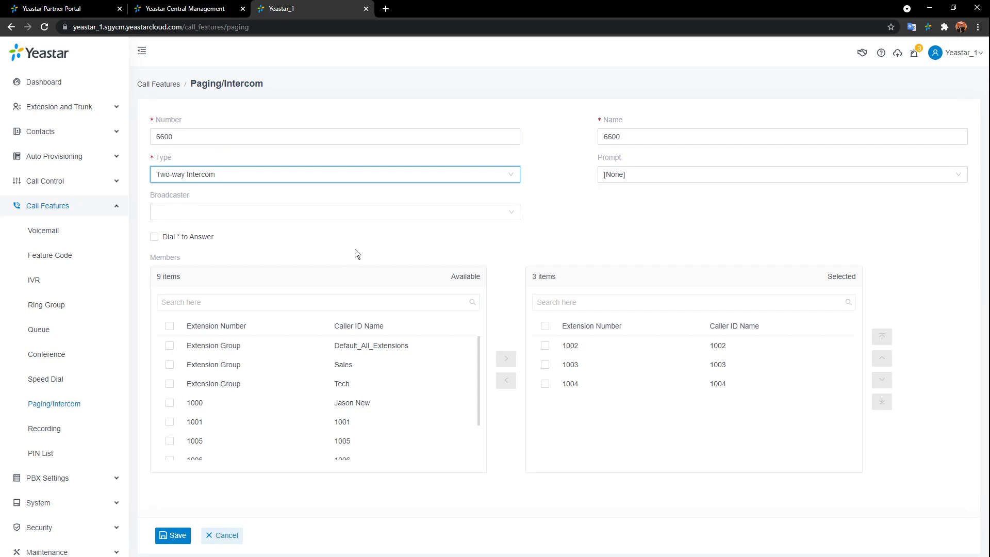
- Discard the 6600 Two-way Intercom group form and return to the empty Paging/Intercom list
{"action": "left_click", "coordinate": [236, 536]}
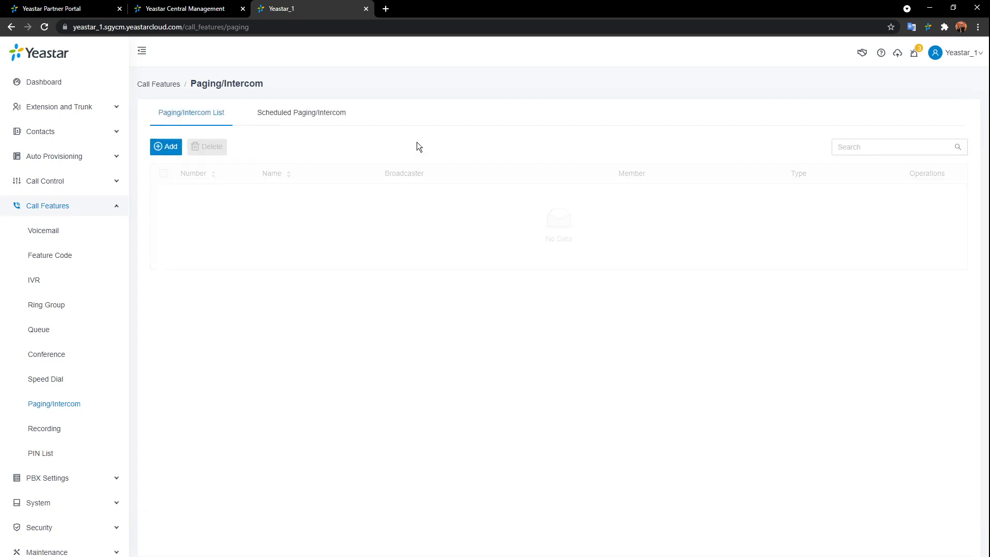
- Review the Scheduled Paging/Intercom add form, then close it without saving
{"action": "left_click", "coordinate": [327, 118]}
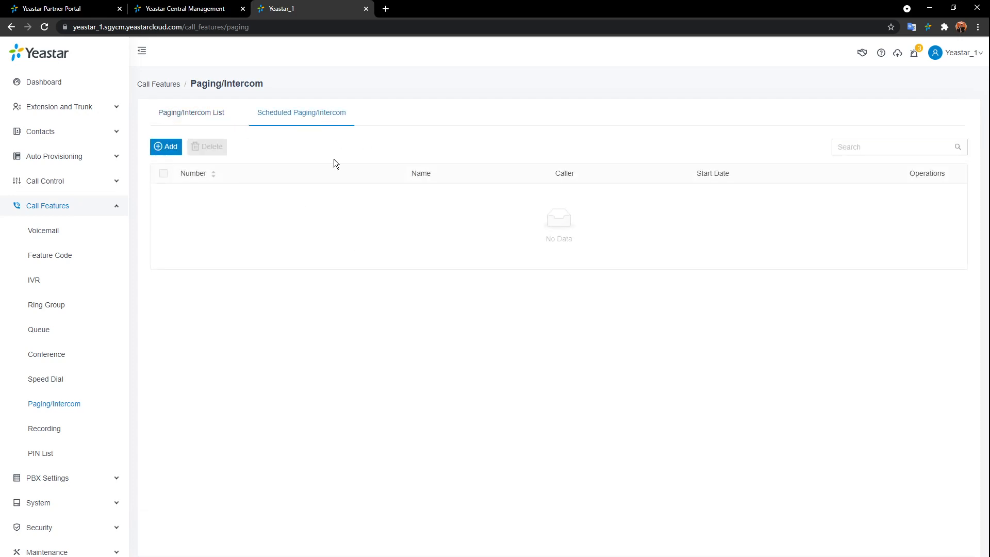
{"action": "left_click", "coordinate": [165, 147]}
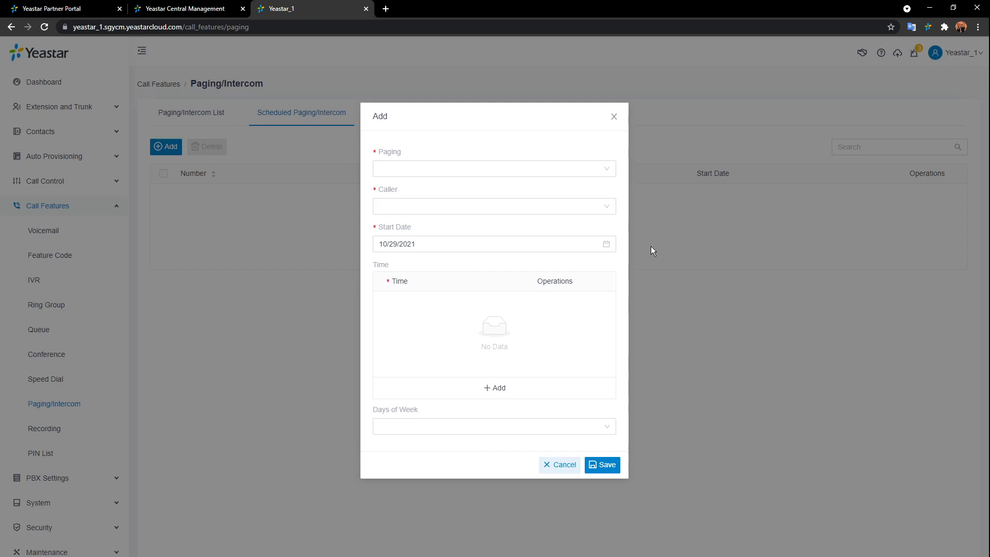
{"action": "left_click", "coordinate": [617, 120]}
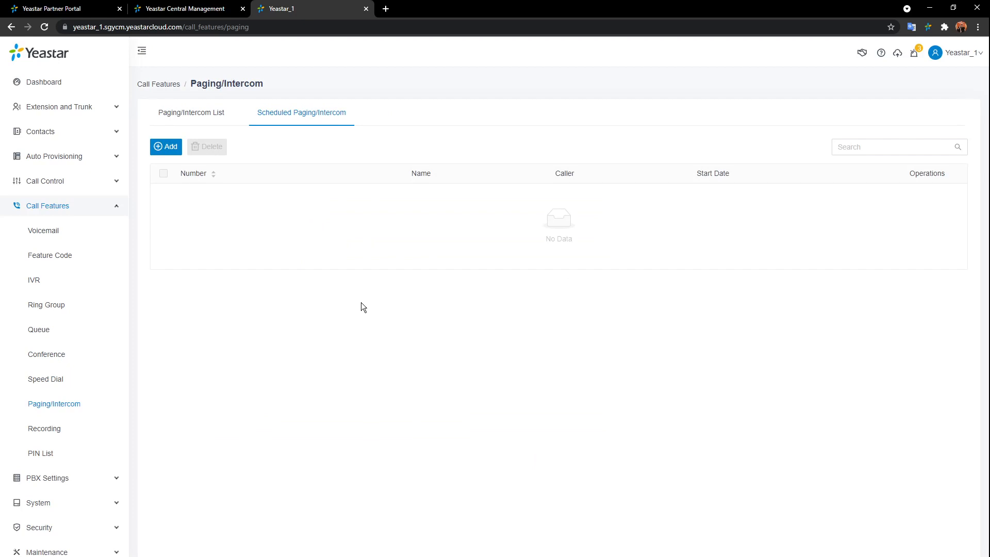
- Check the Call Features Recording settings, then view the Central Management Cloud PBX list
{"action": "left_click", "coordinate": [42, 430]}
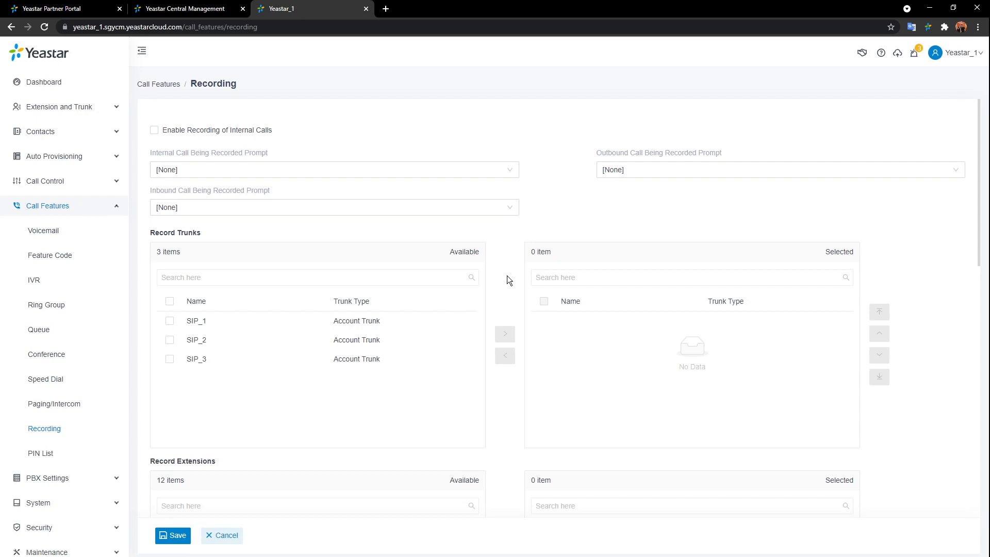
{"action": "left_click", "coordinate": [175, 6]}
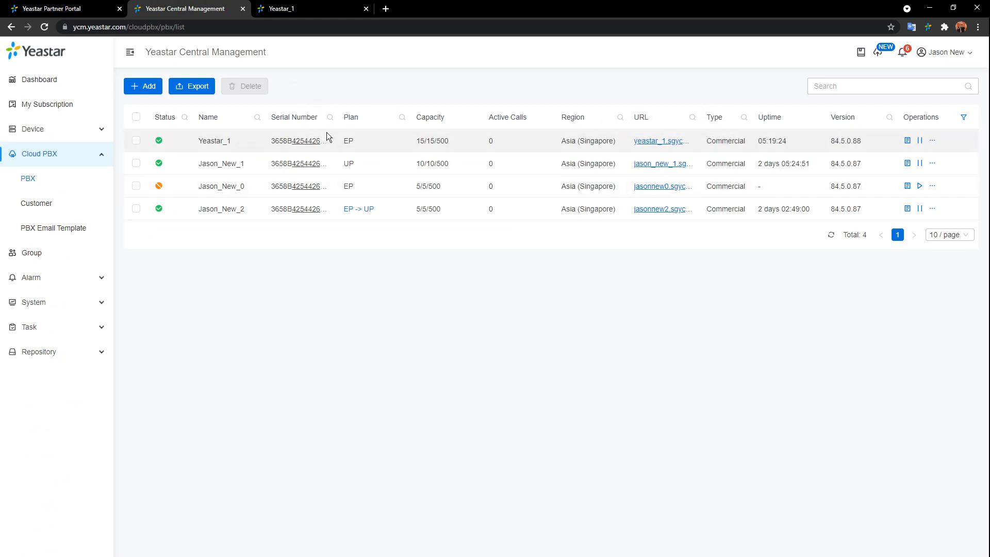
- Return to the Yeastar_1 PBX Recording settings page
{"action": "left_click", "coordinate": [293, 12]}
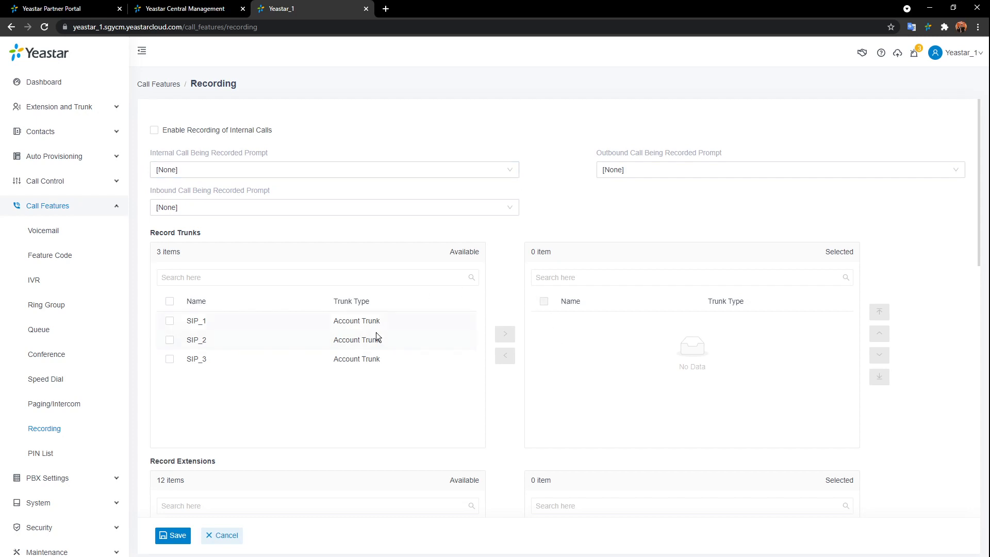
- Add the Sales_Dept. queue (6400) to the selected Record Queues
{"action": "scroll", "coordinate": [506, 393], "scroll_direction": "down", "scroll_amount": 5}
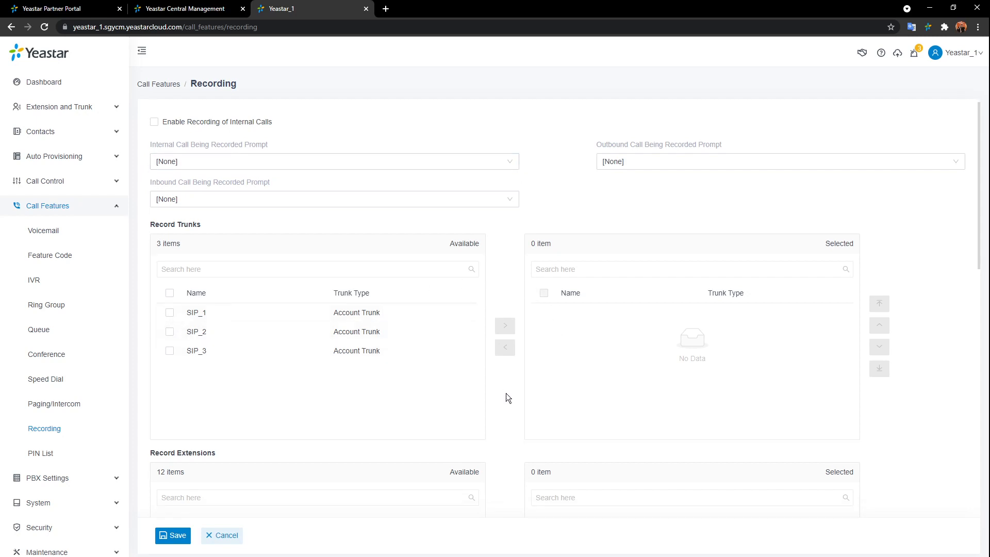
{"action": "scroll", "coordinate": [503, 371], "scroll_direction": "down", "scroll_amount": 5}
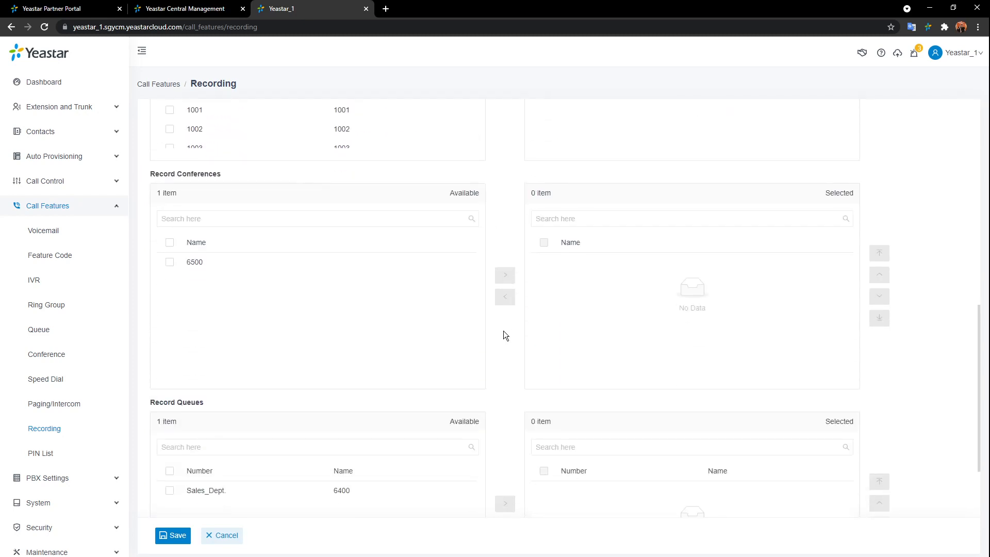
{"action": "scroll", "coordinate": [505, 335], "scroll_direction": "down", "scroll_amount": 2}
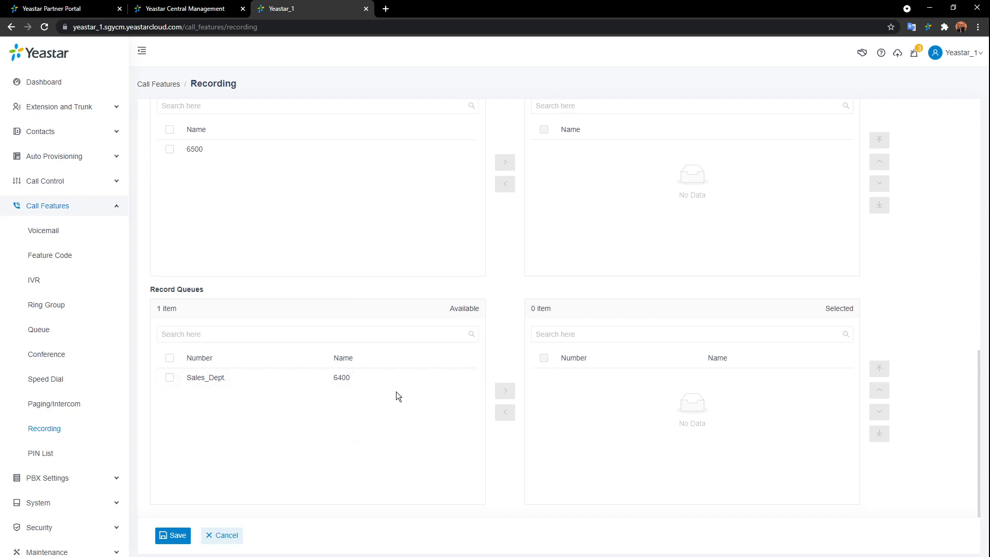
{"action": "double_click", "coordinate": [418, 376]}
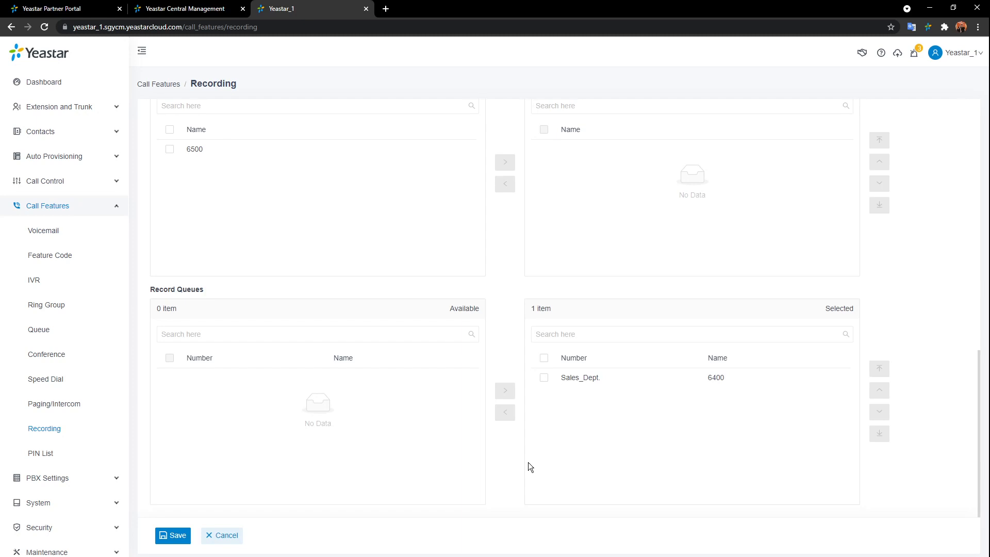
{"action": "left_click", "coordinate": [46, 452]}
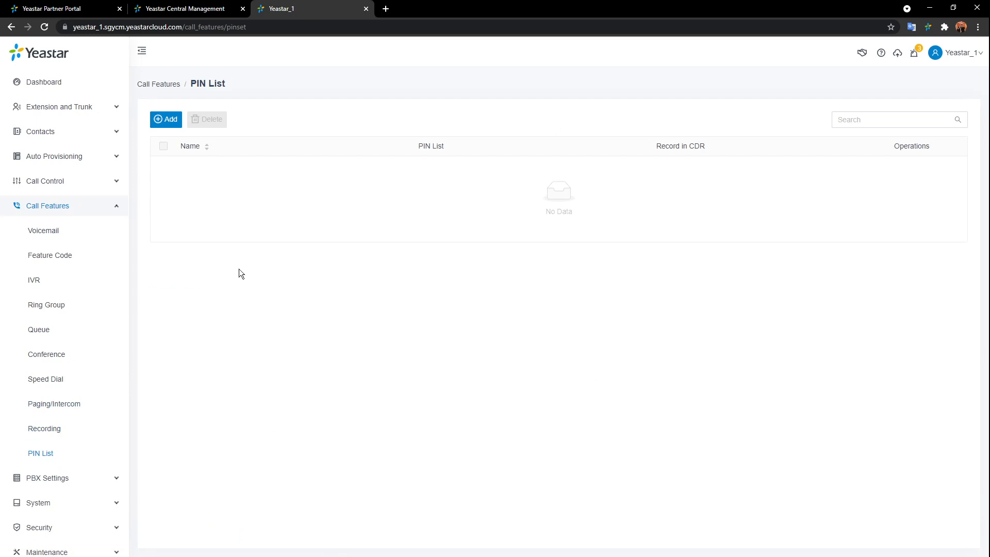
- Look over the Add PIN List form, cancel it unsaved, and collapse the Call Features menu
{"action": "left_click", "coordinate": [166, 121]}
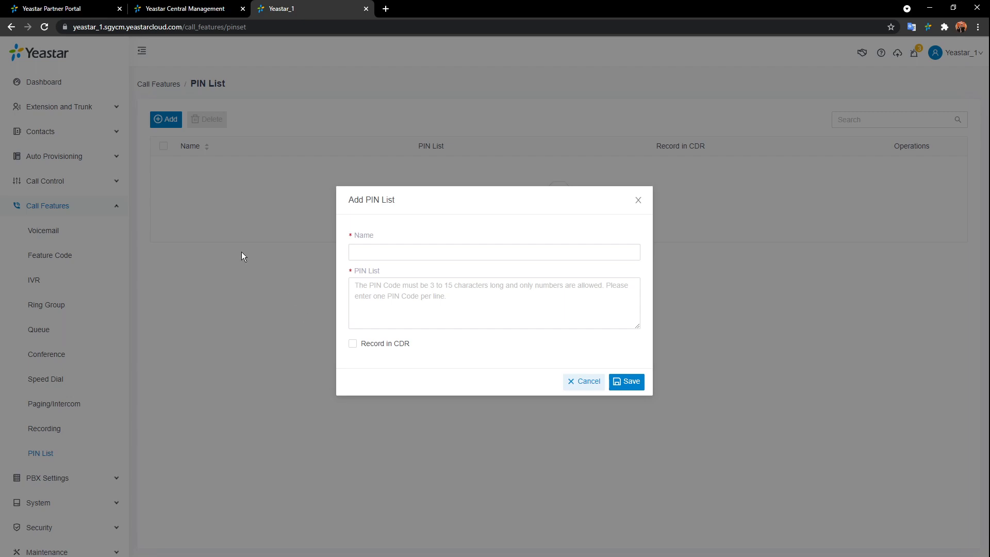
{"action": "left_click", "coordinate": [594, 381]}
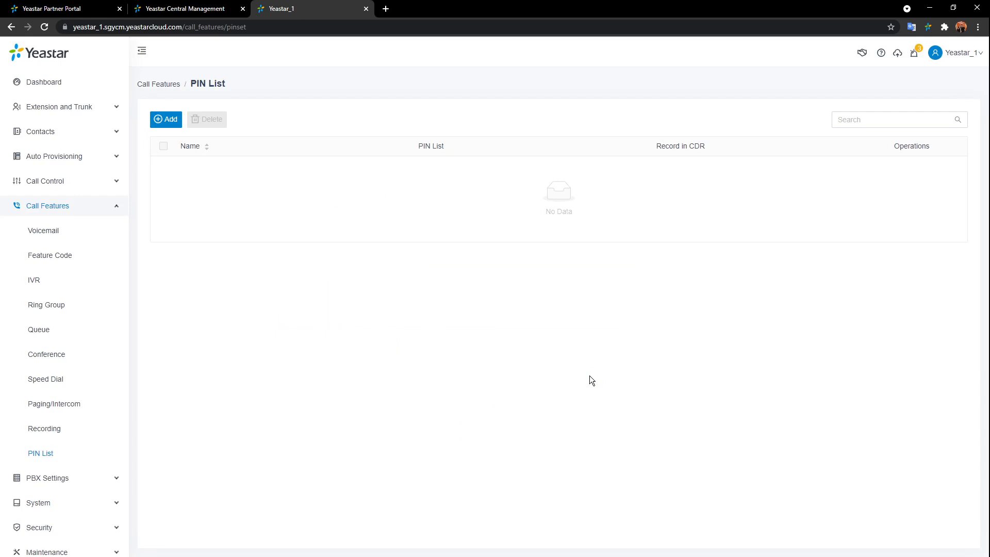
{"action": "left_click", "coordinate": [118, 206]}
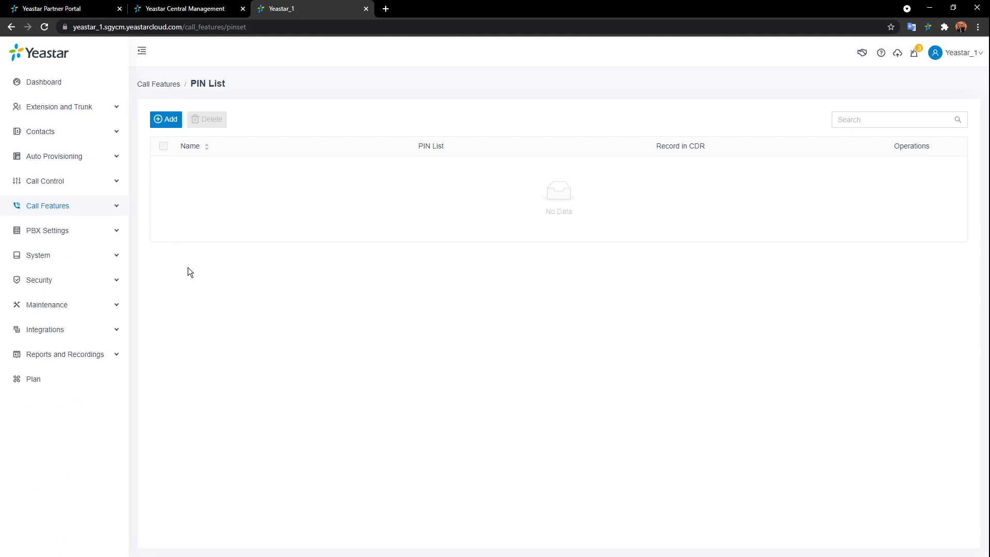